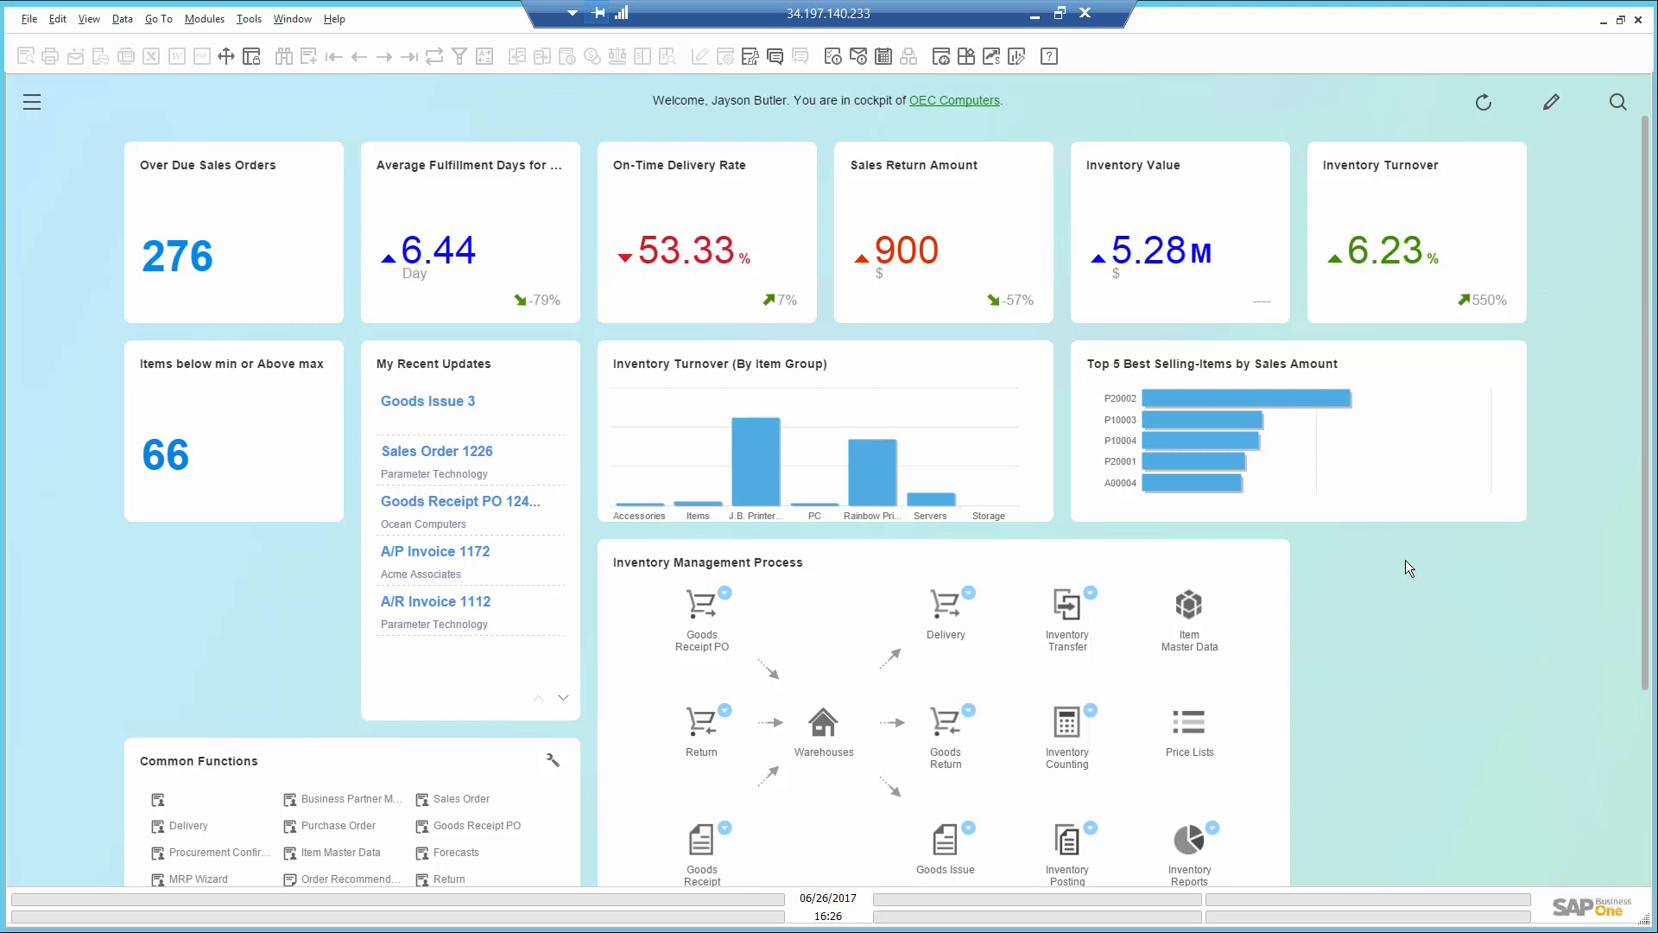
- Review all three pages of the detailed list of items below minimum or above maximum inventory
click(171, 454)
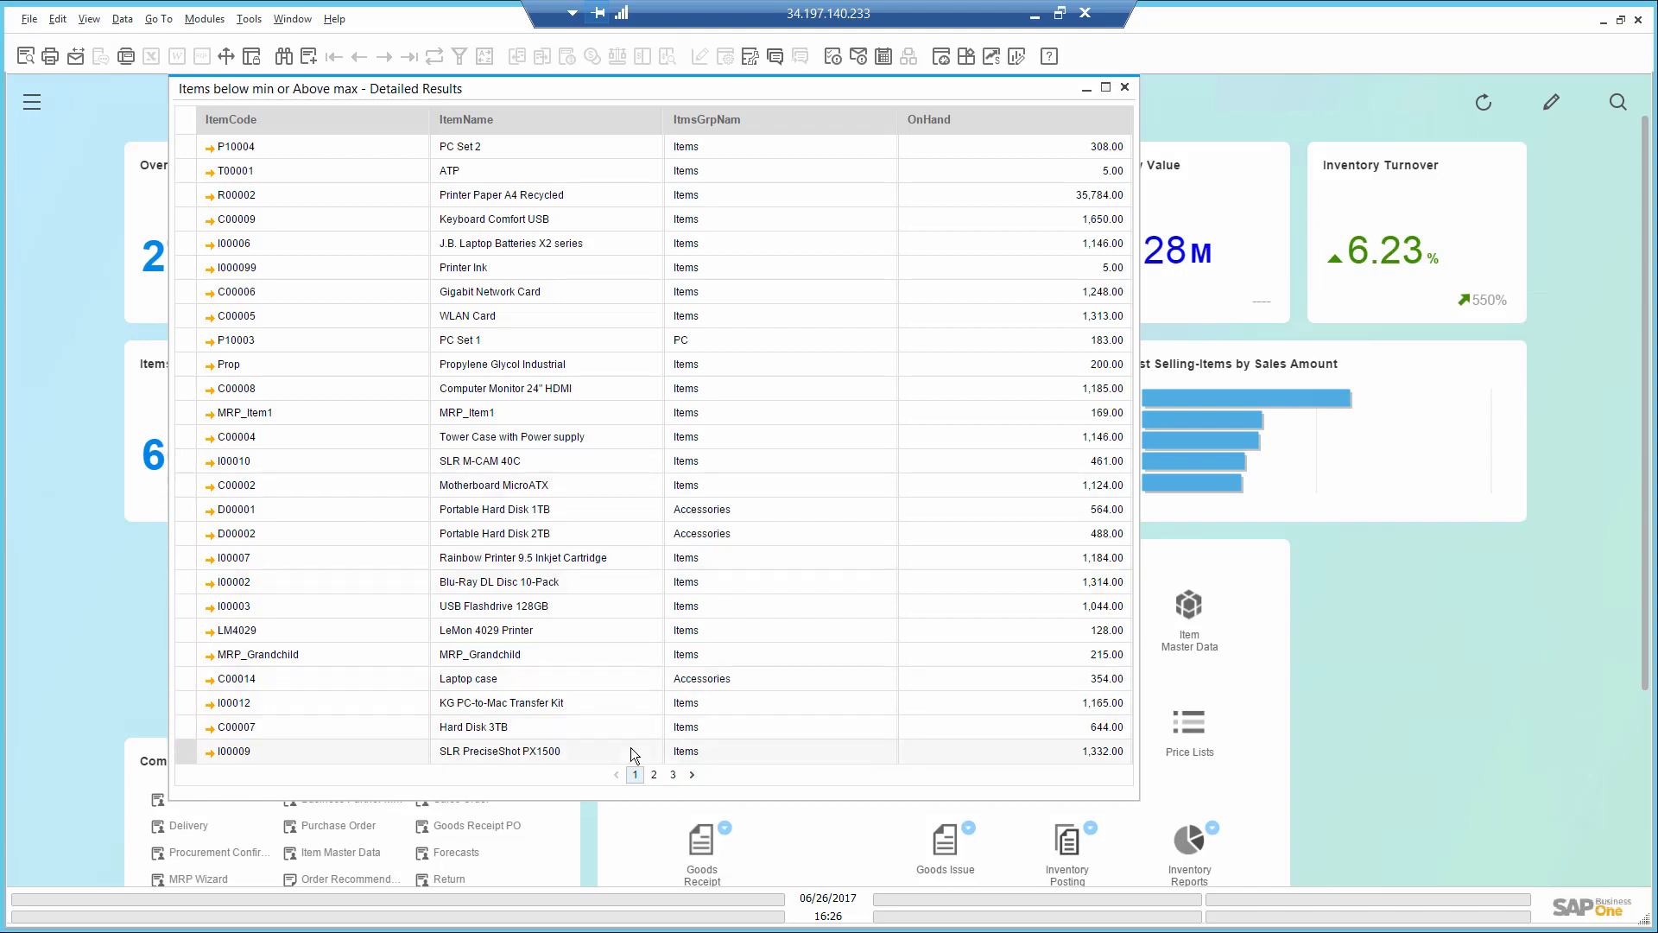
click(654, 777)
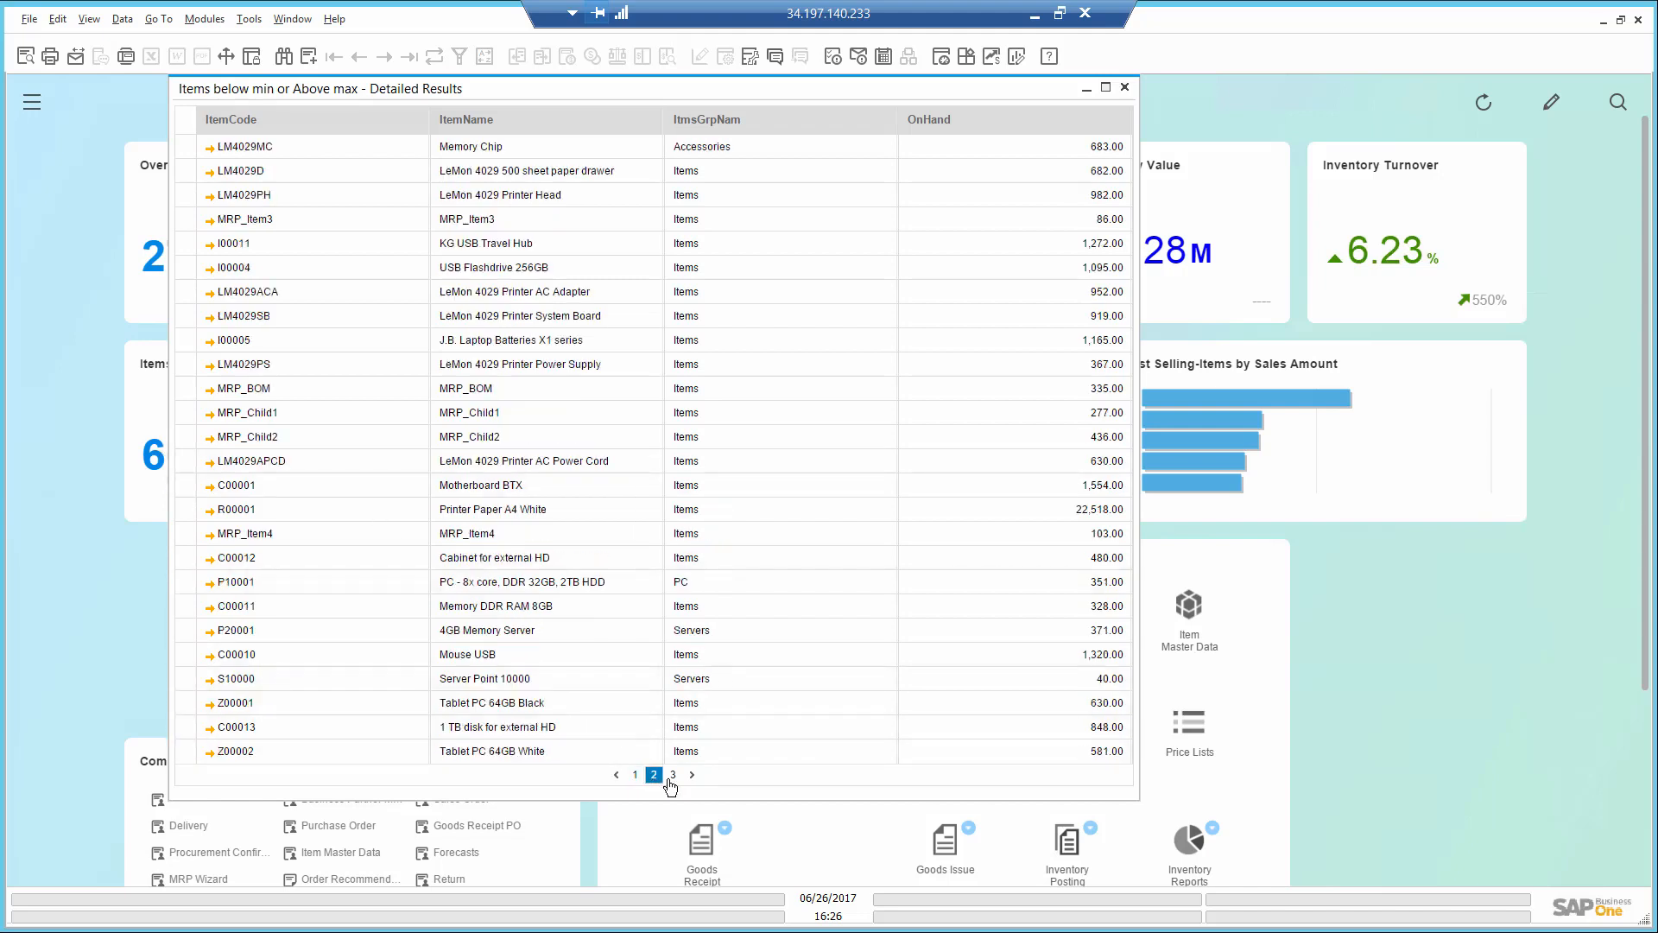
click(671, 776)
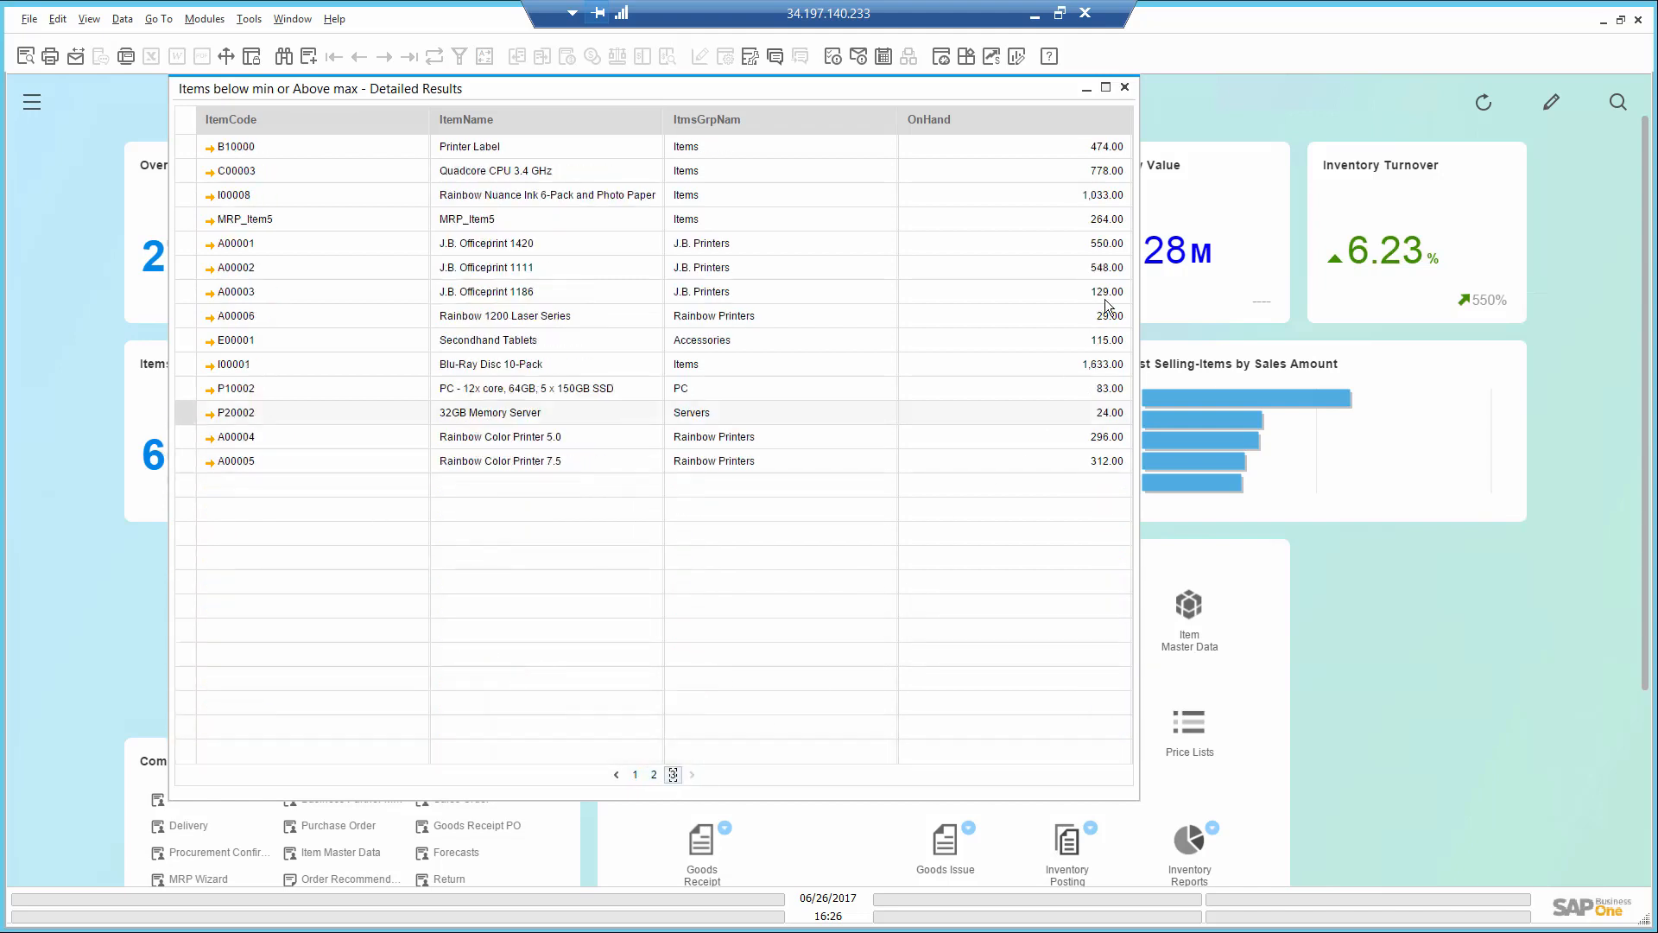
click(1124, 86)
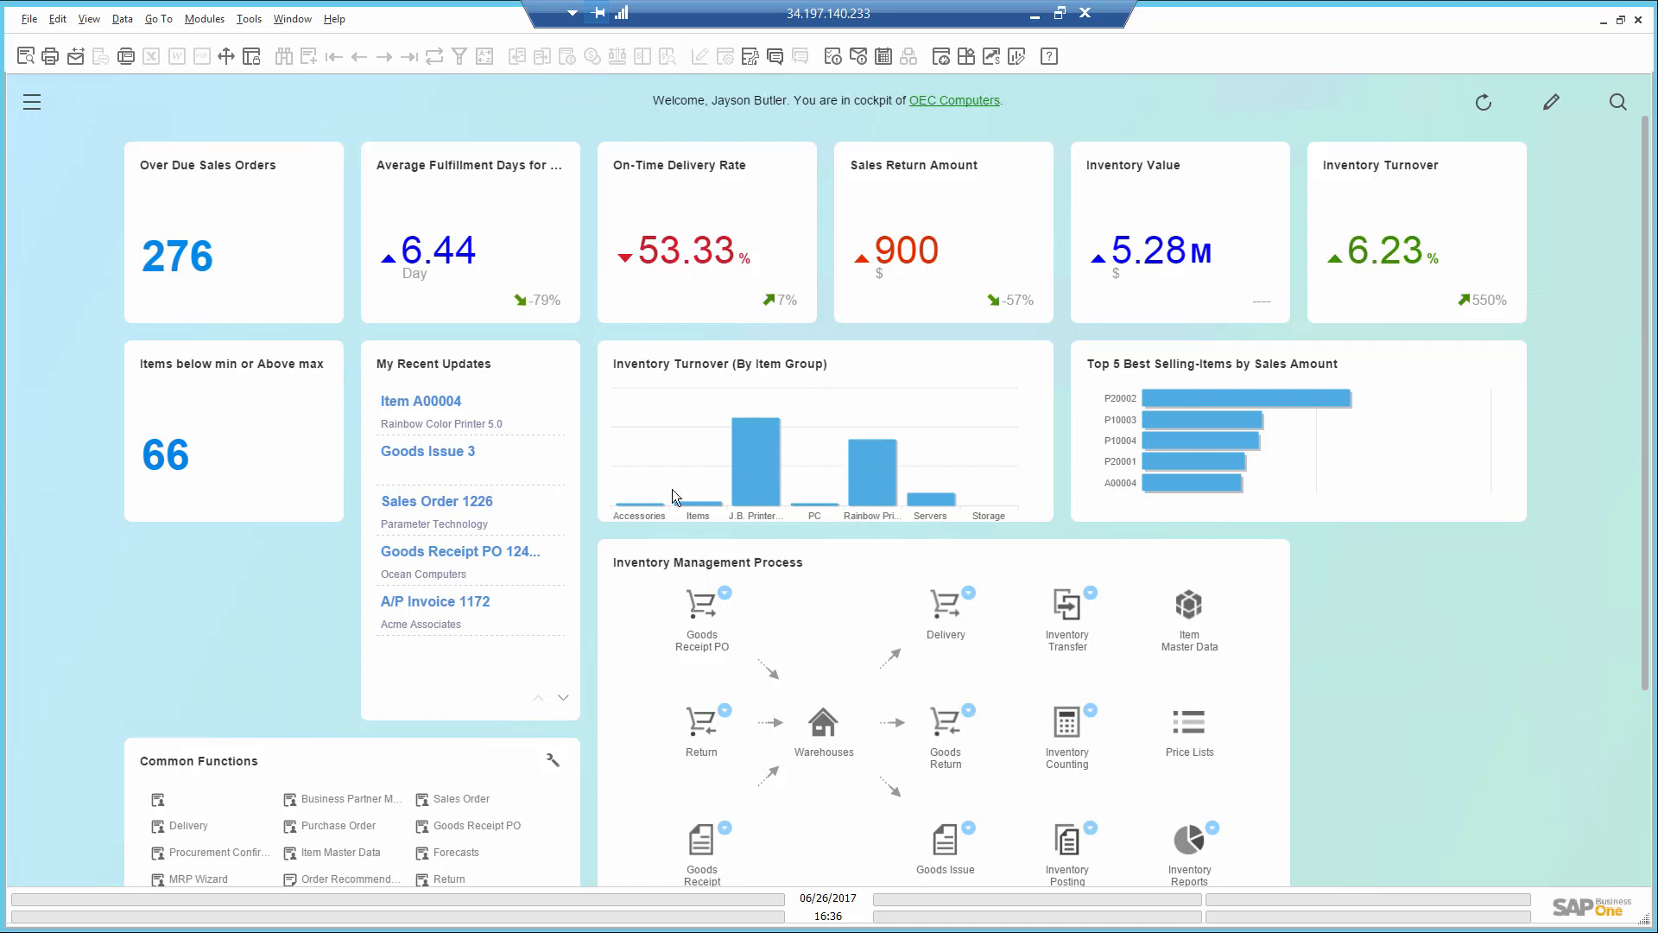
- Drill down from the Rainbow Printers bar of the inventory turnover chart to the master data of item A00004
mouse_move(655, 503)
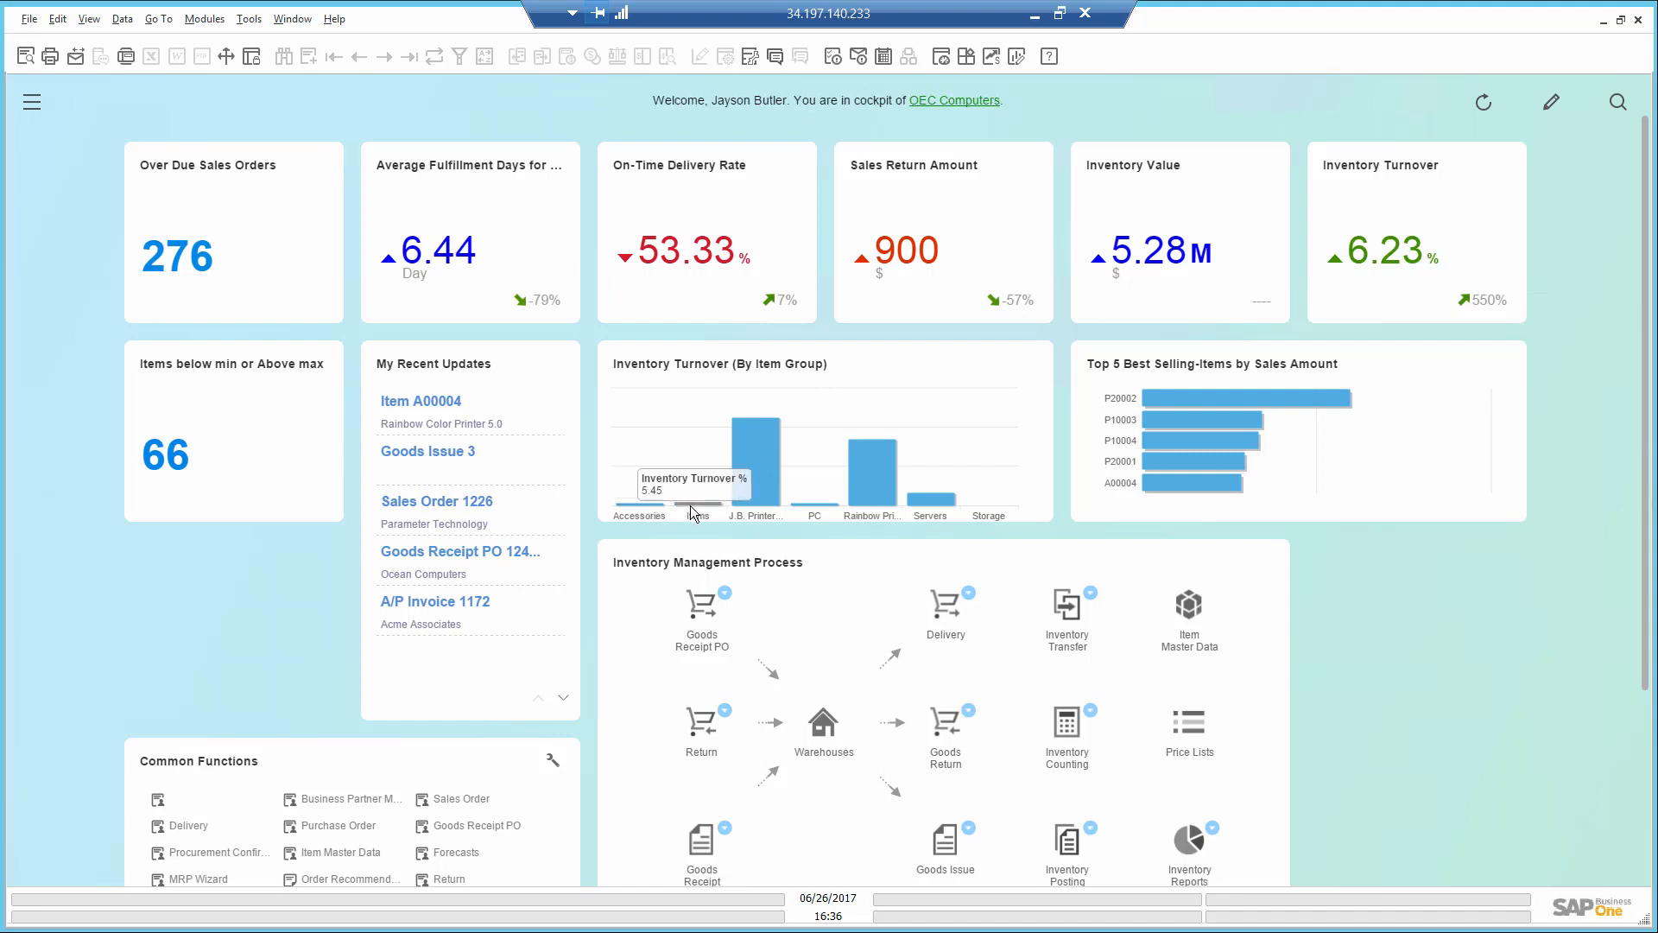
mouse_move(748, 500)
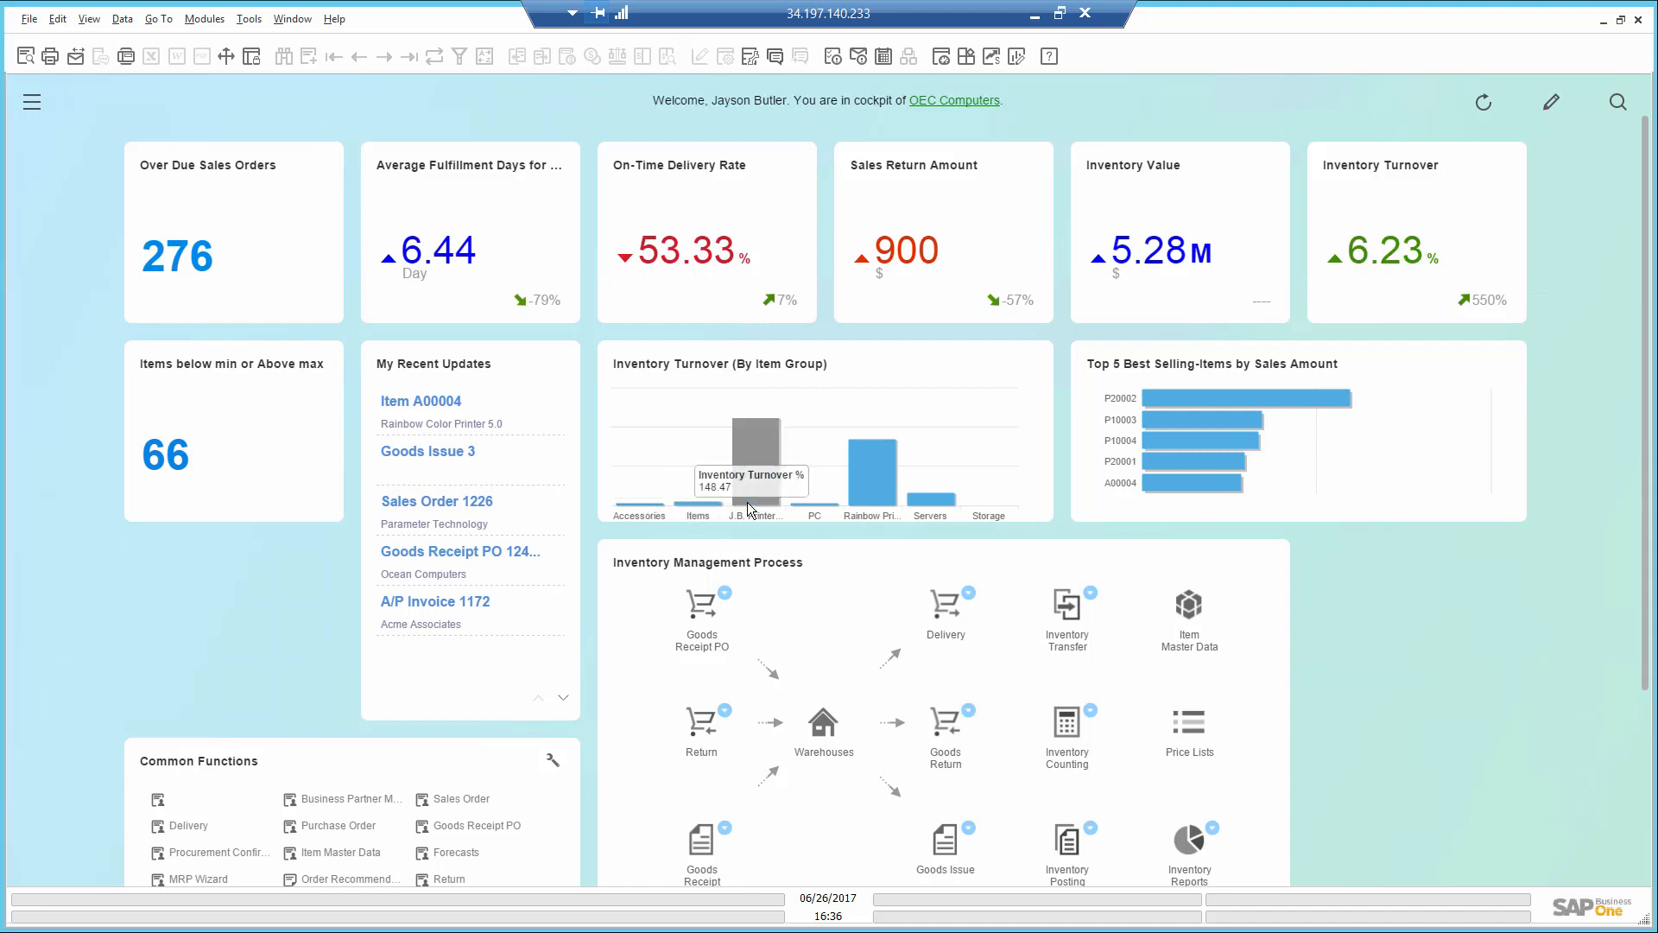
mouse_move(867, 489)
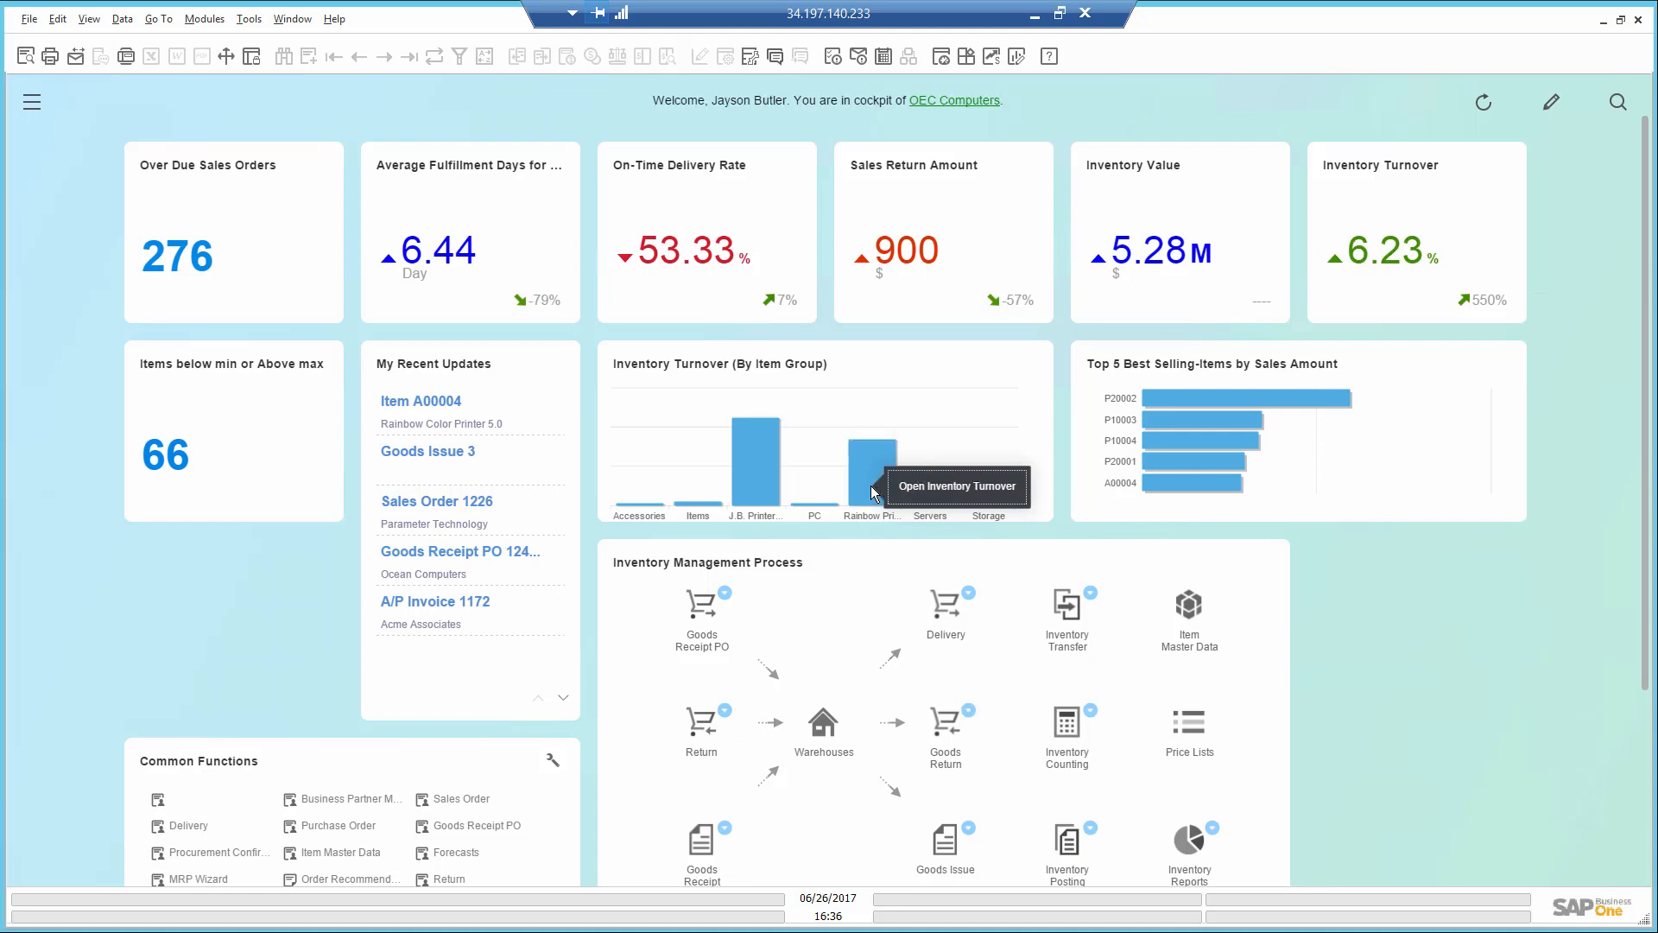
click(908, 497)
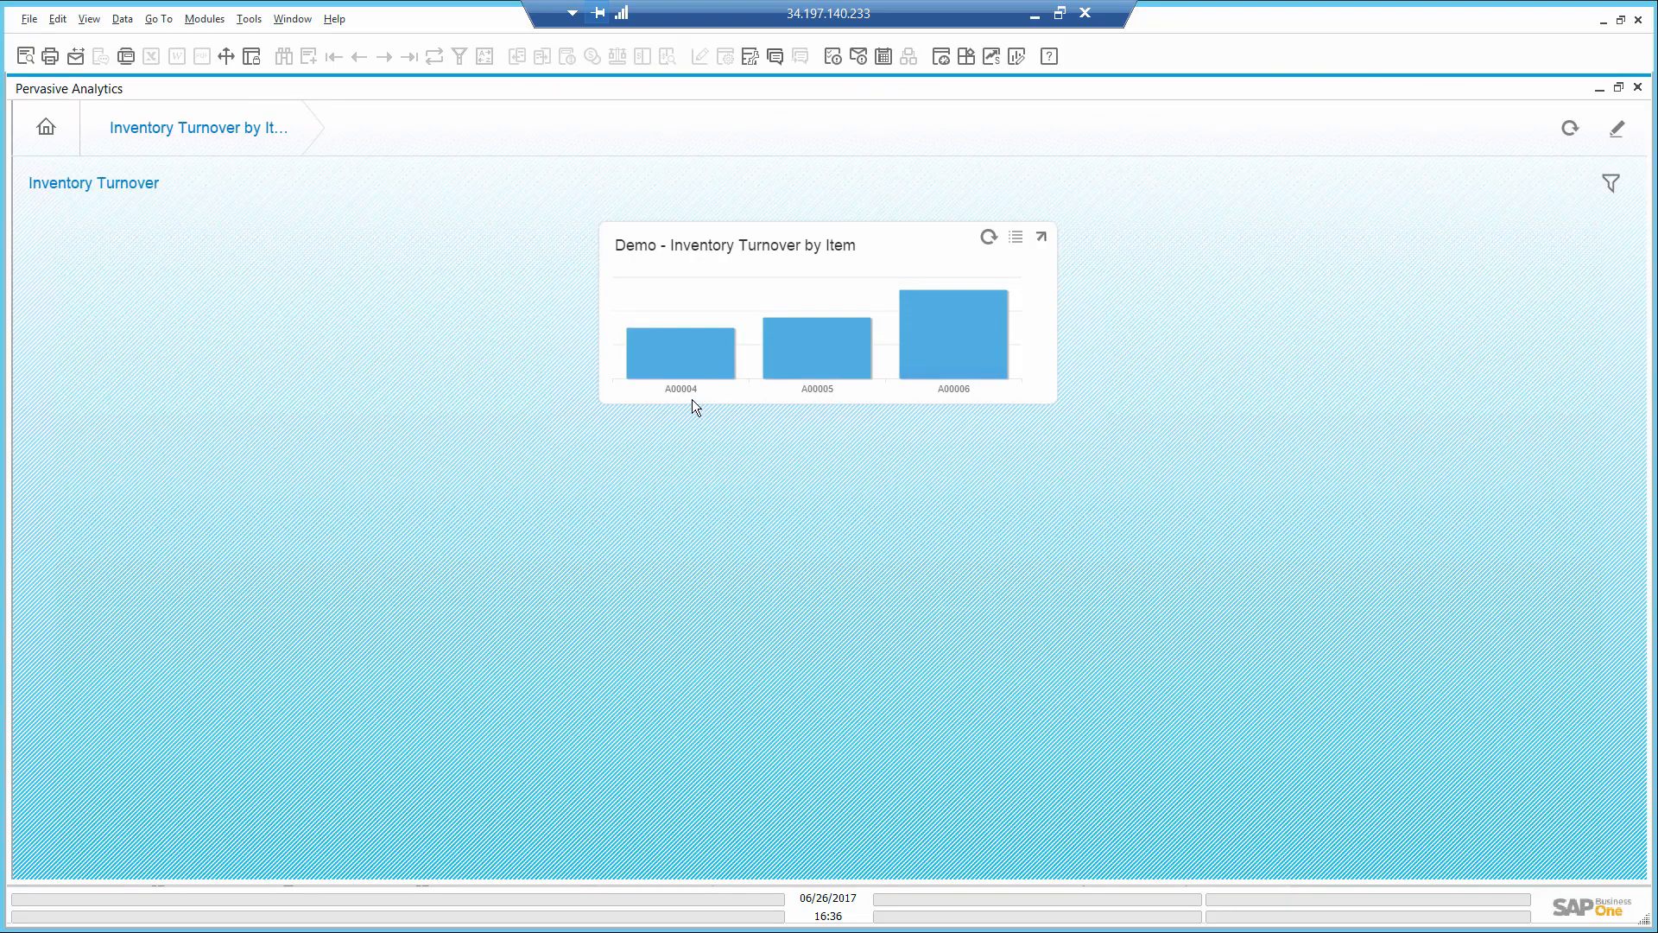
click(693, 368)
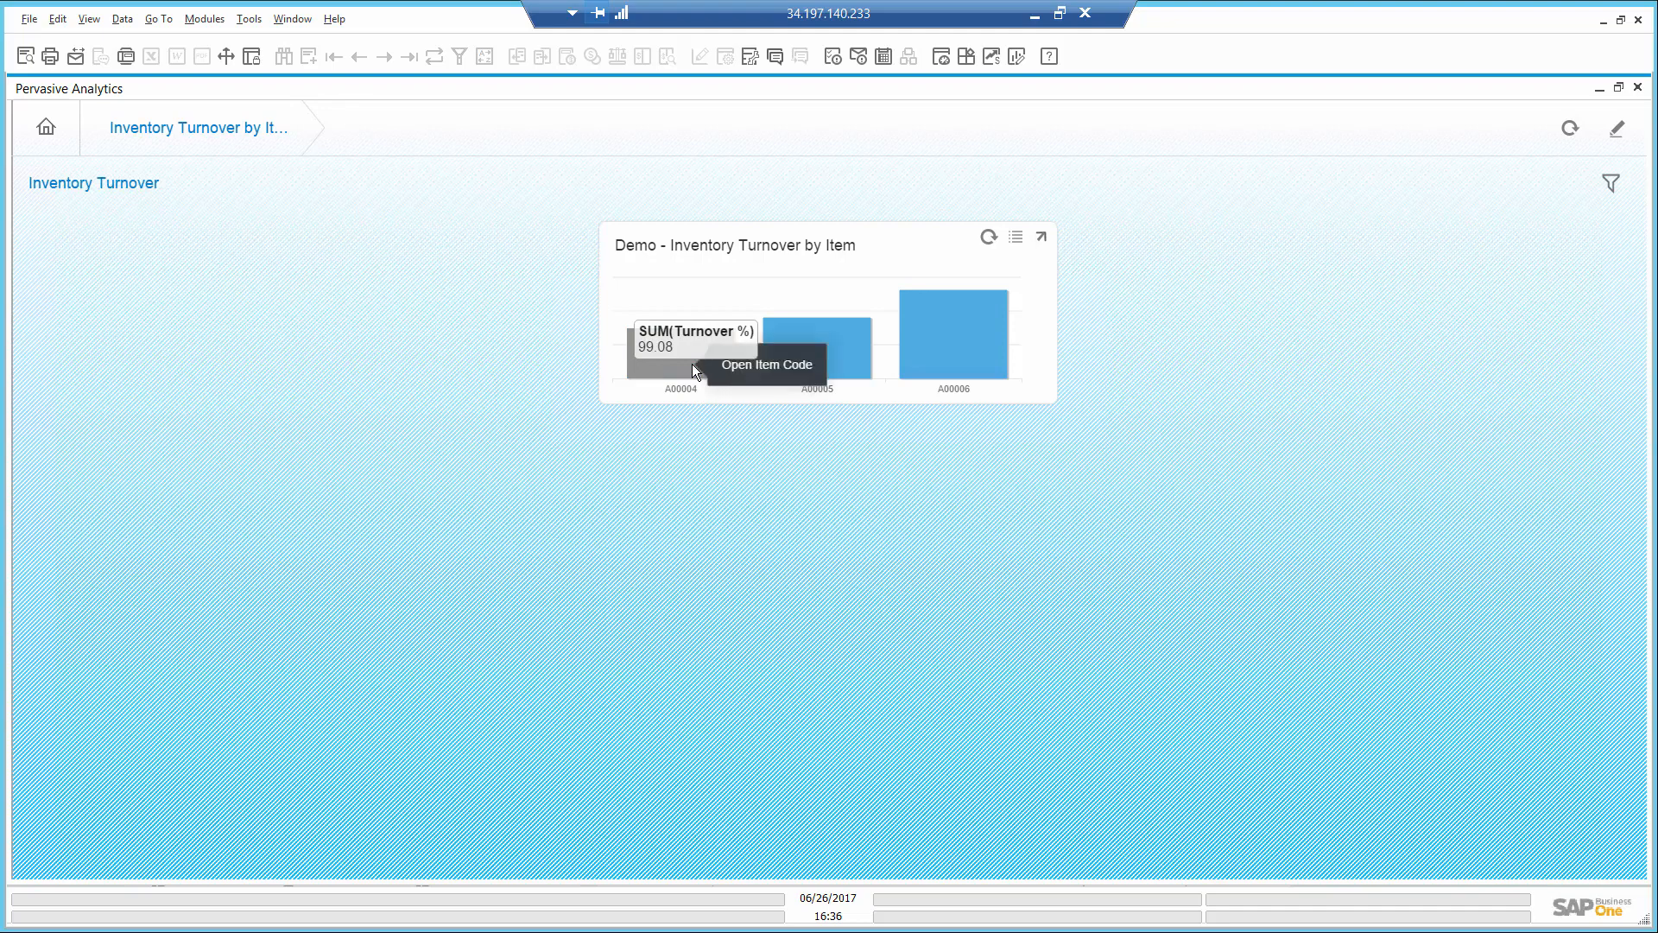
click(742, 366)
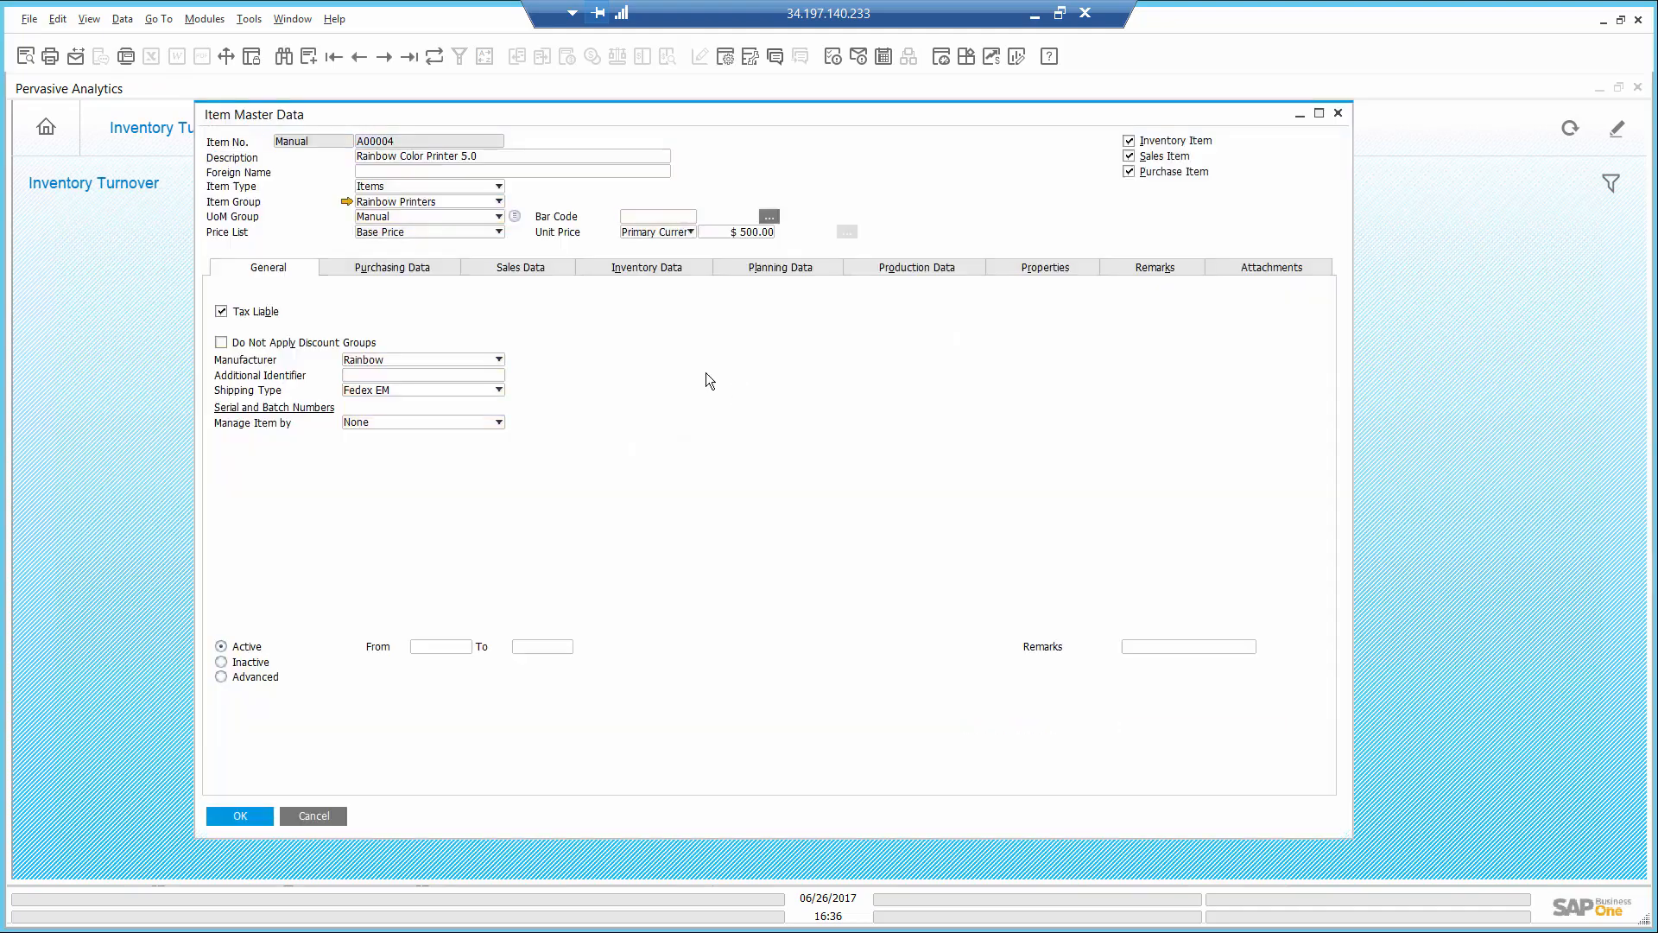
- Set the item's minimum inventory in warehouse 01 to 20
click(672, 268)
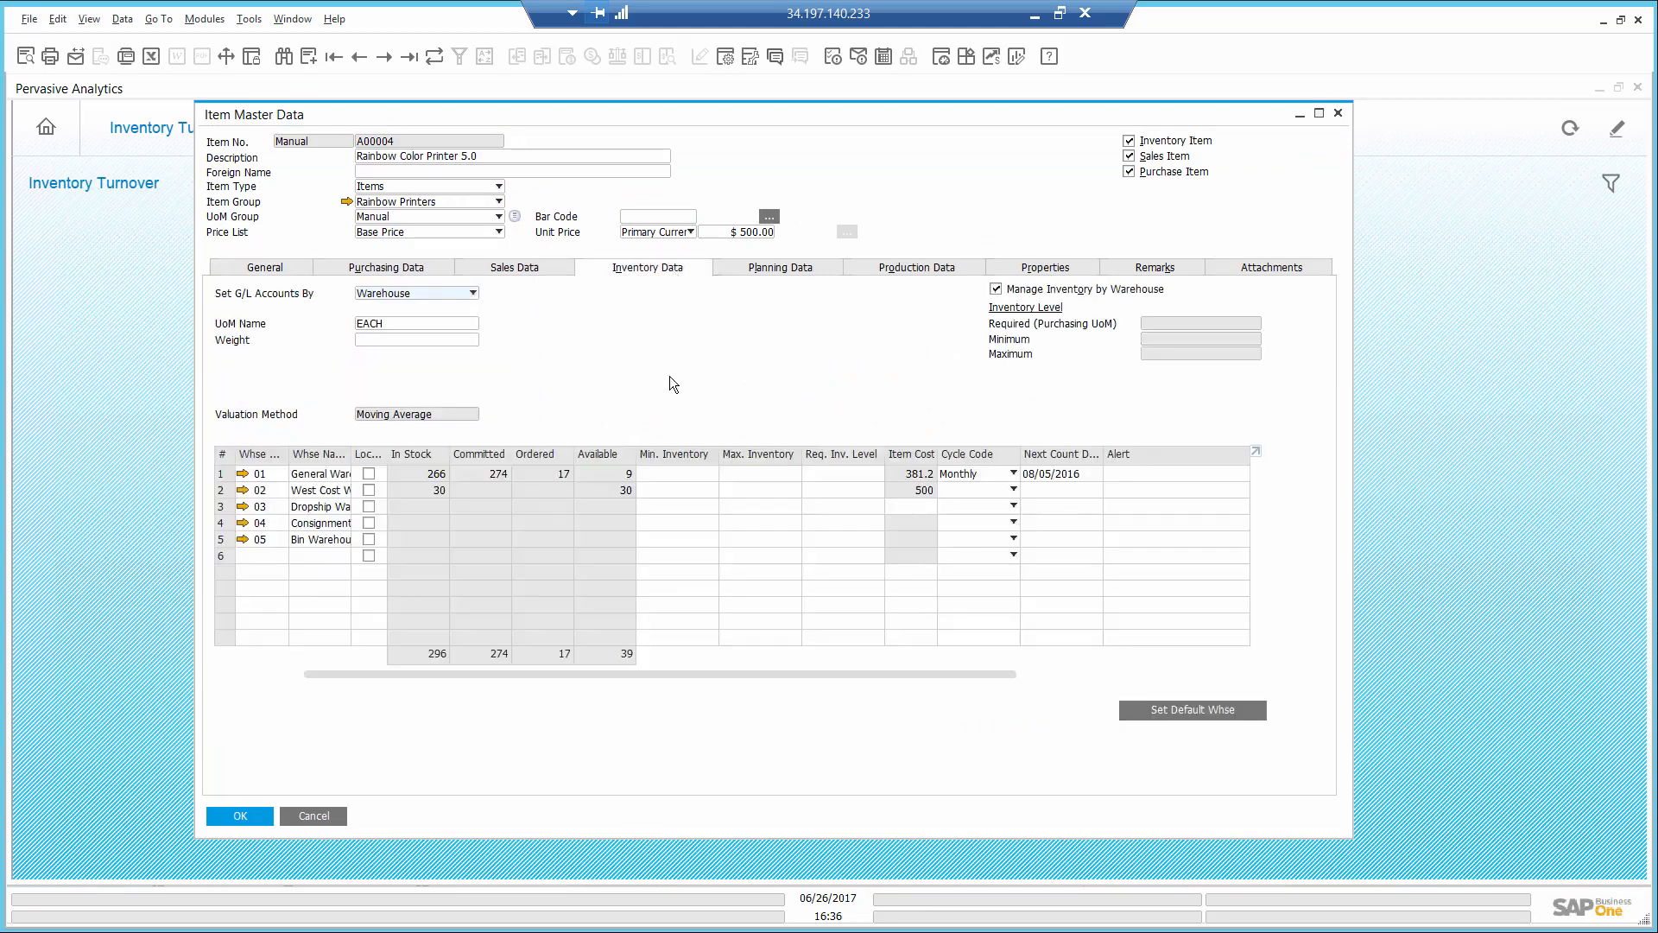
click(668, 477)
text(20)
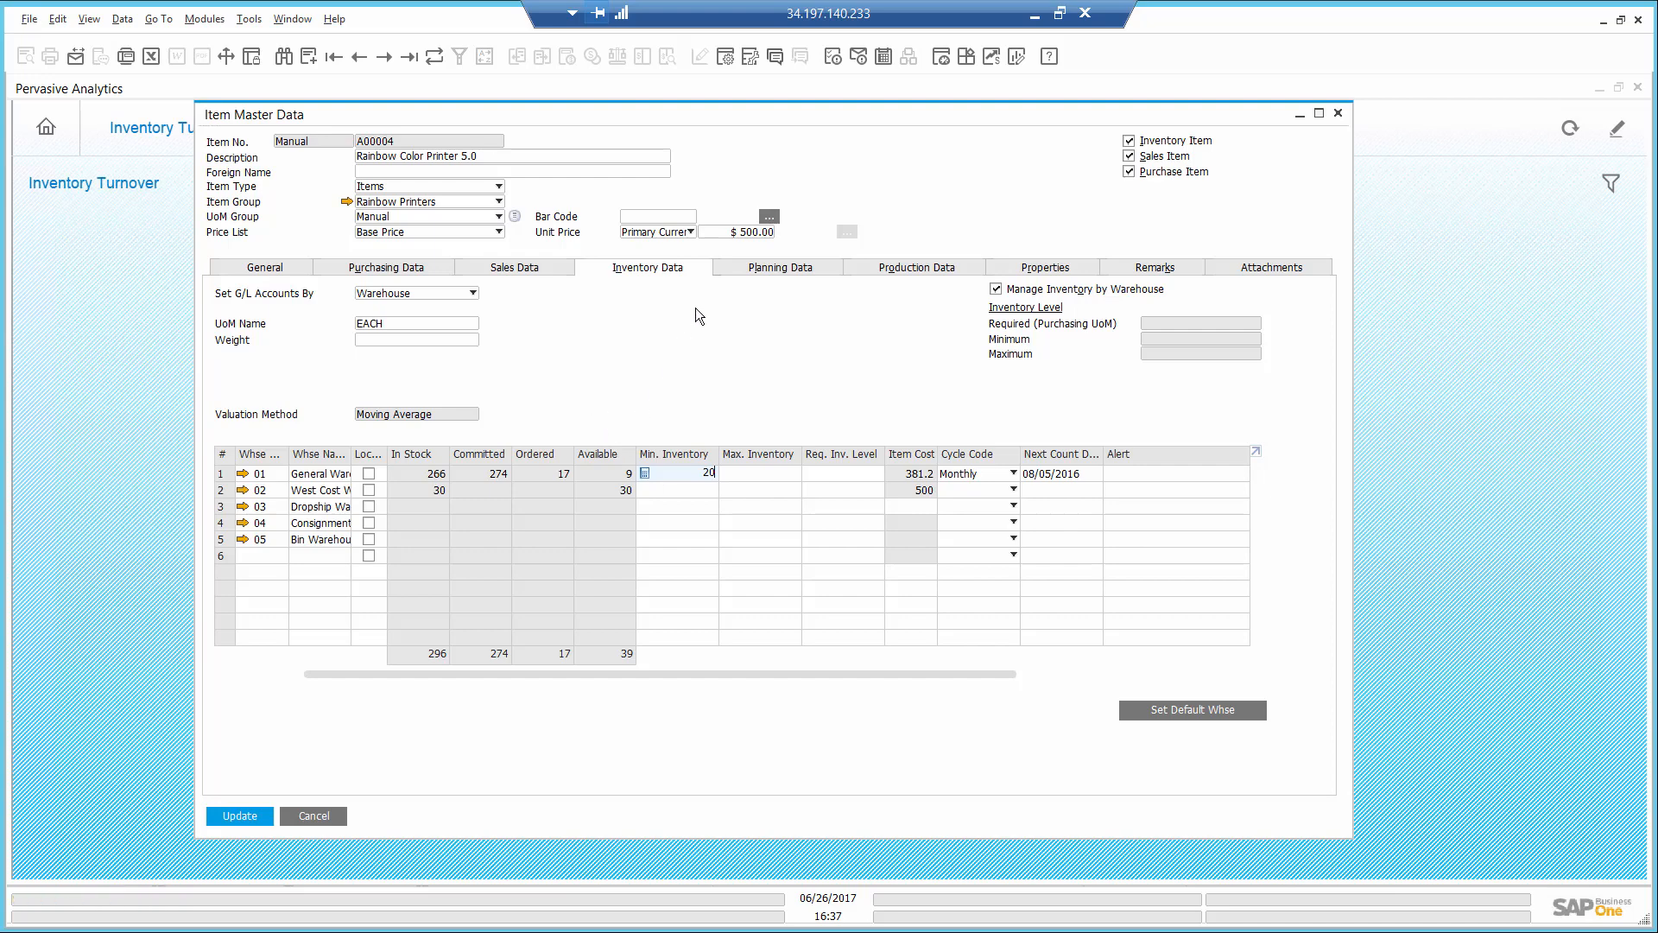
- Give the item a lead time of 3 days and an order multiple of 5, then save it and return to the cockpit
click(785, 269)
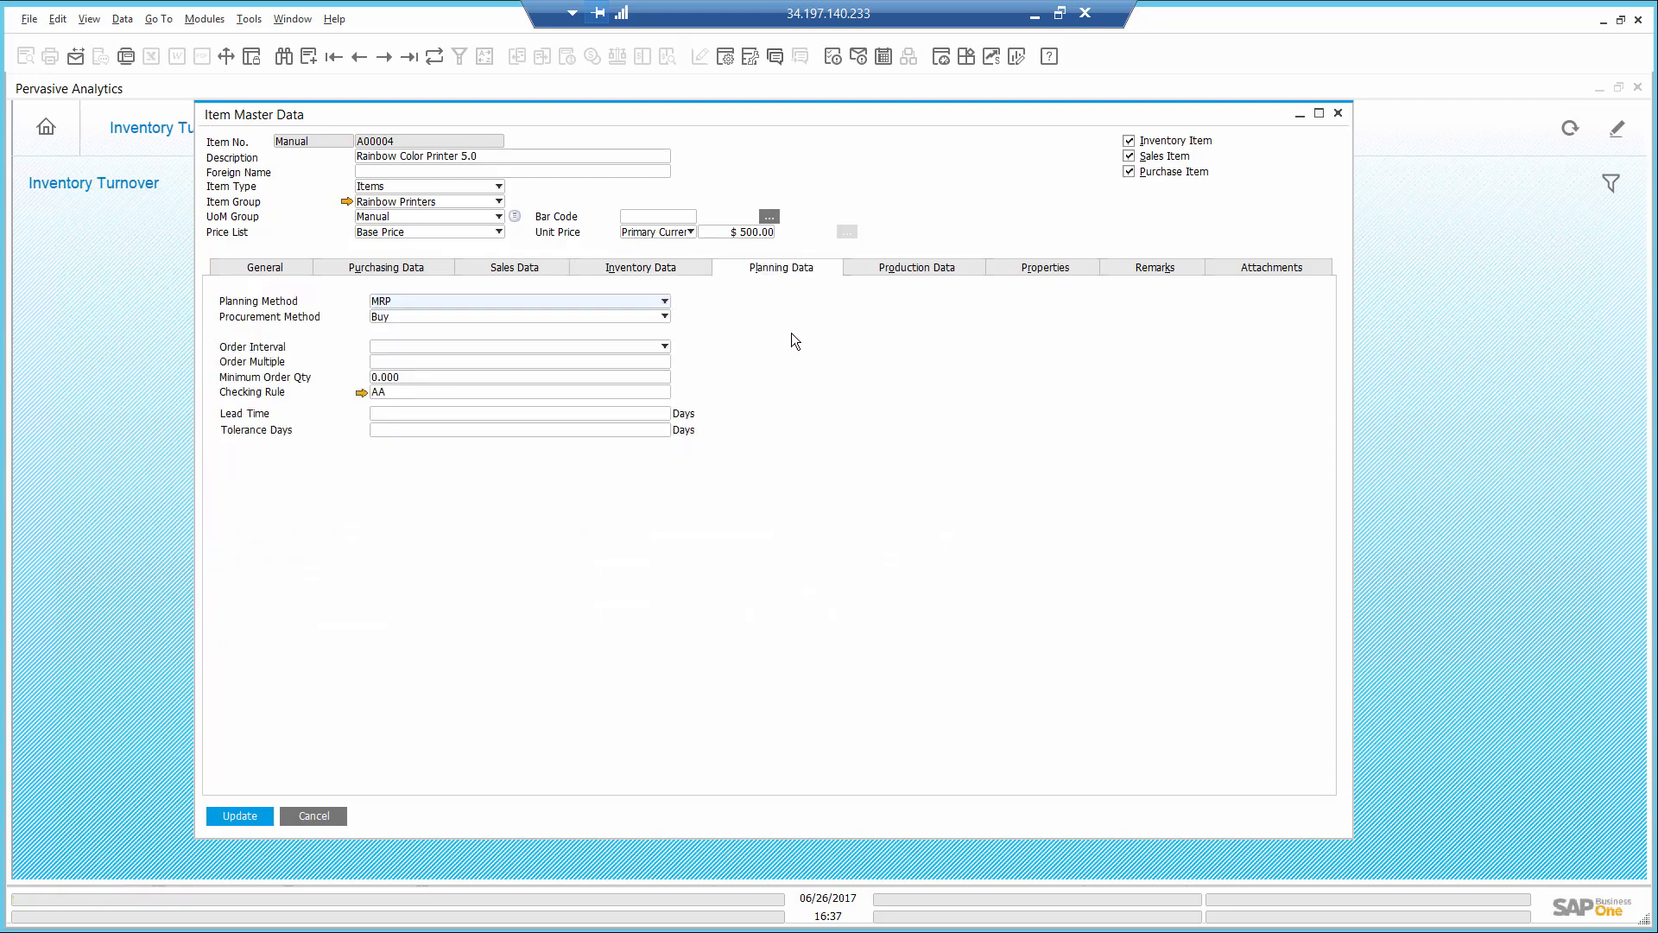
click(410, 416)
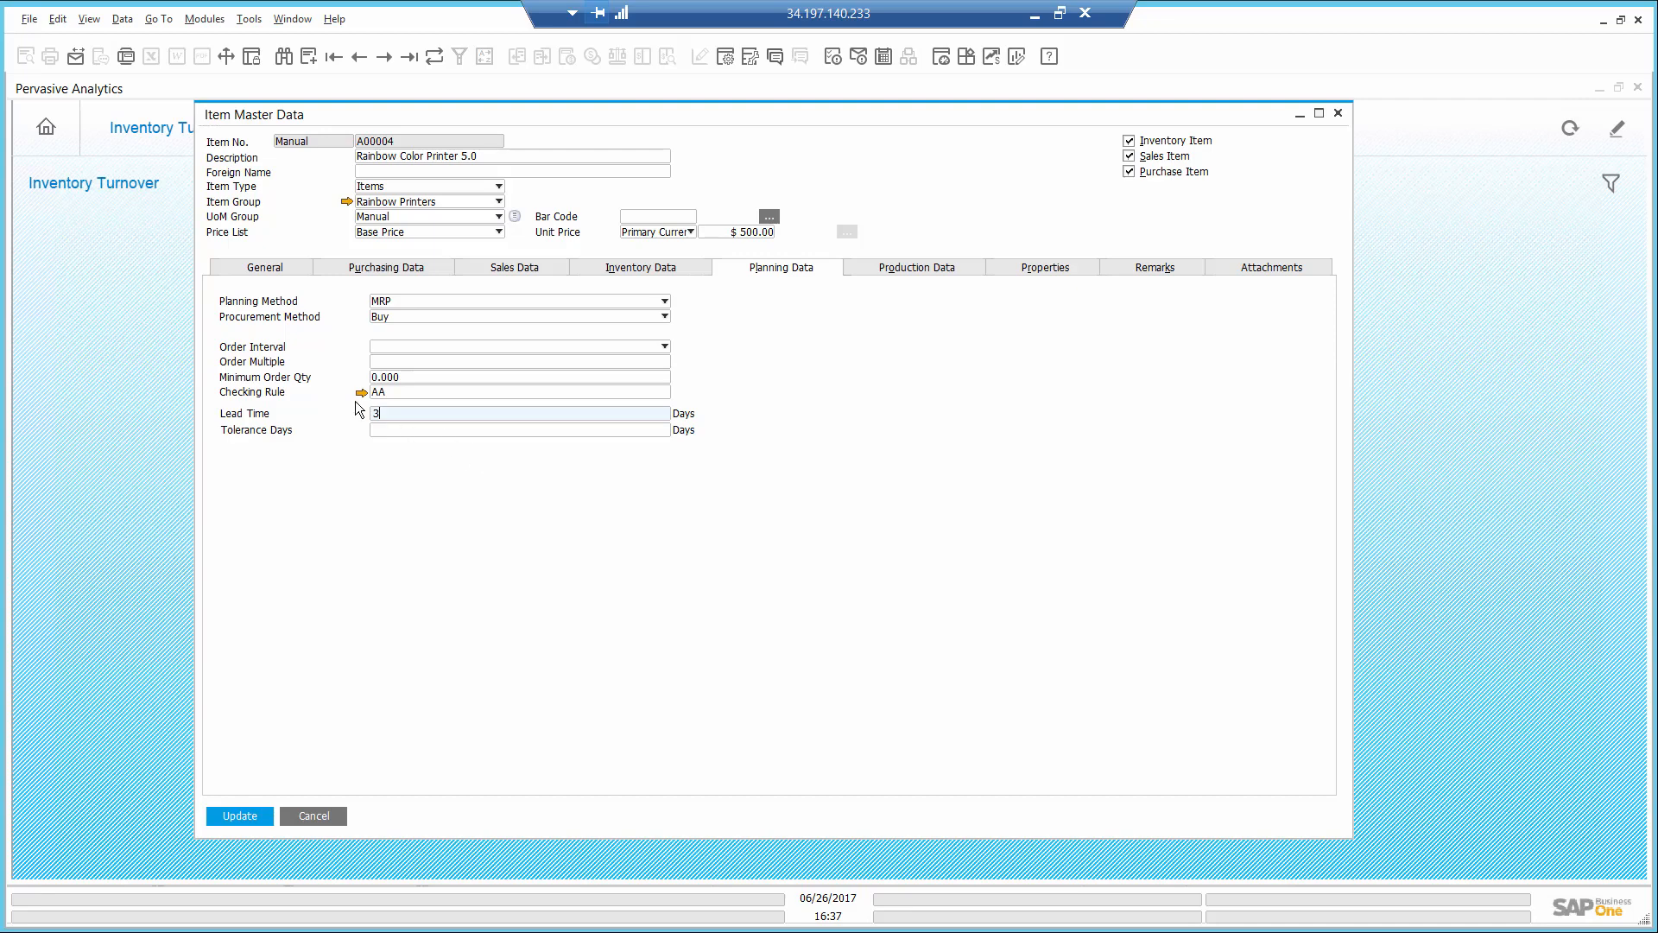
click(385, 363)
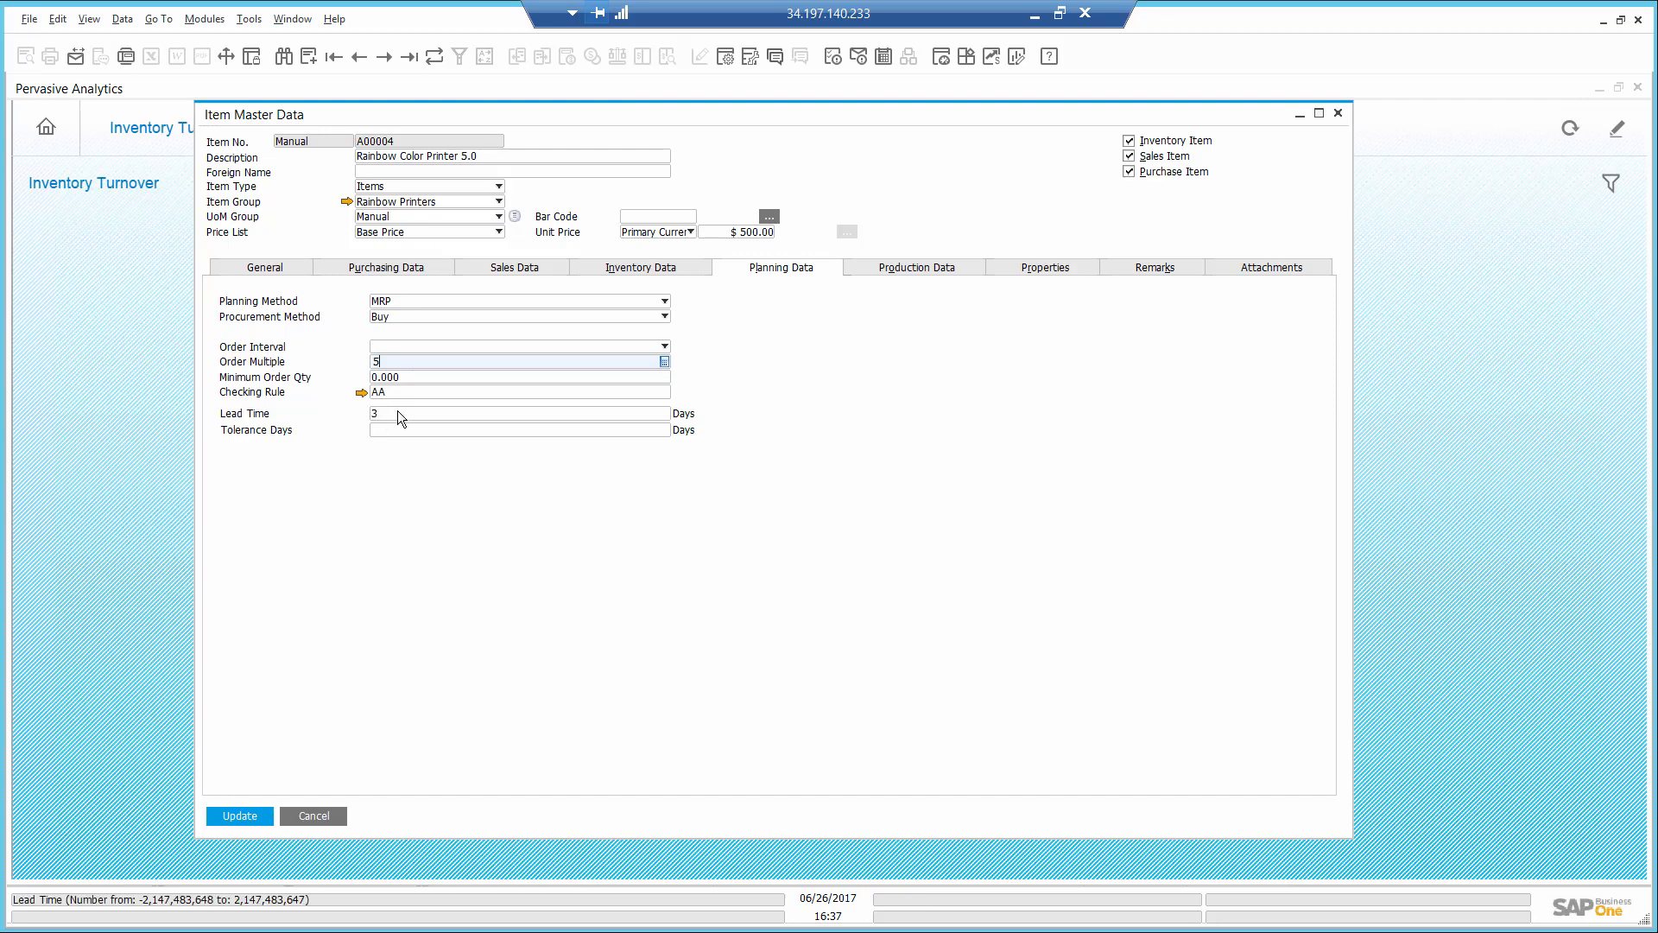
click(231, 816)
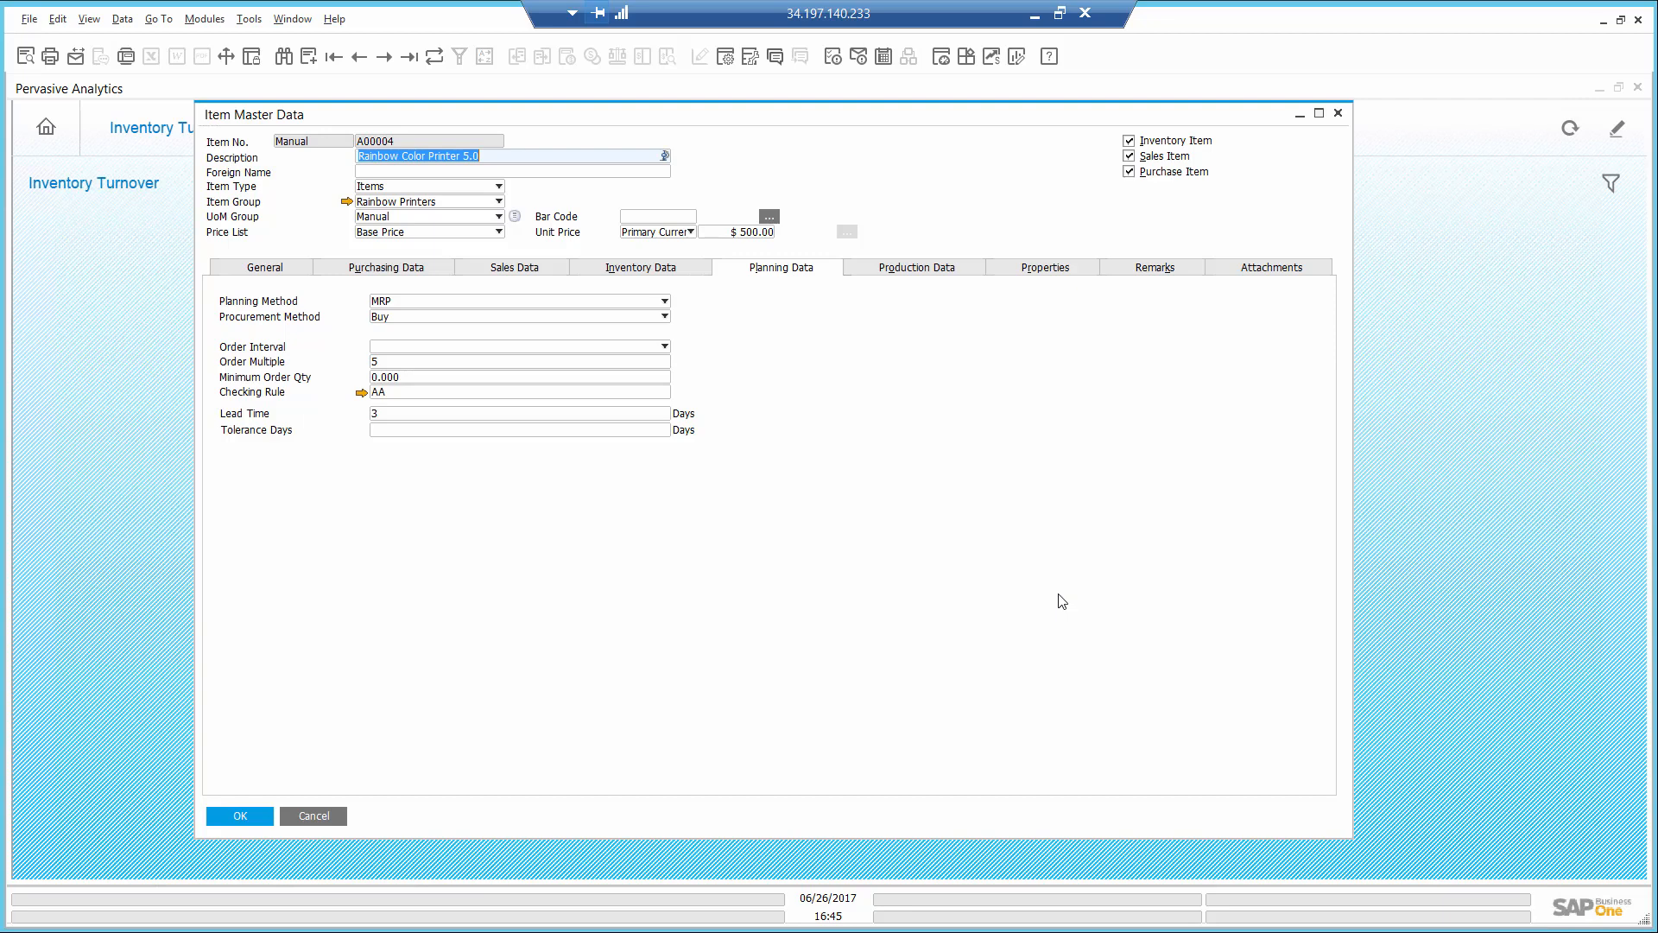
click(256, 815)
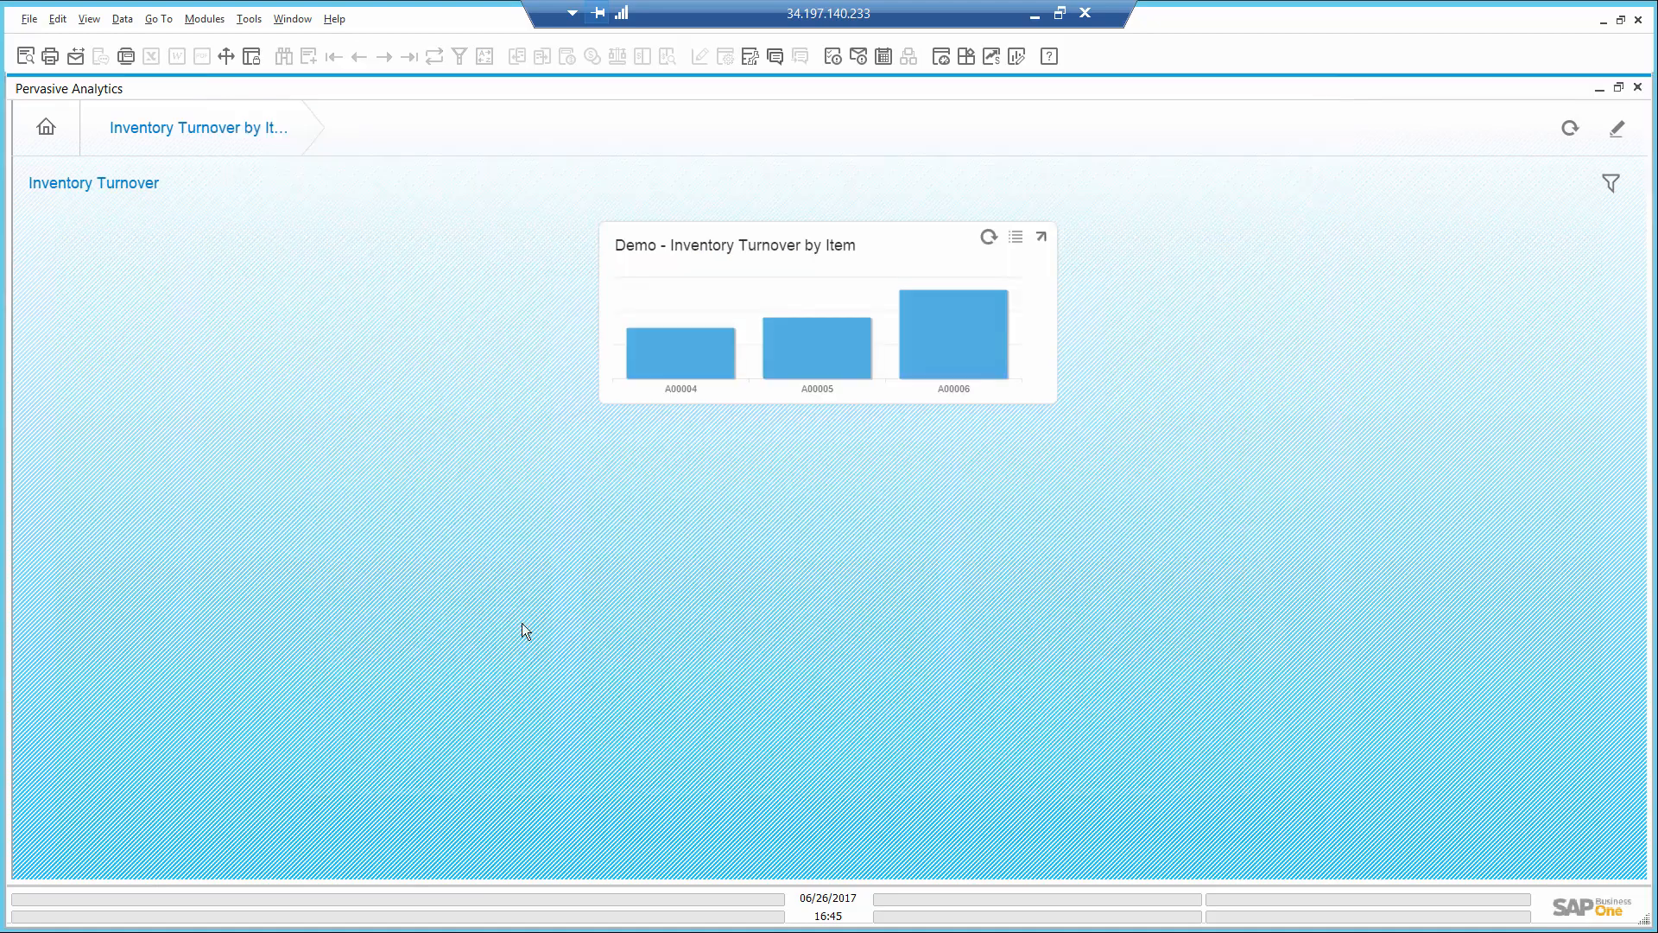
click(1637, 90)
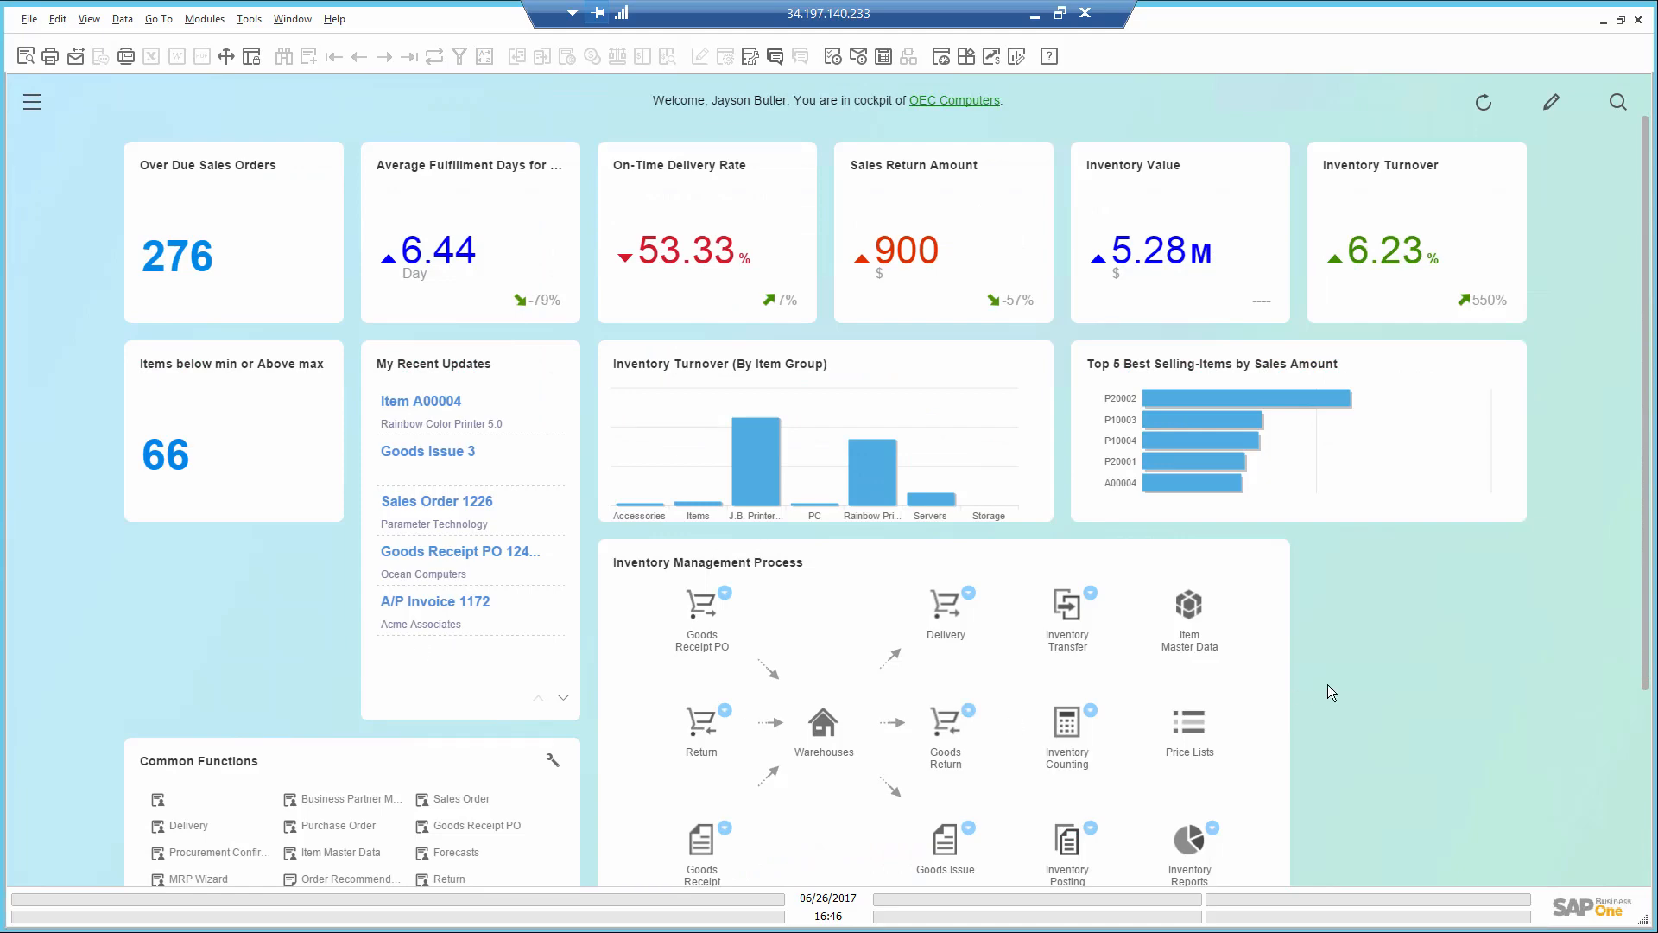
- Start a new forecast with the code "Rainbow printers" and the name "Rainbow printers sales"
scroll(1330, 691, down, 2)
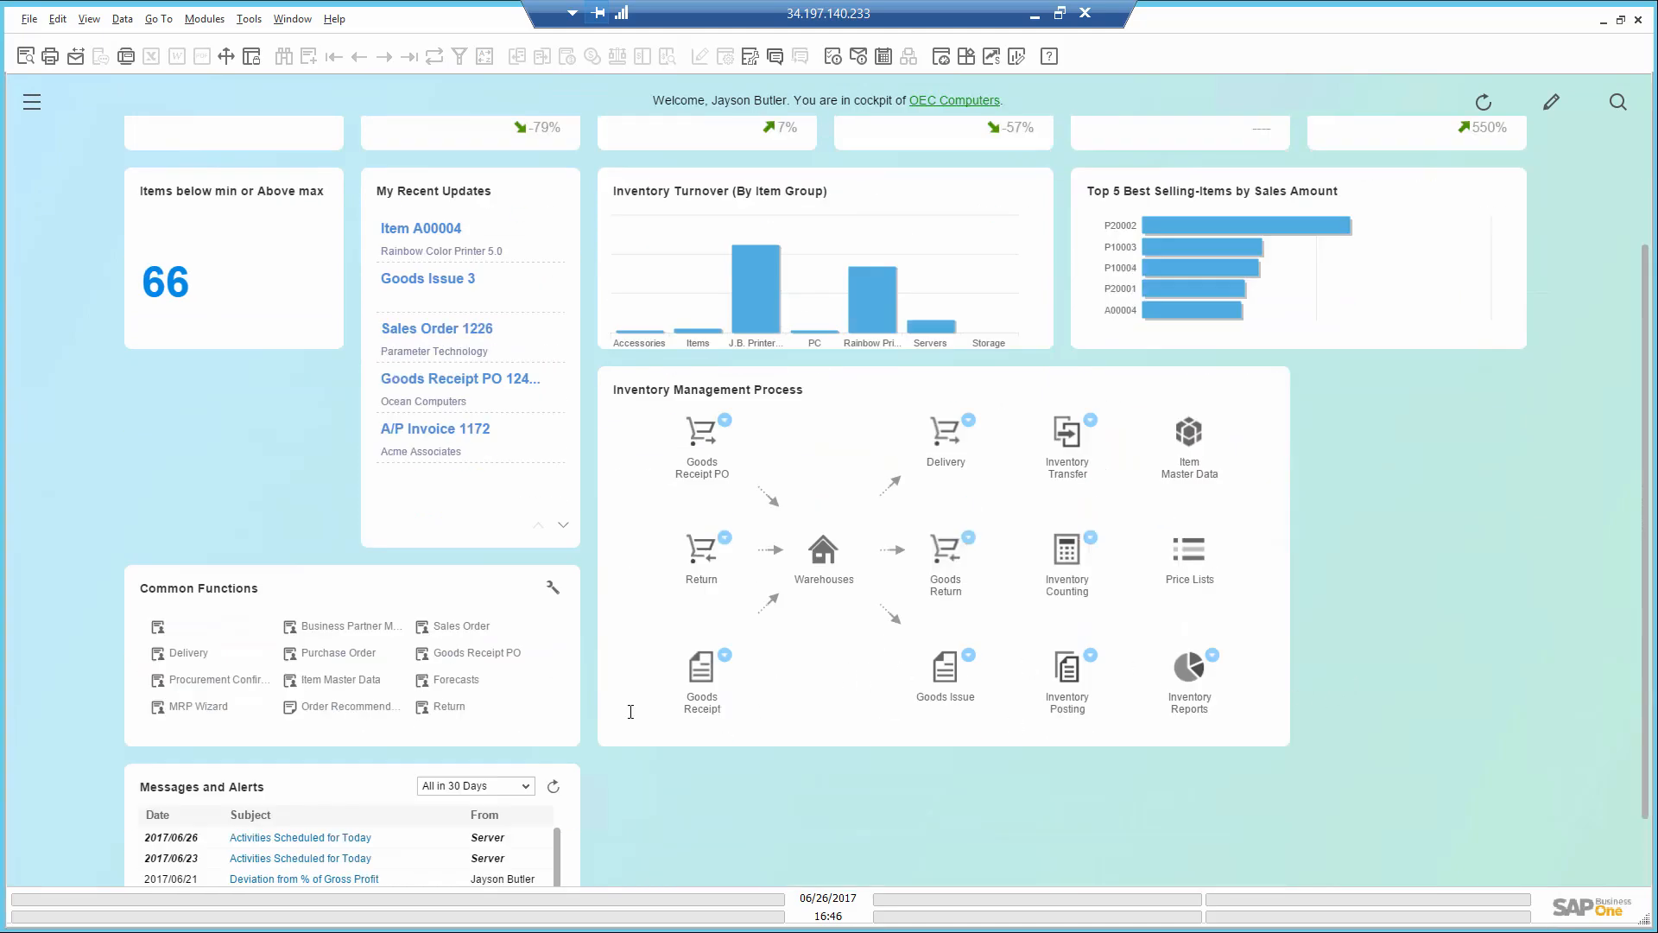
click(455, 681)
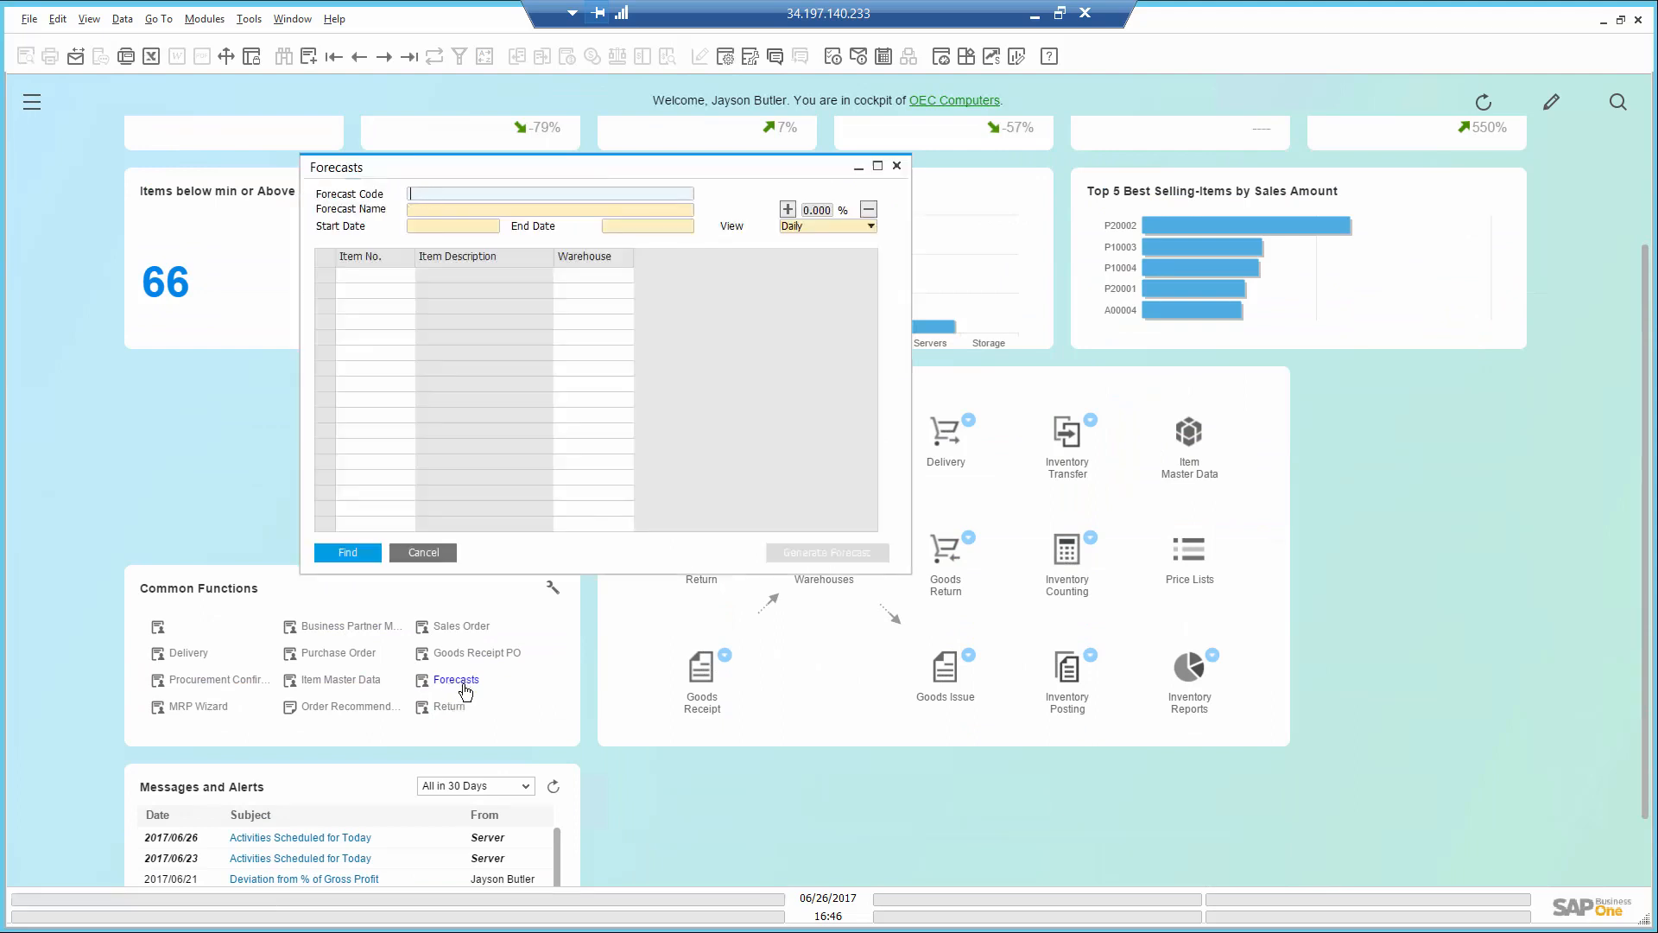
key(ctrl+a)
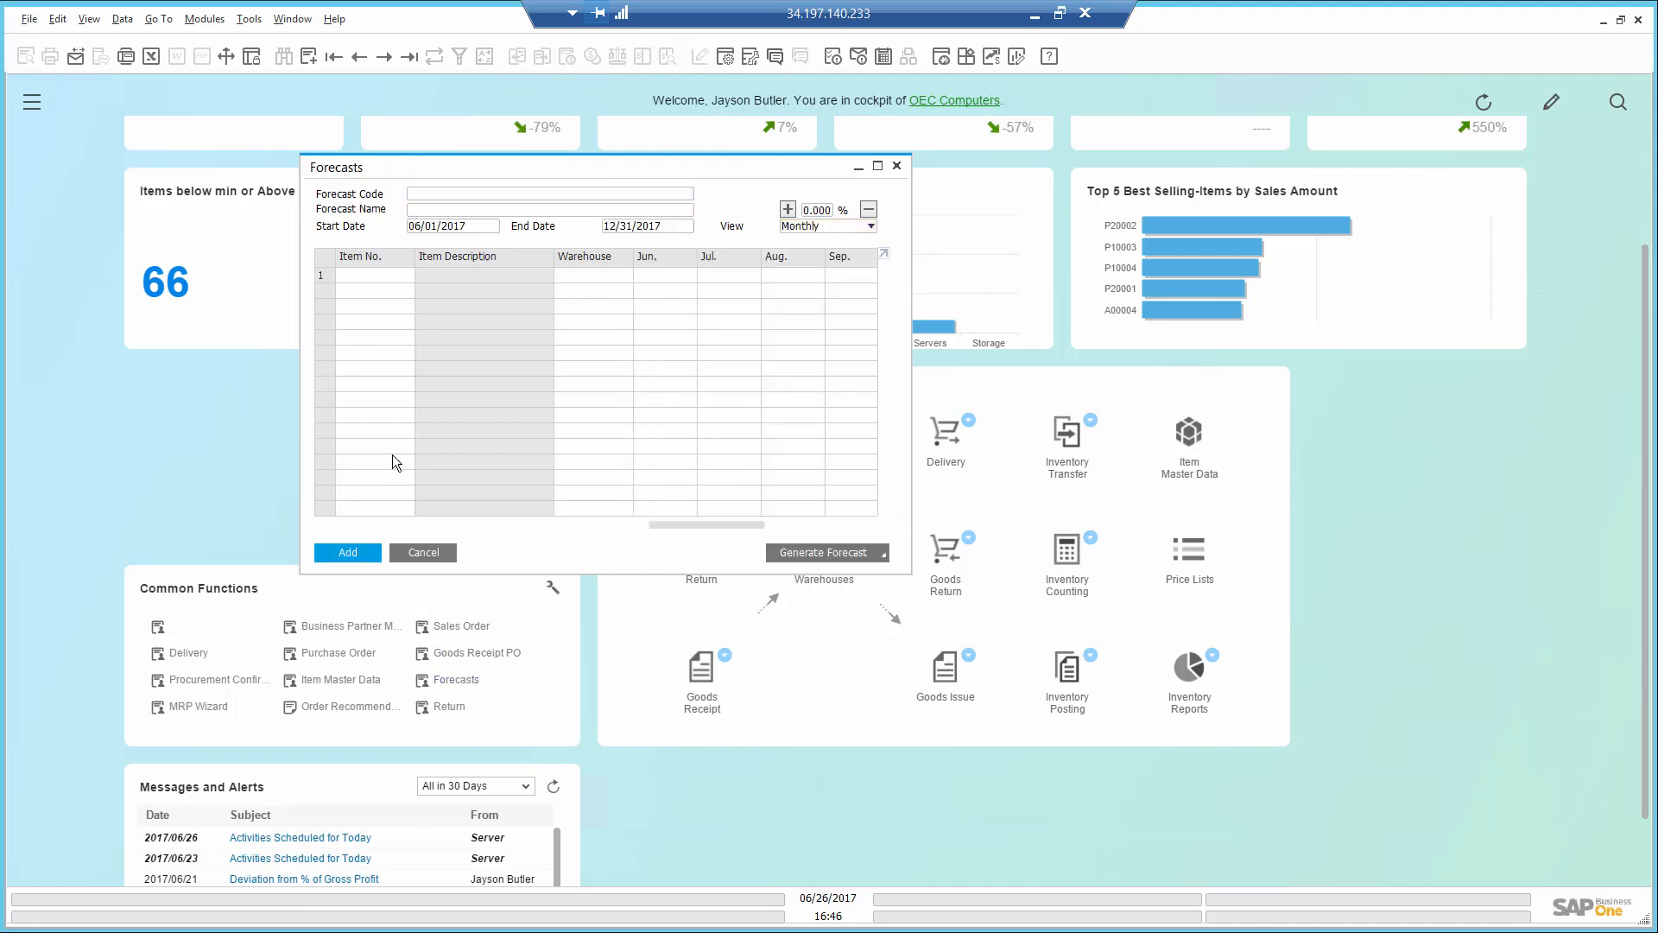
text(R)
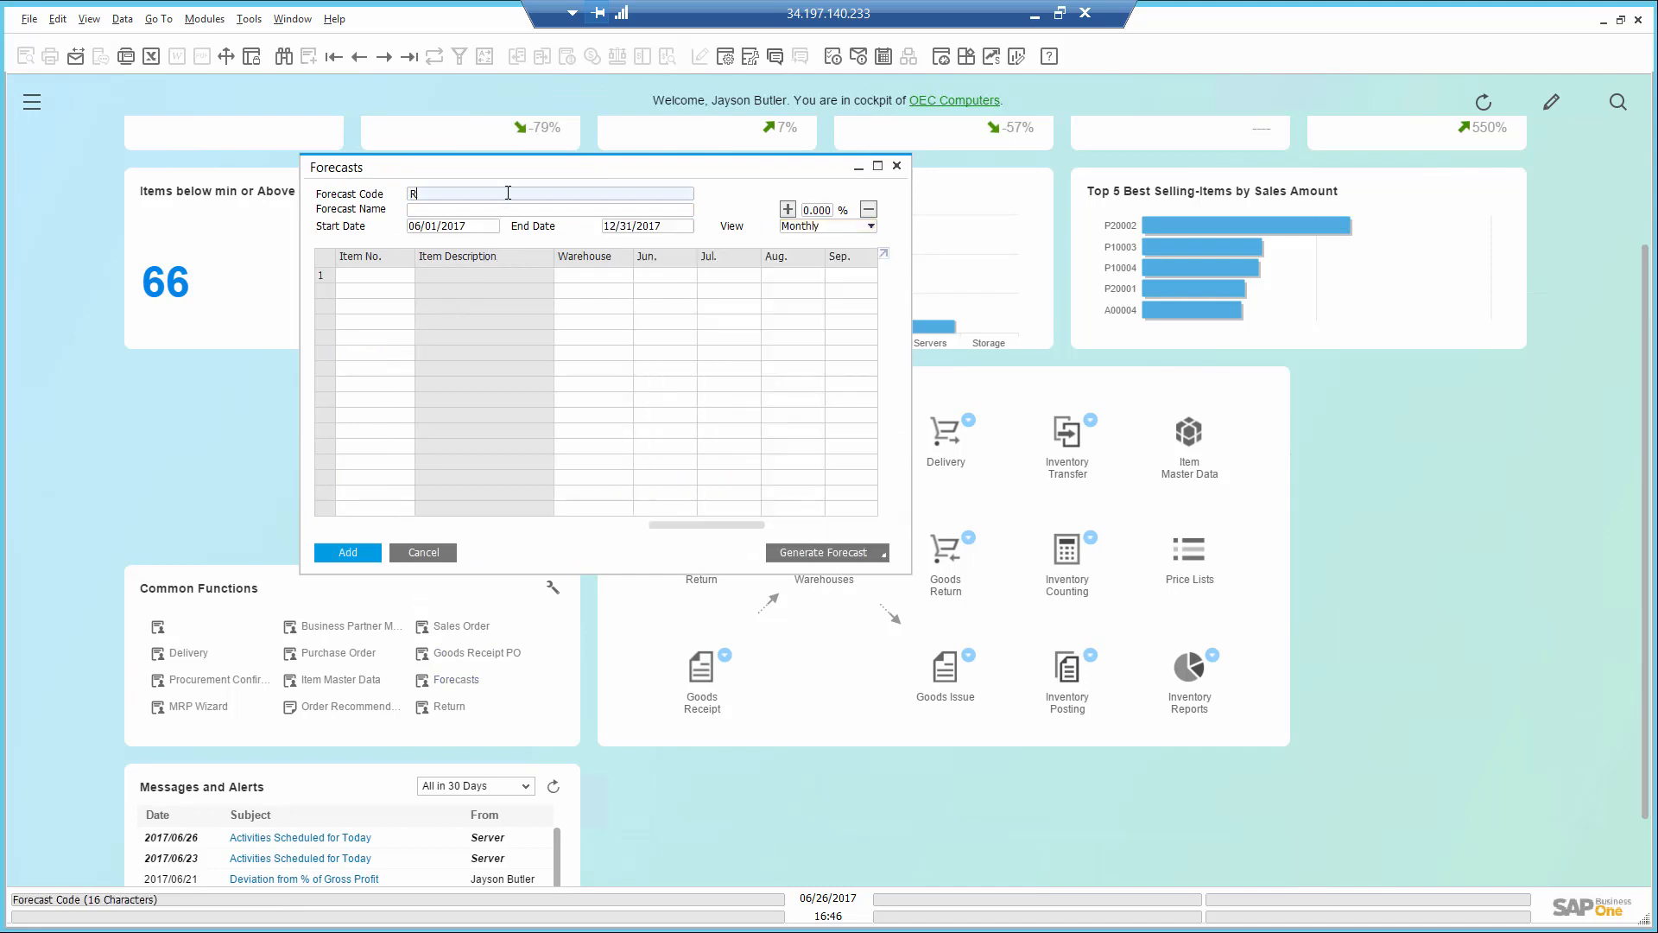
text(ainbow printers)
key(Tab)
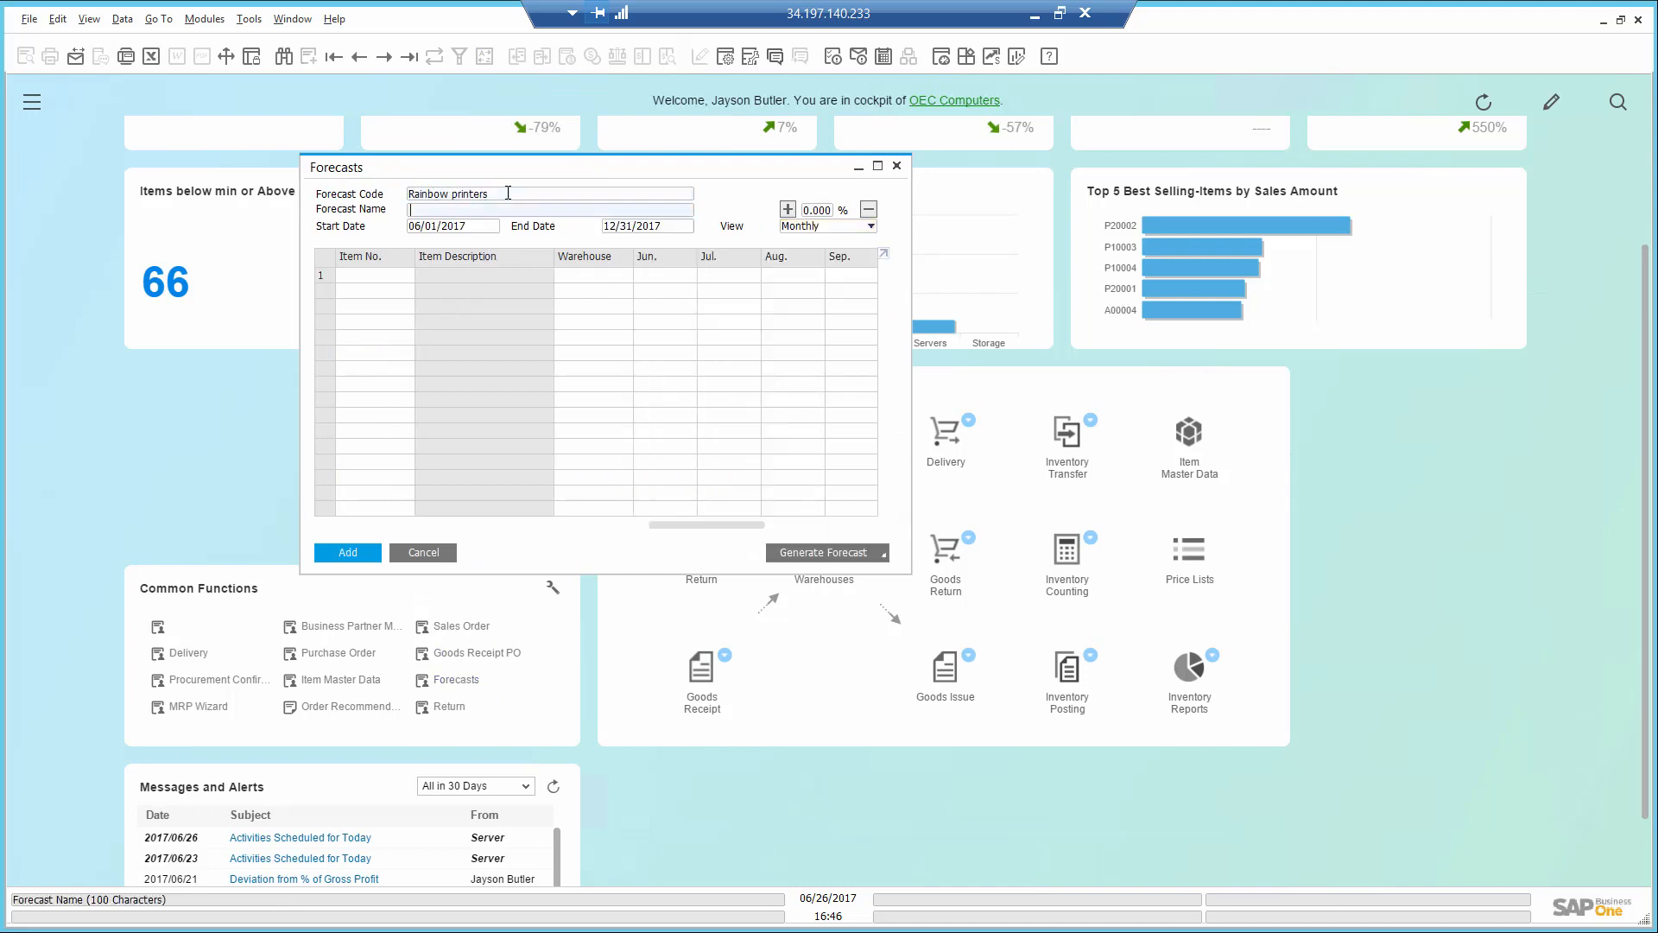
text(Rainbow printers sales)
click(822, 227)
click(822, 227)
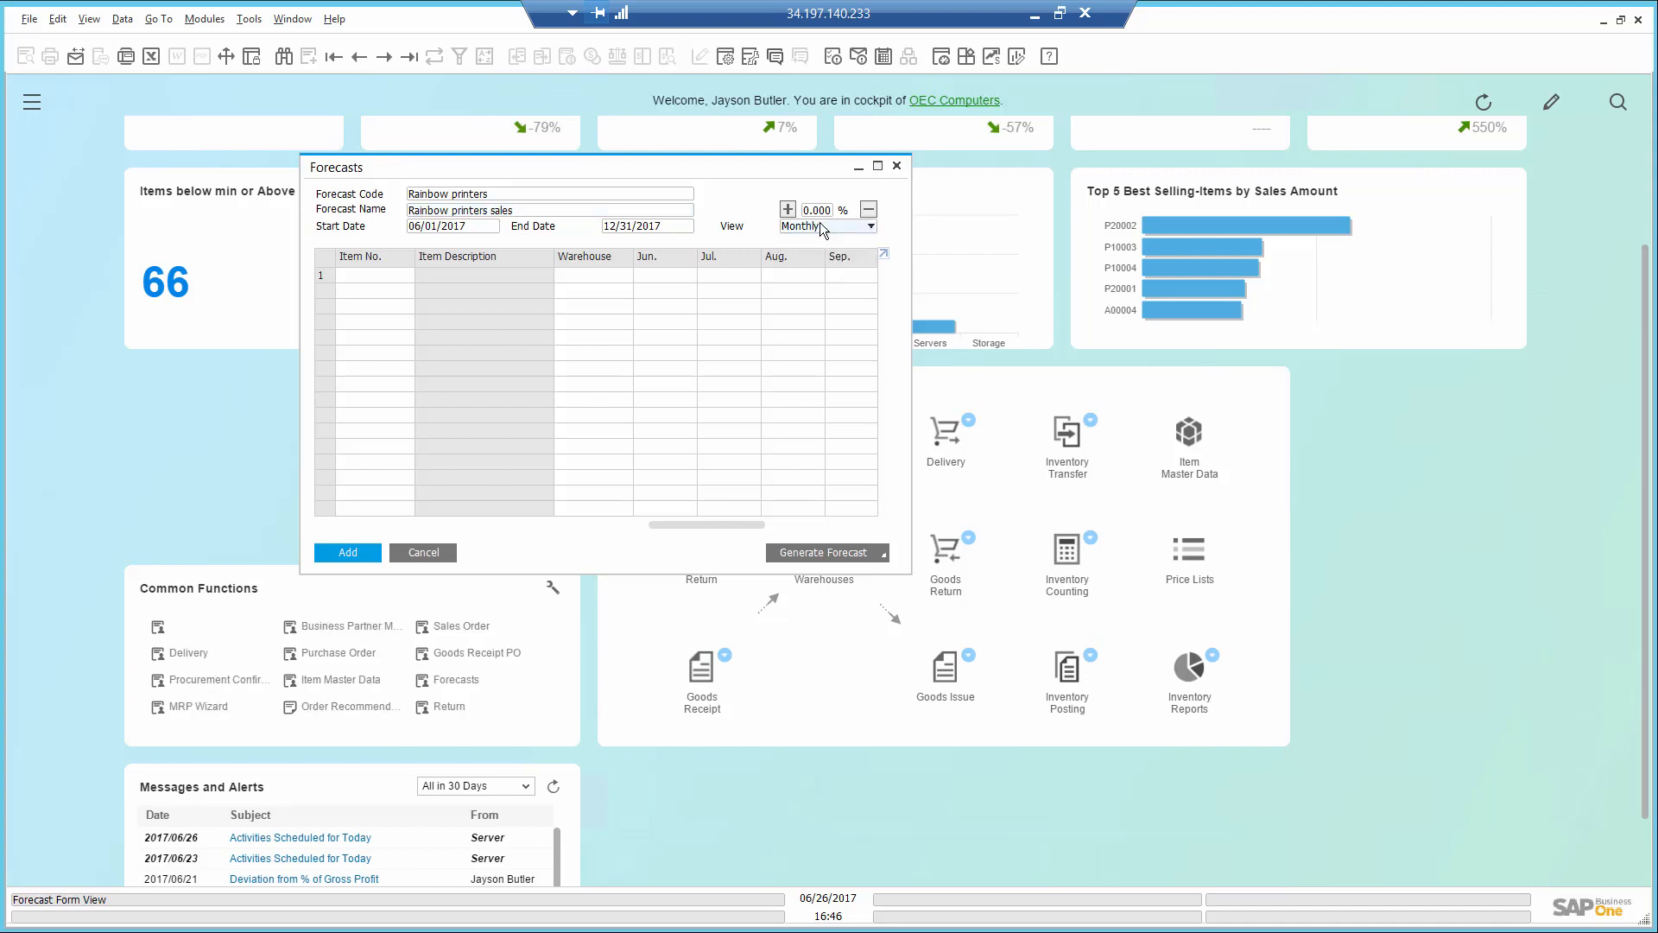
click(666, 227)
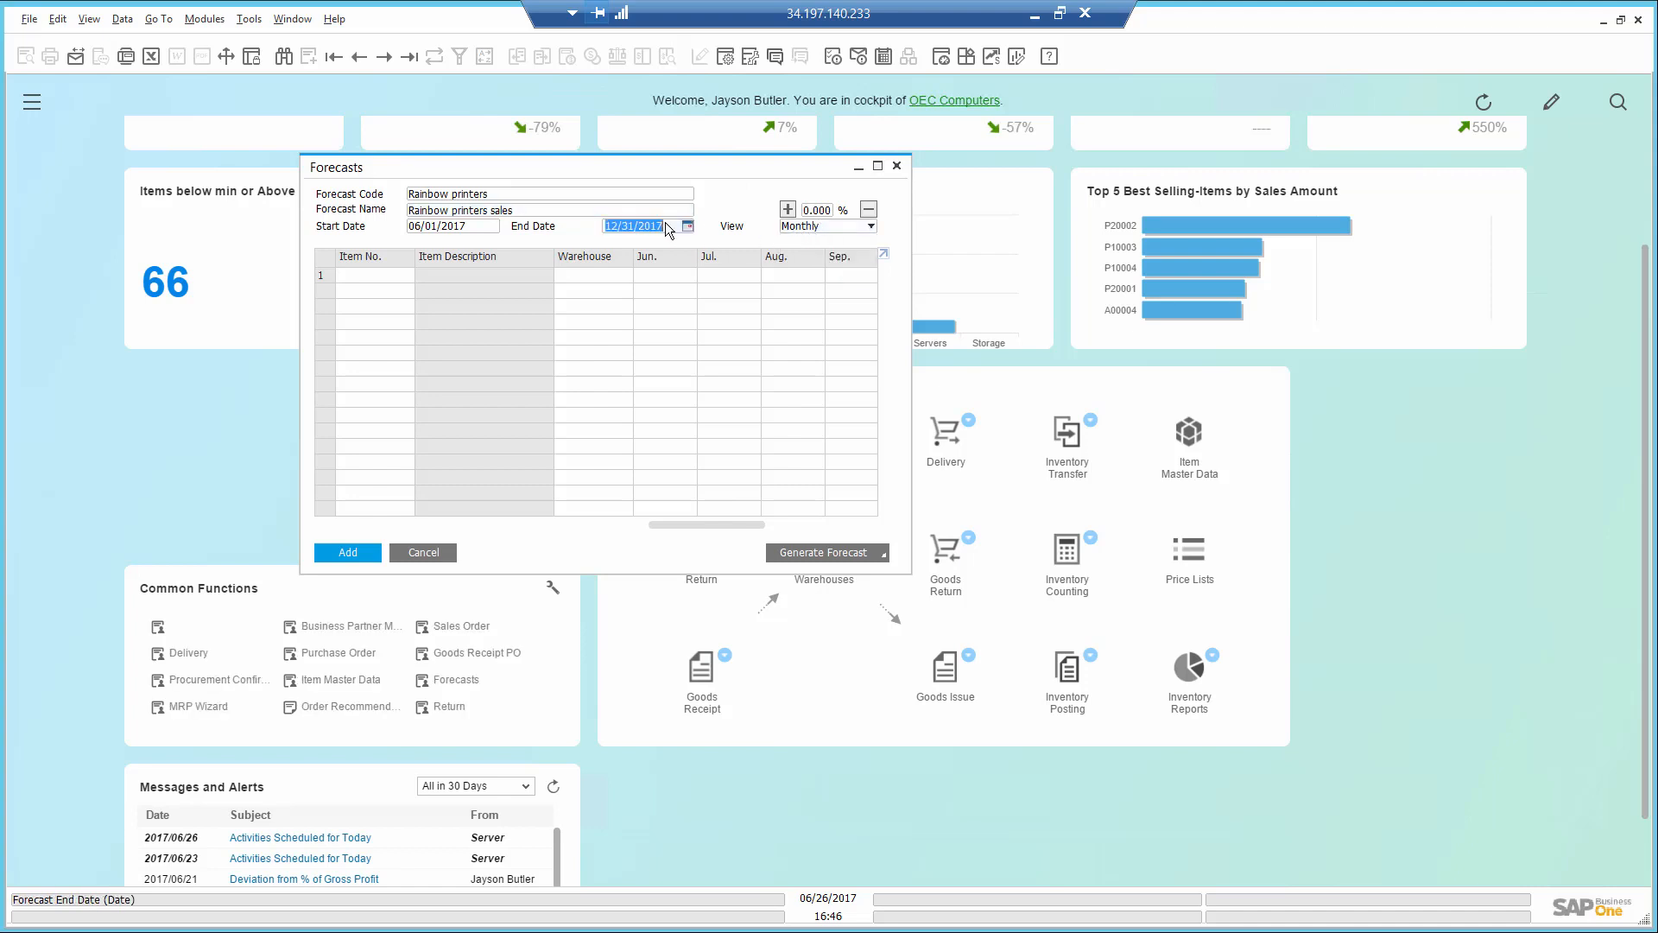
click(396, 275)
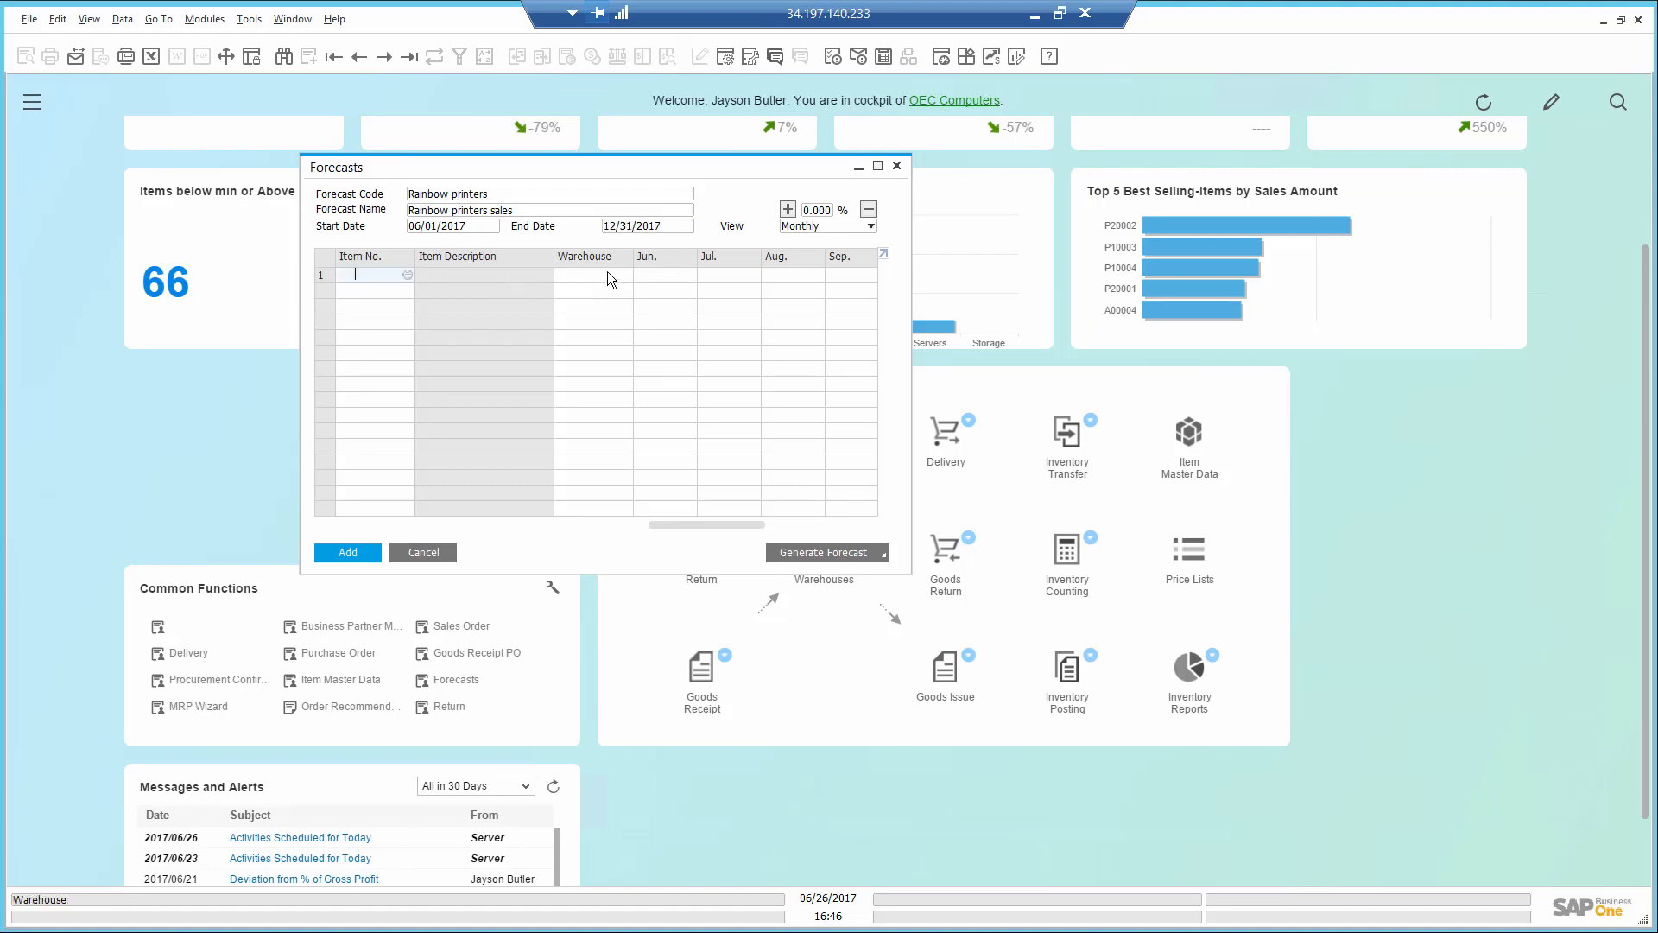
- Generate an intelligent forecast for the Rainbow Printers item group based on A/R Invoice sales history
click(818, 551)
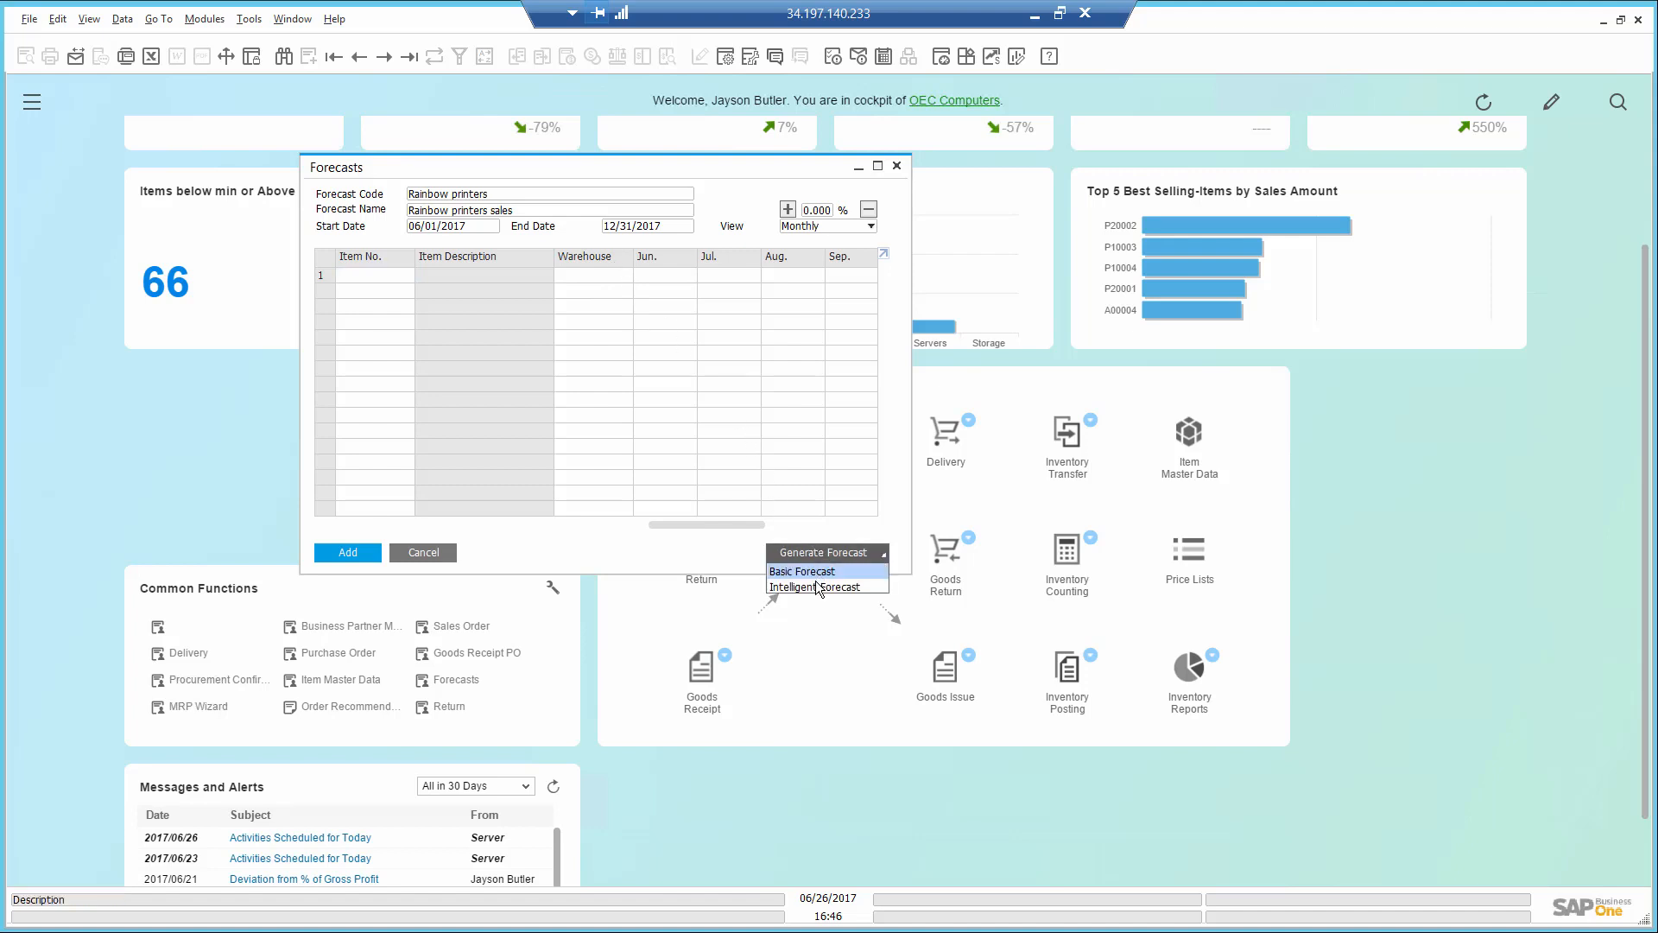
click(818, 588)
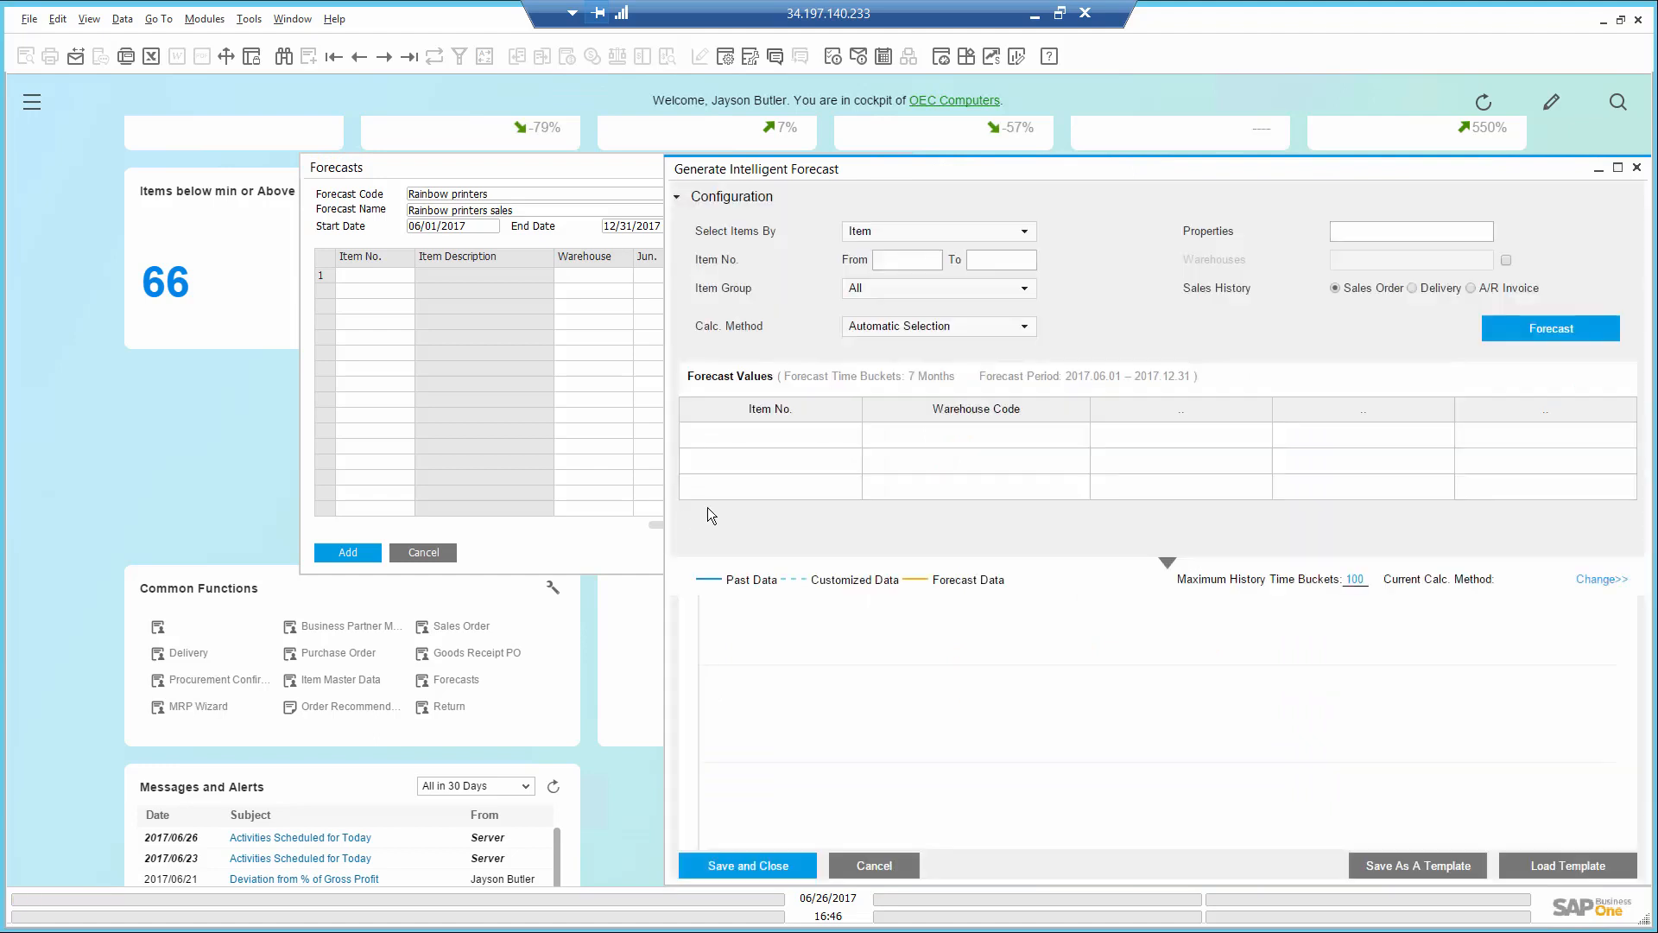
click(897, 296)
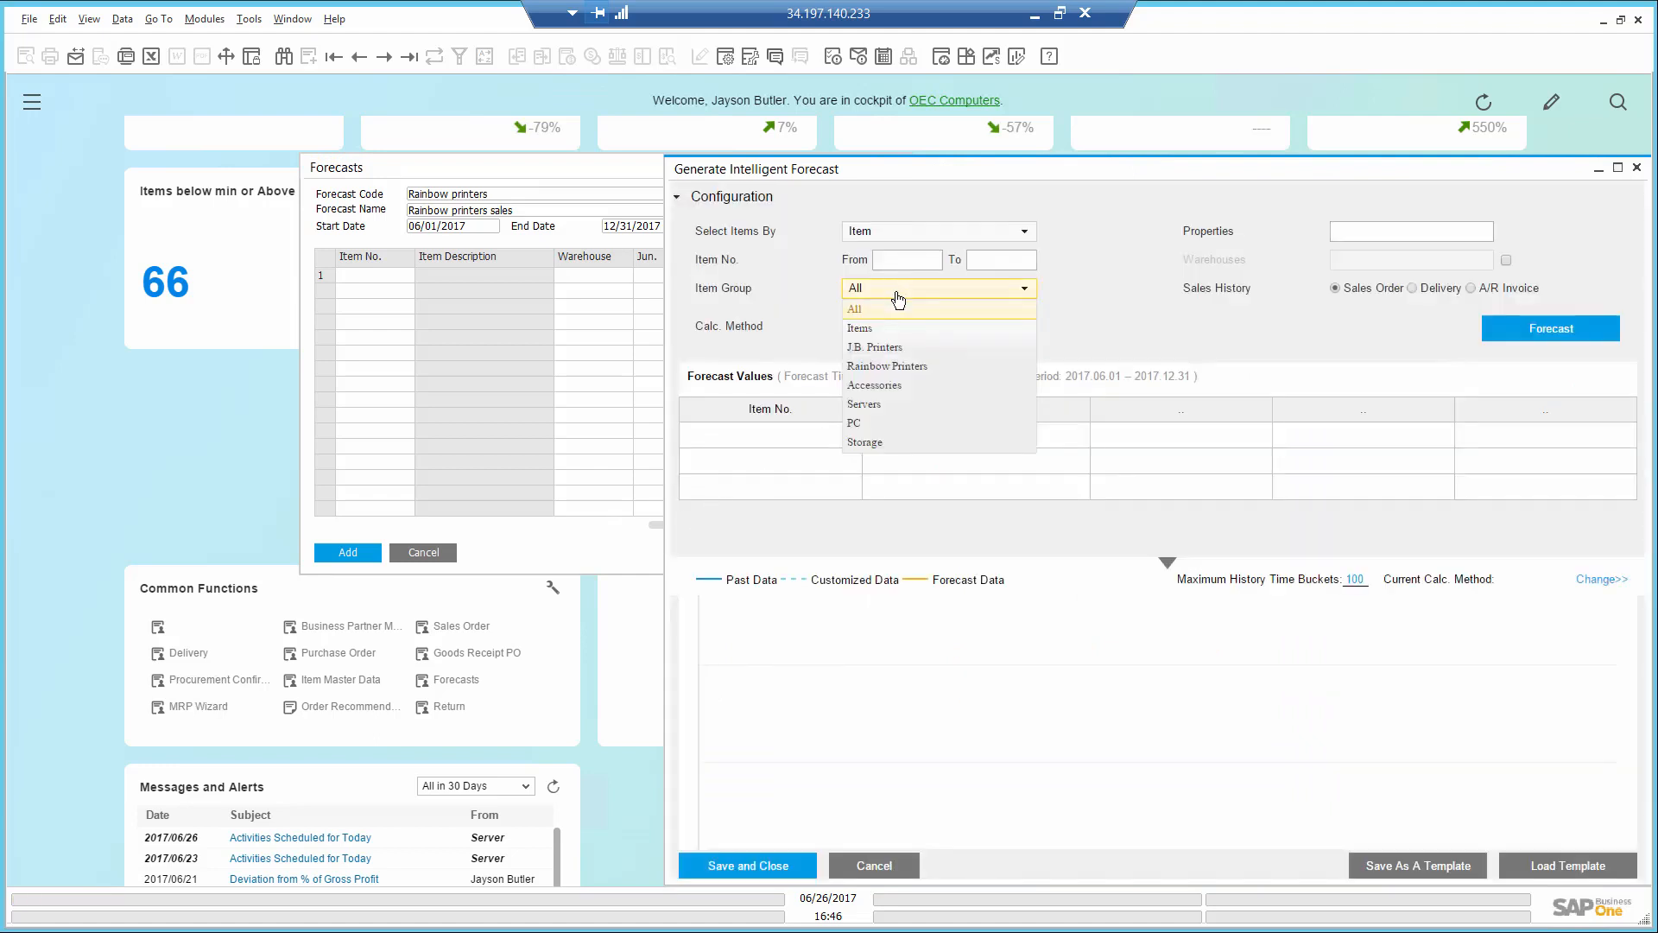
click(897, 367)
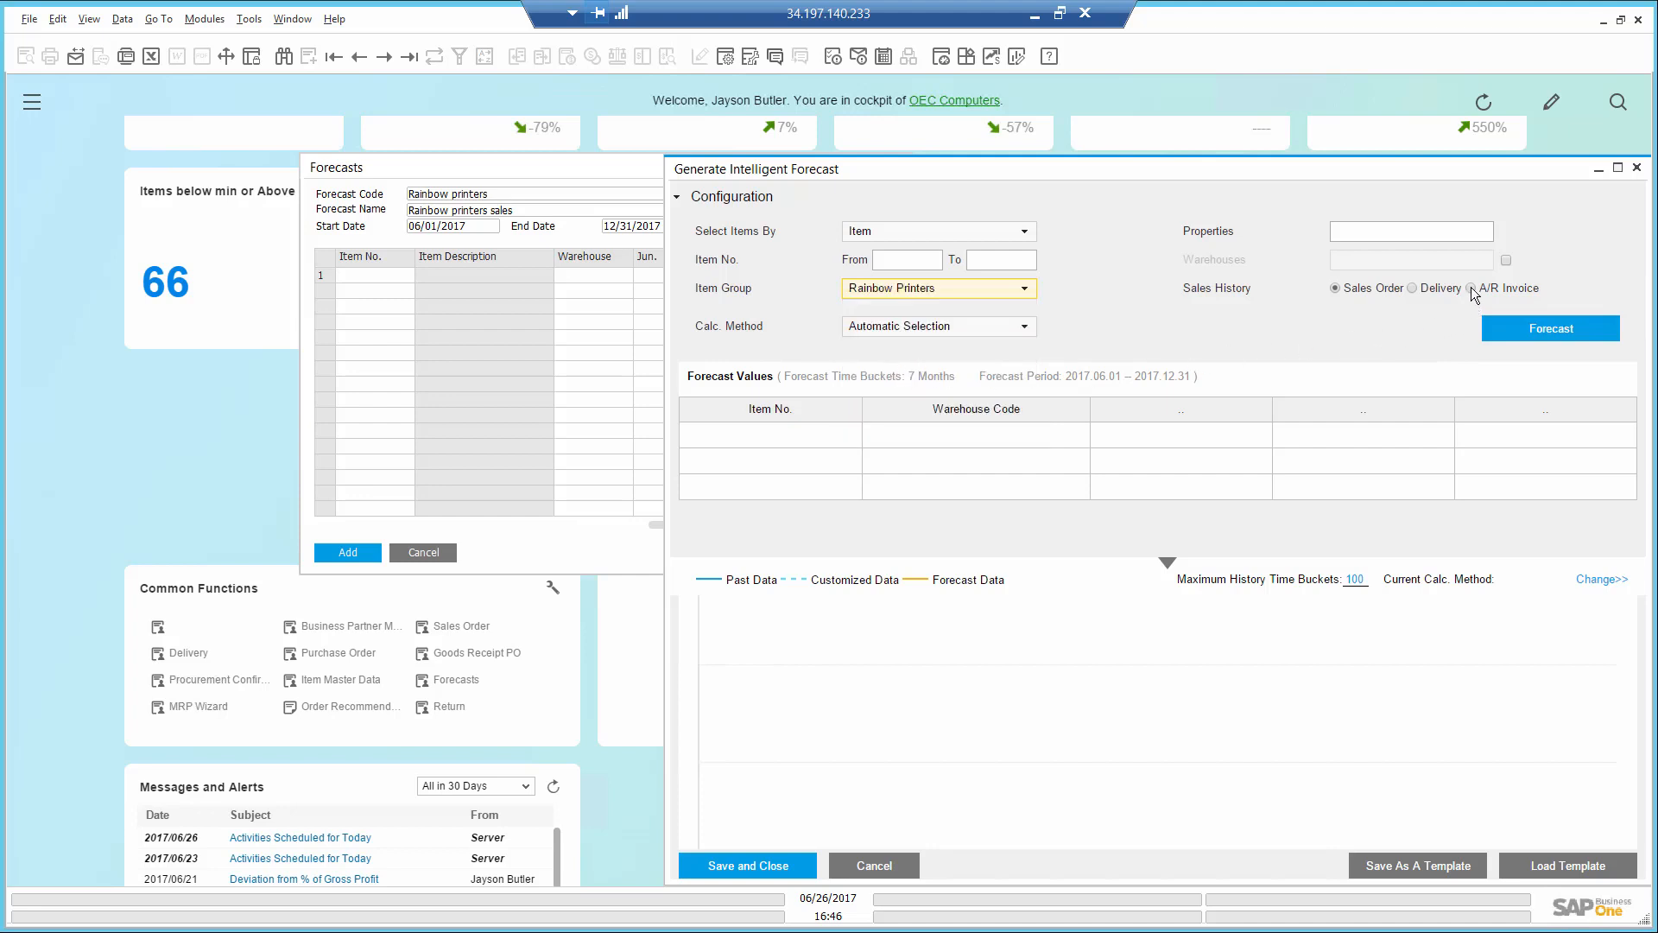
click(1560, 331)
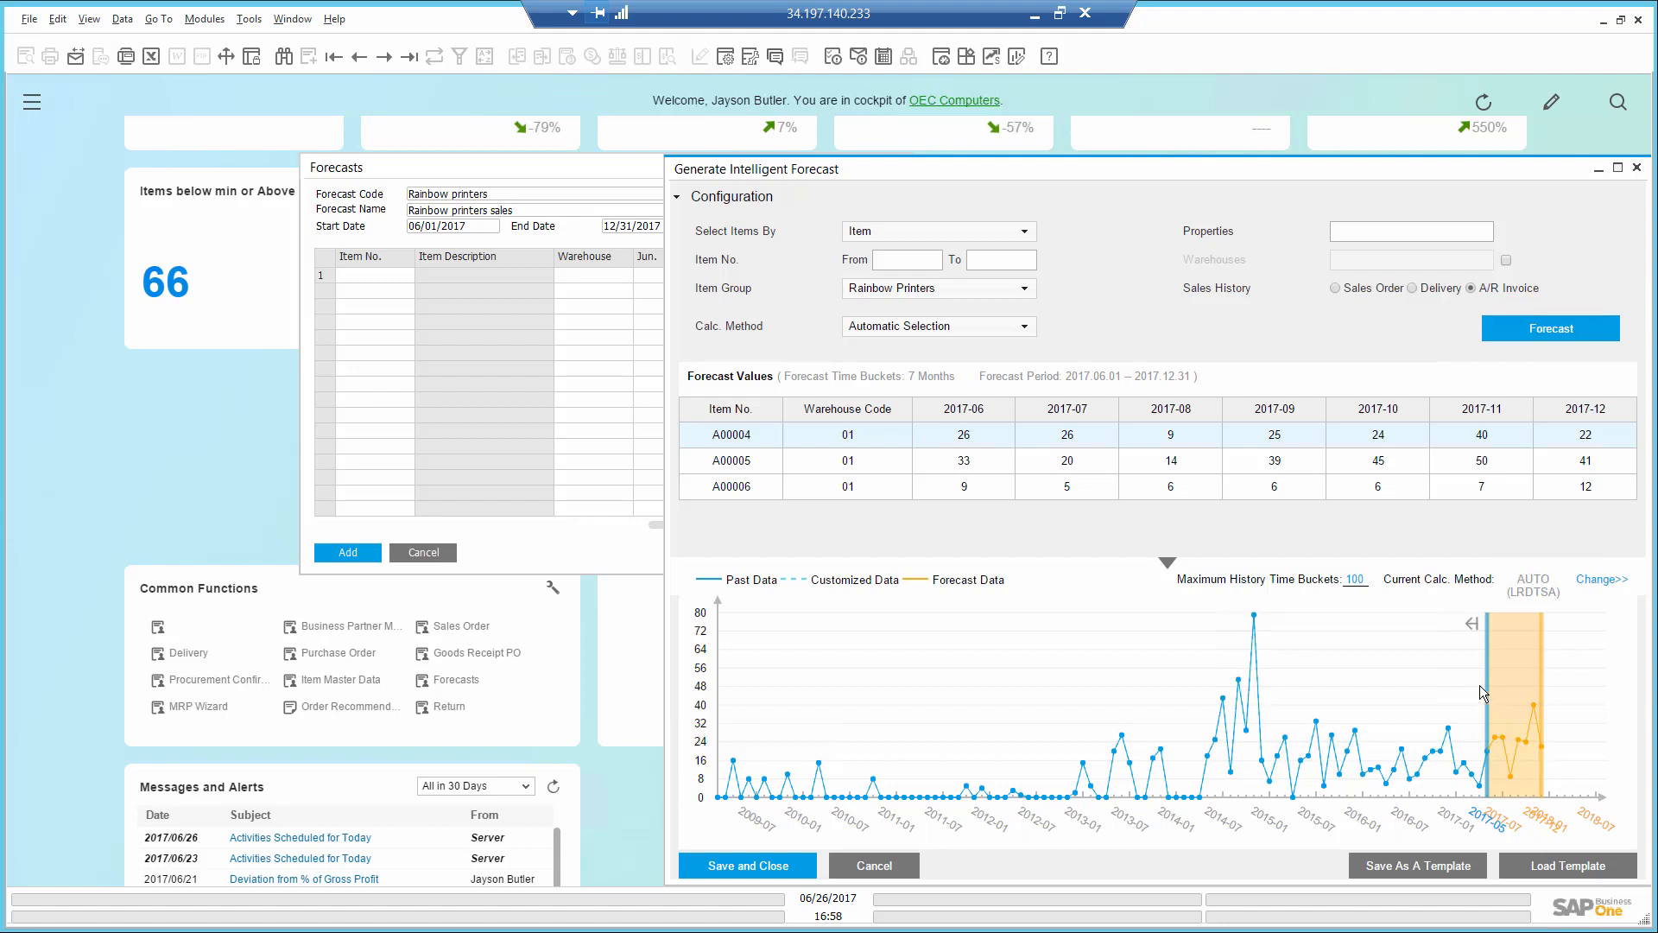
- Limit the maximum history time buckets to 25 and recalculate the forecast
click(1348, 579)
key(BackSpace)
key(BackSpace)
text(25)
click(1551, 328)
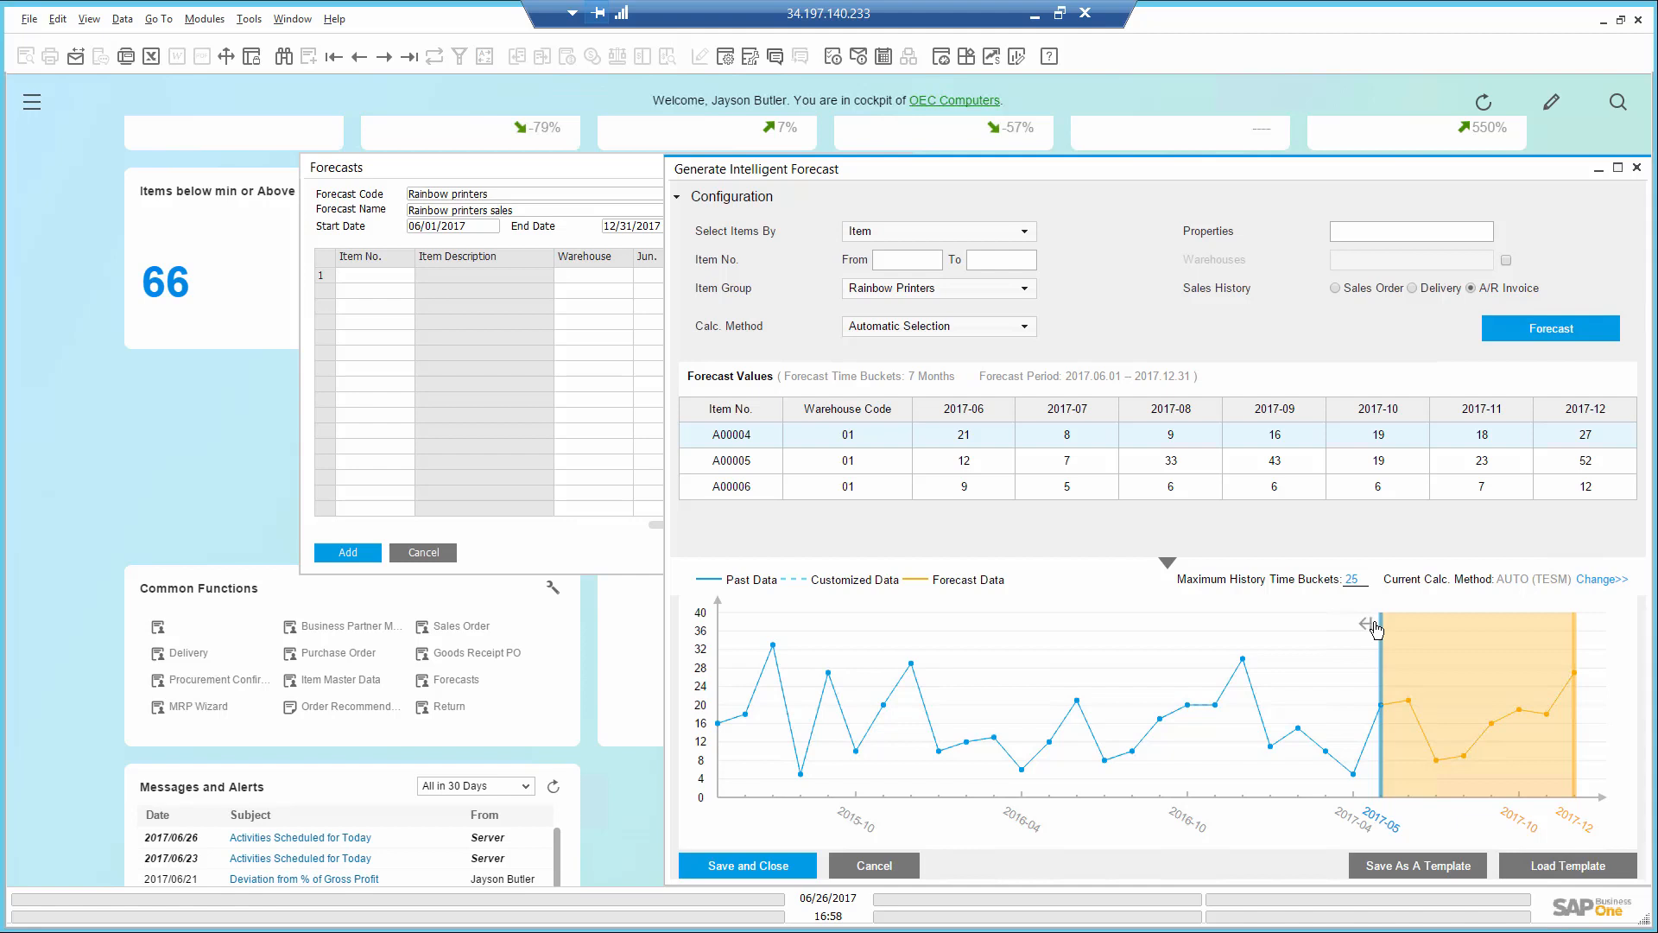
- Move the forecast start on the chart back to 2016-12 to compare it with past data, and return it to 2017-05
mouse_move(1377, 630)
mouse_down()
mouse_move(1273, 643)
mouse_move(1233, 691)
mouse_move(1227, 738)
mouse_up()
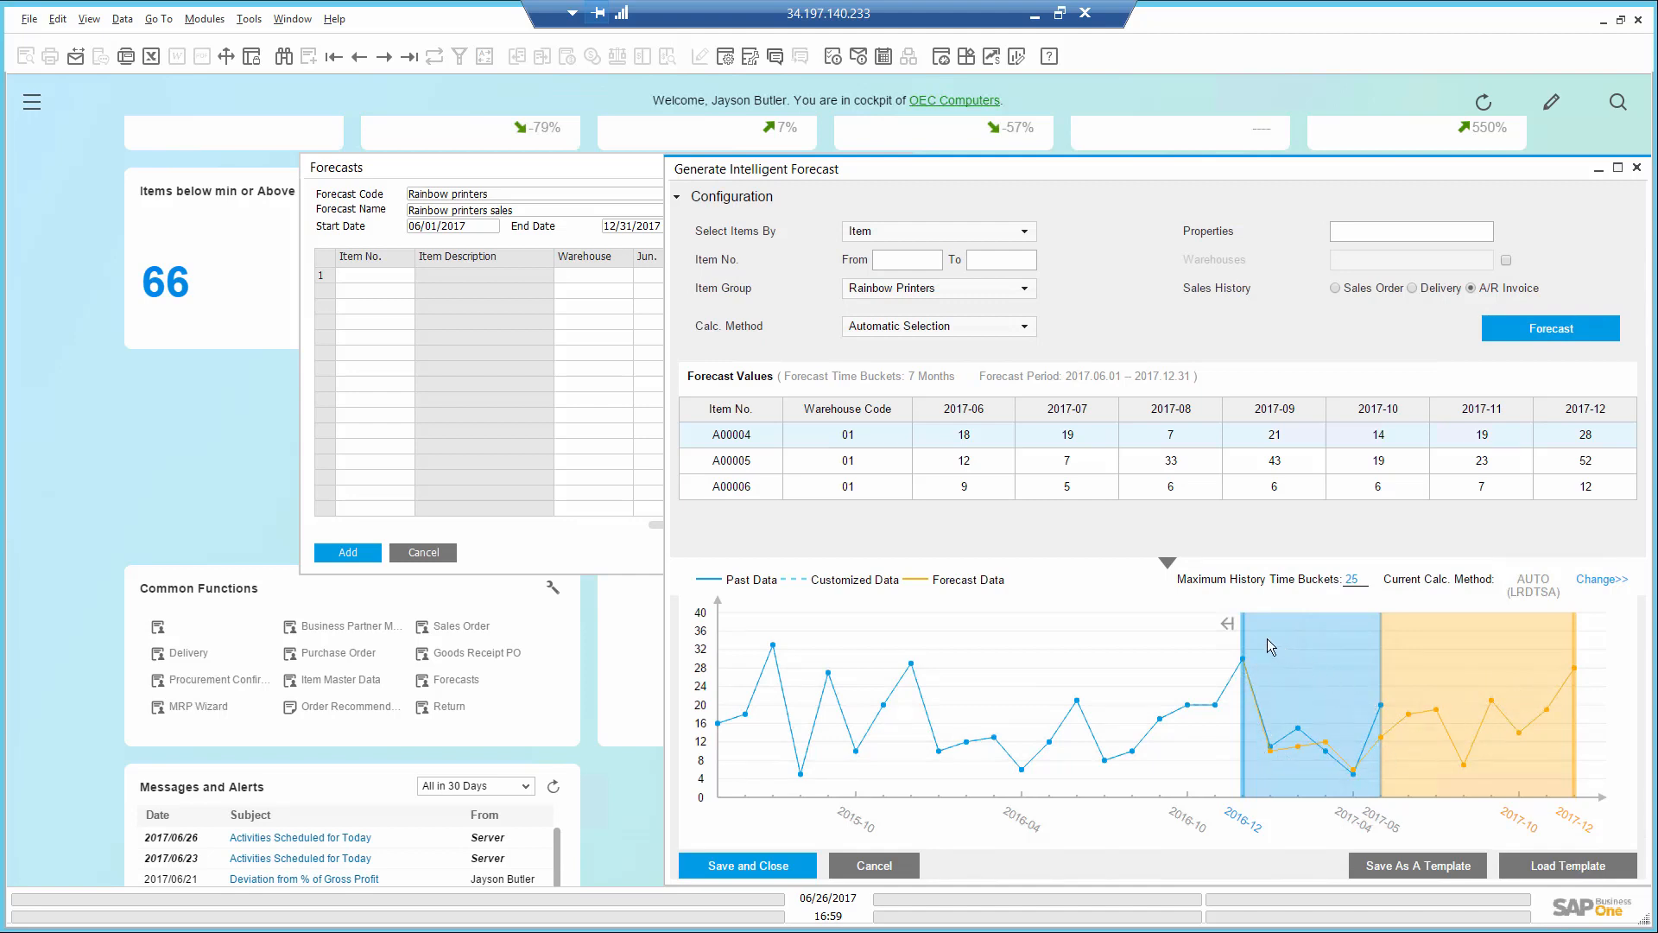
drag(1241, 623, 1379, 634)
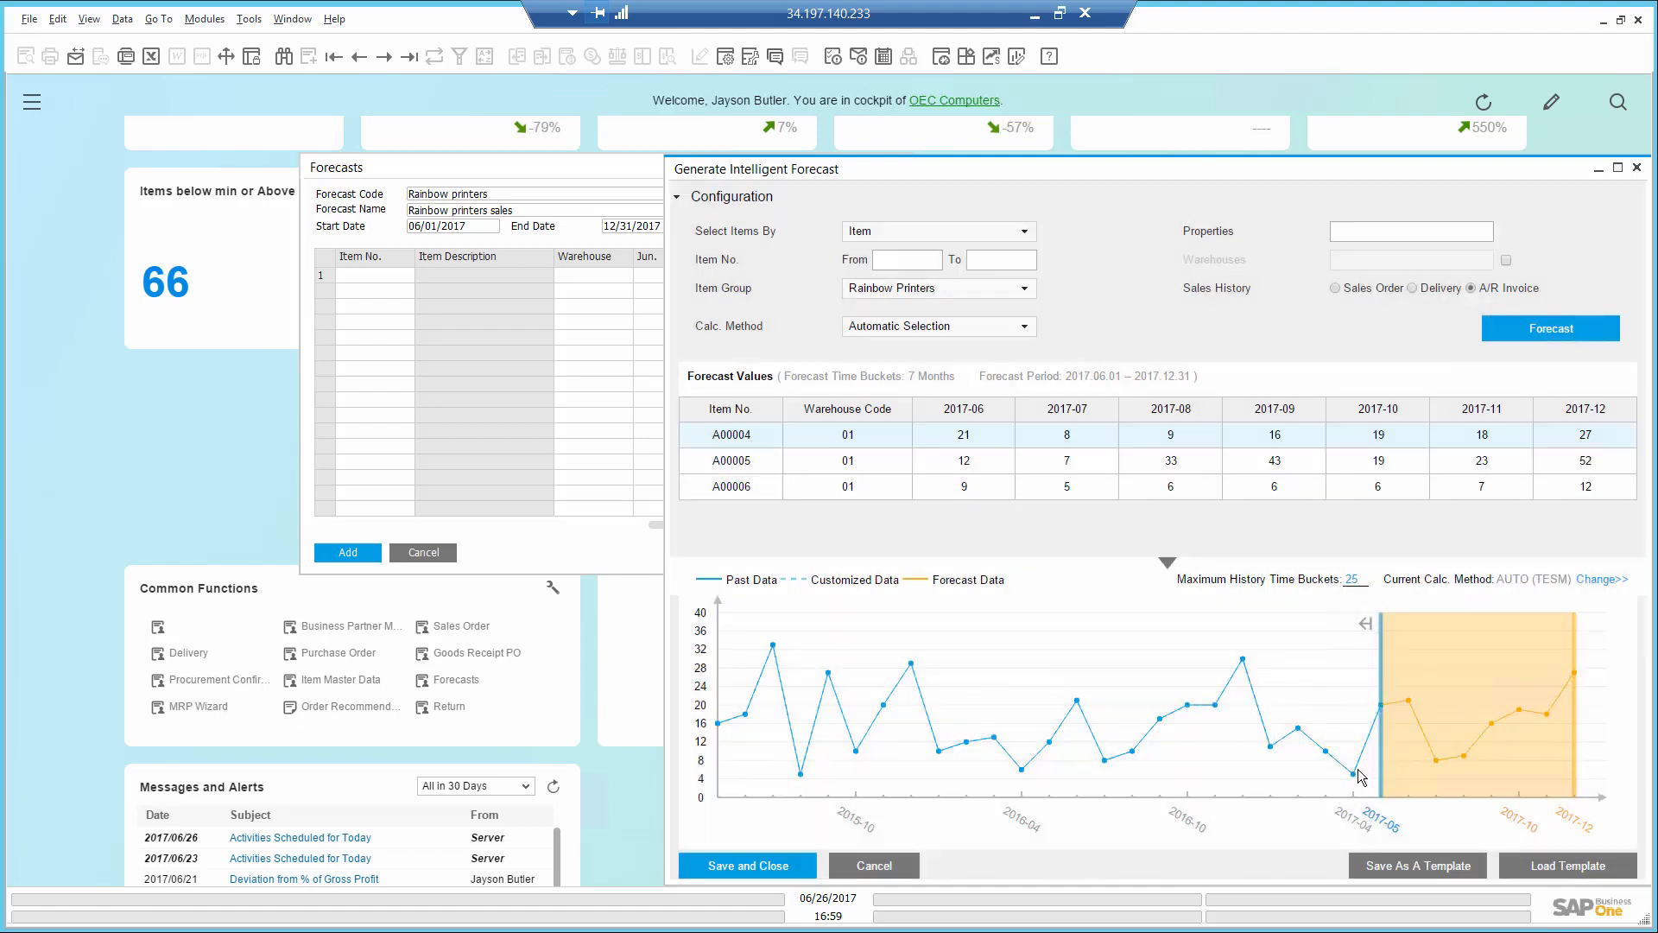
- Raise item A00004's 2017-04 sales quantity on the chart to about 12, and view the charts of the other forecast items
mouse_move(1354, 775)
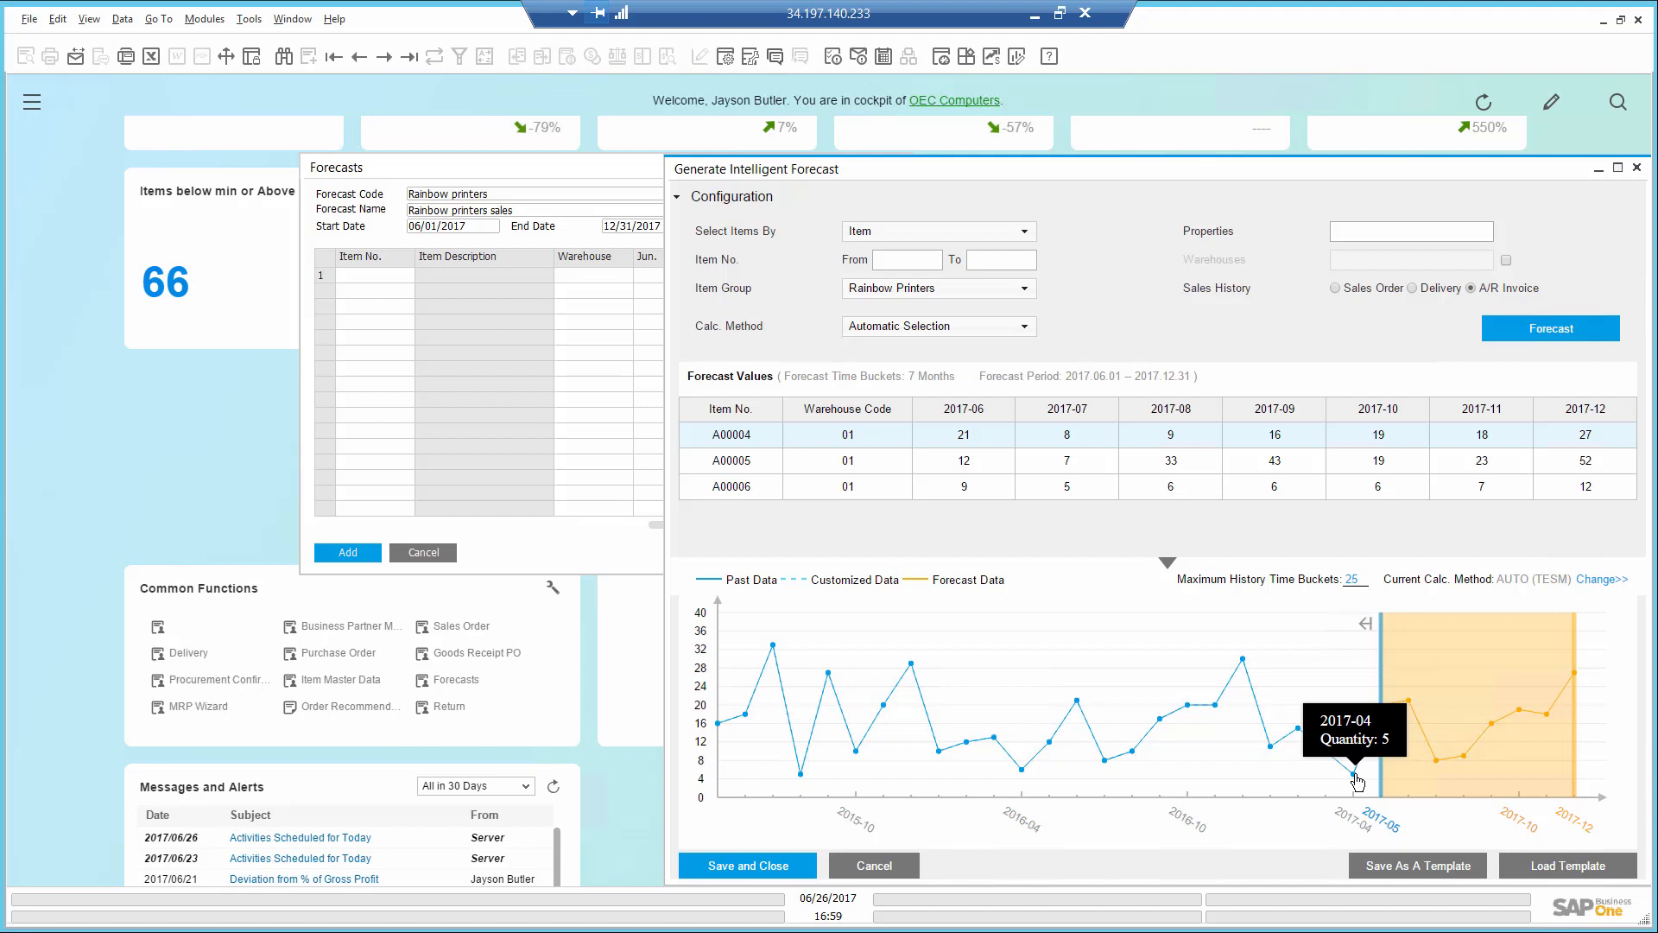
drag(1357, 781, 1355, 751)
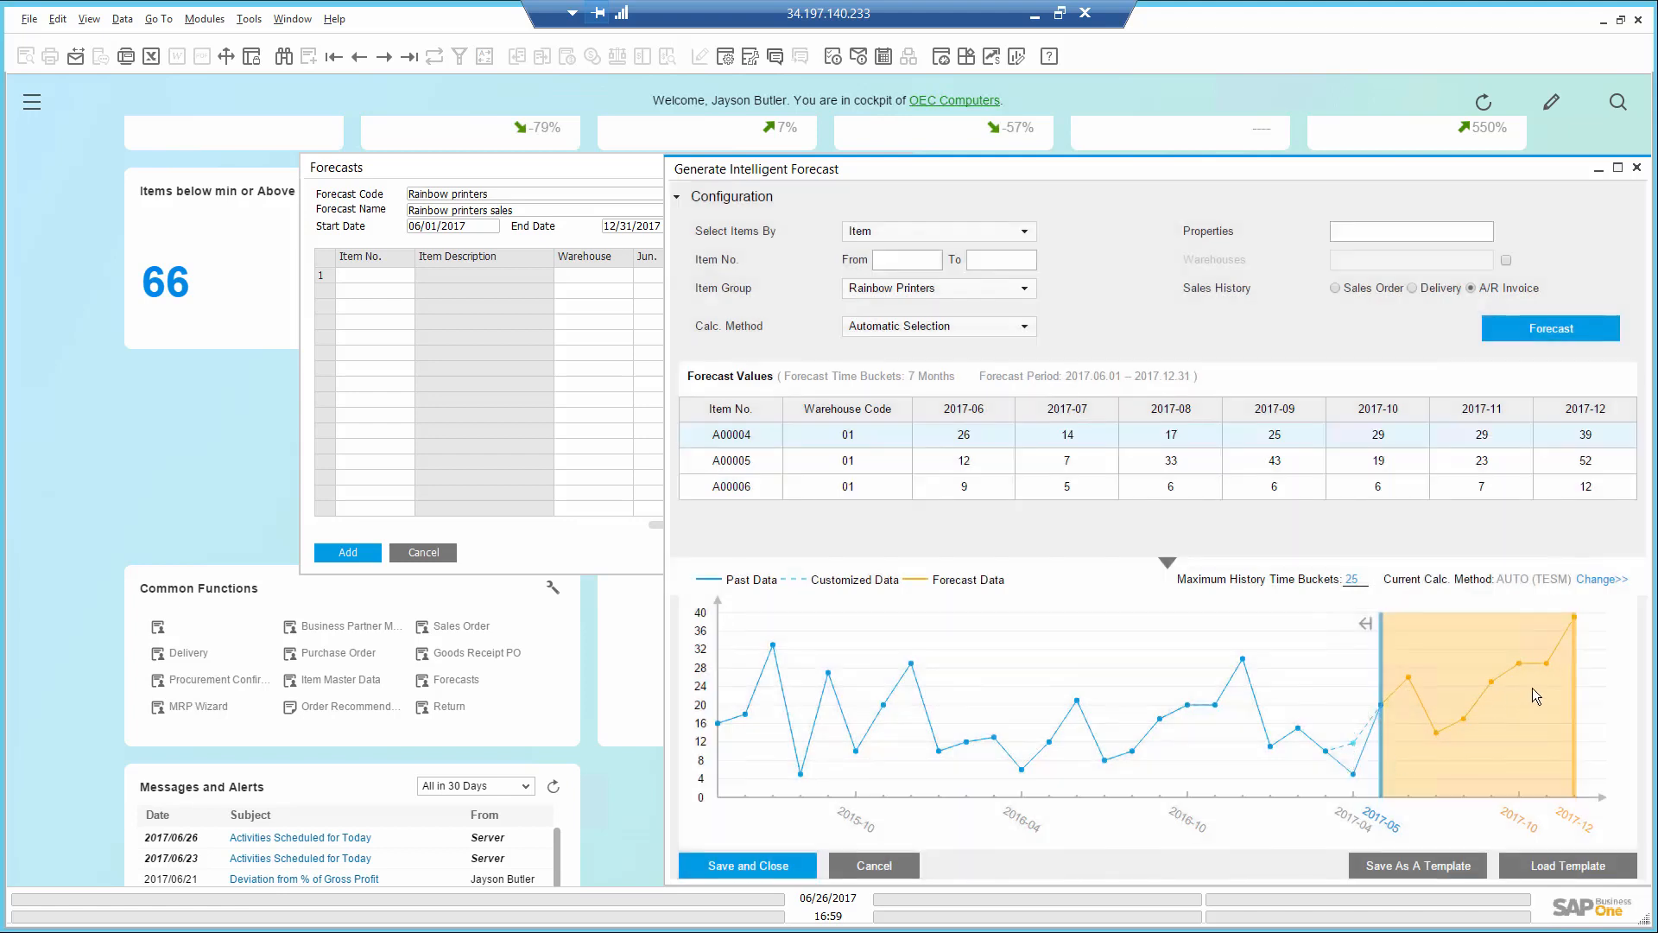
click(851, 461)
click(850, 486)
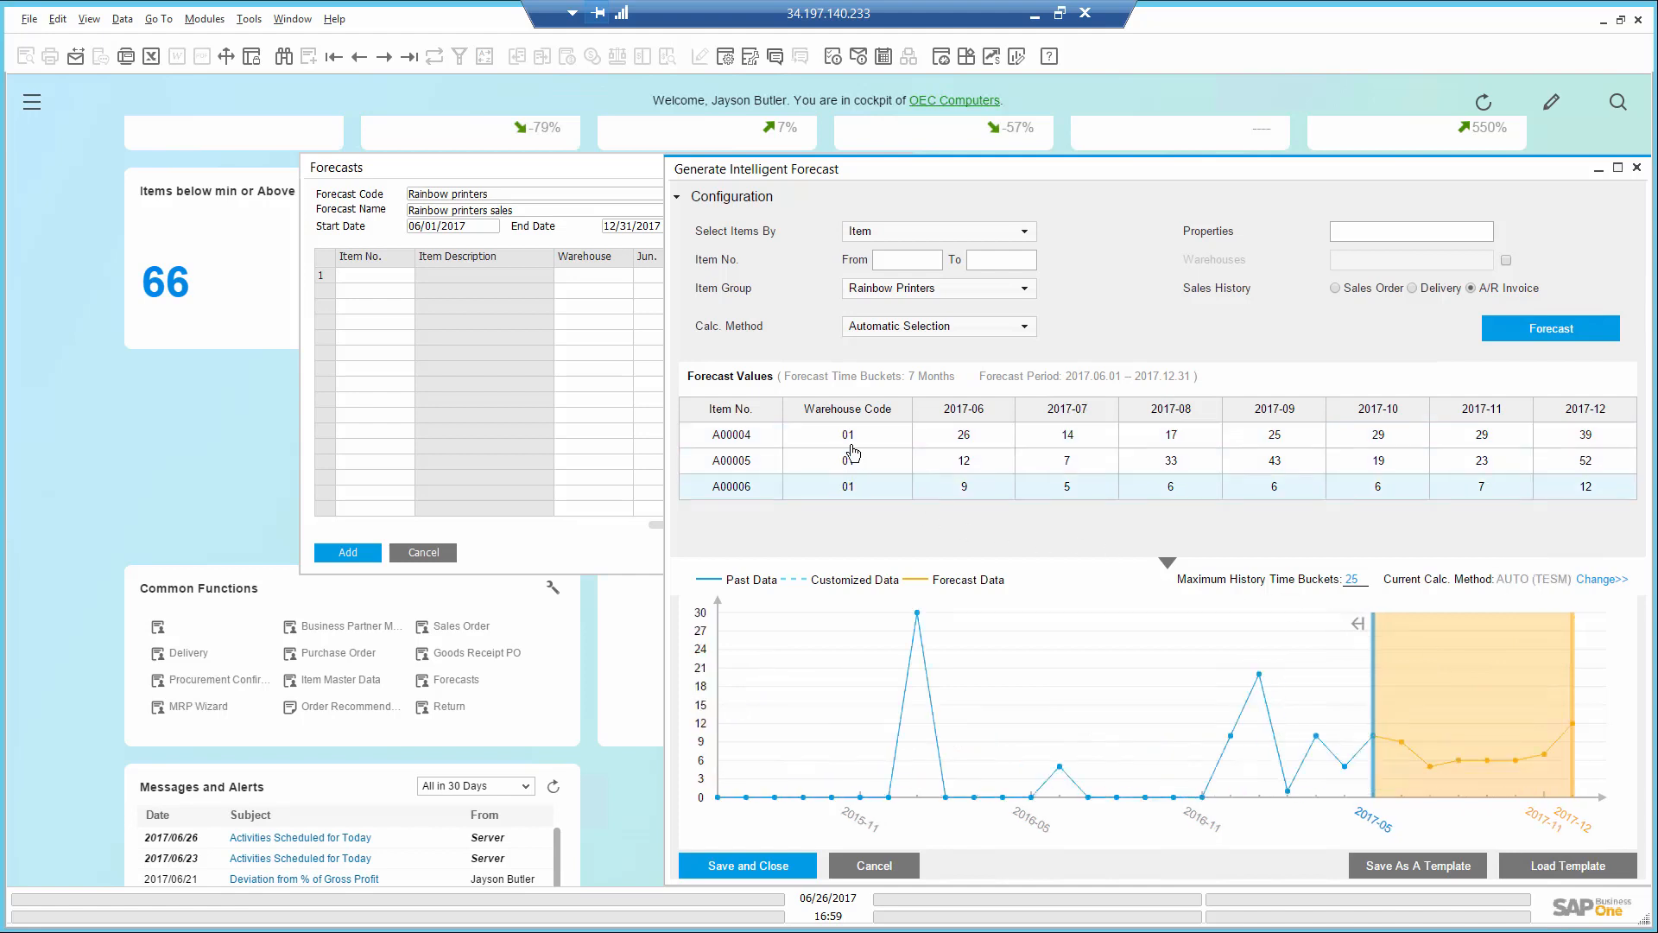
click(850, 439)
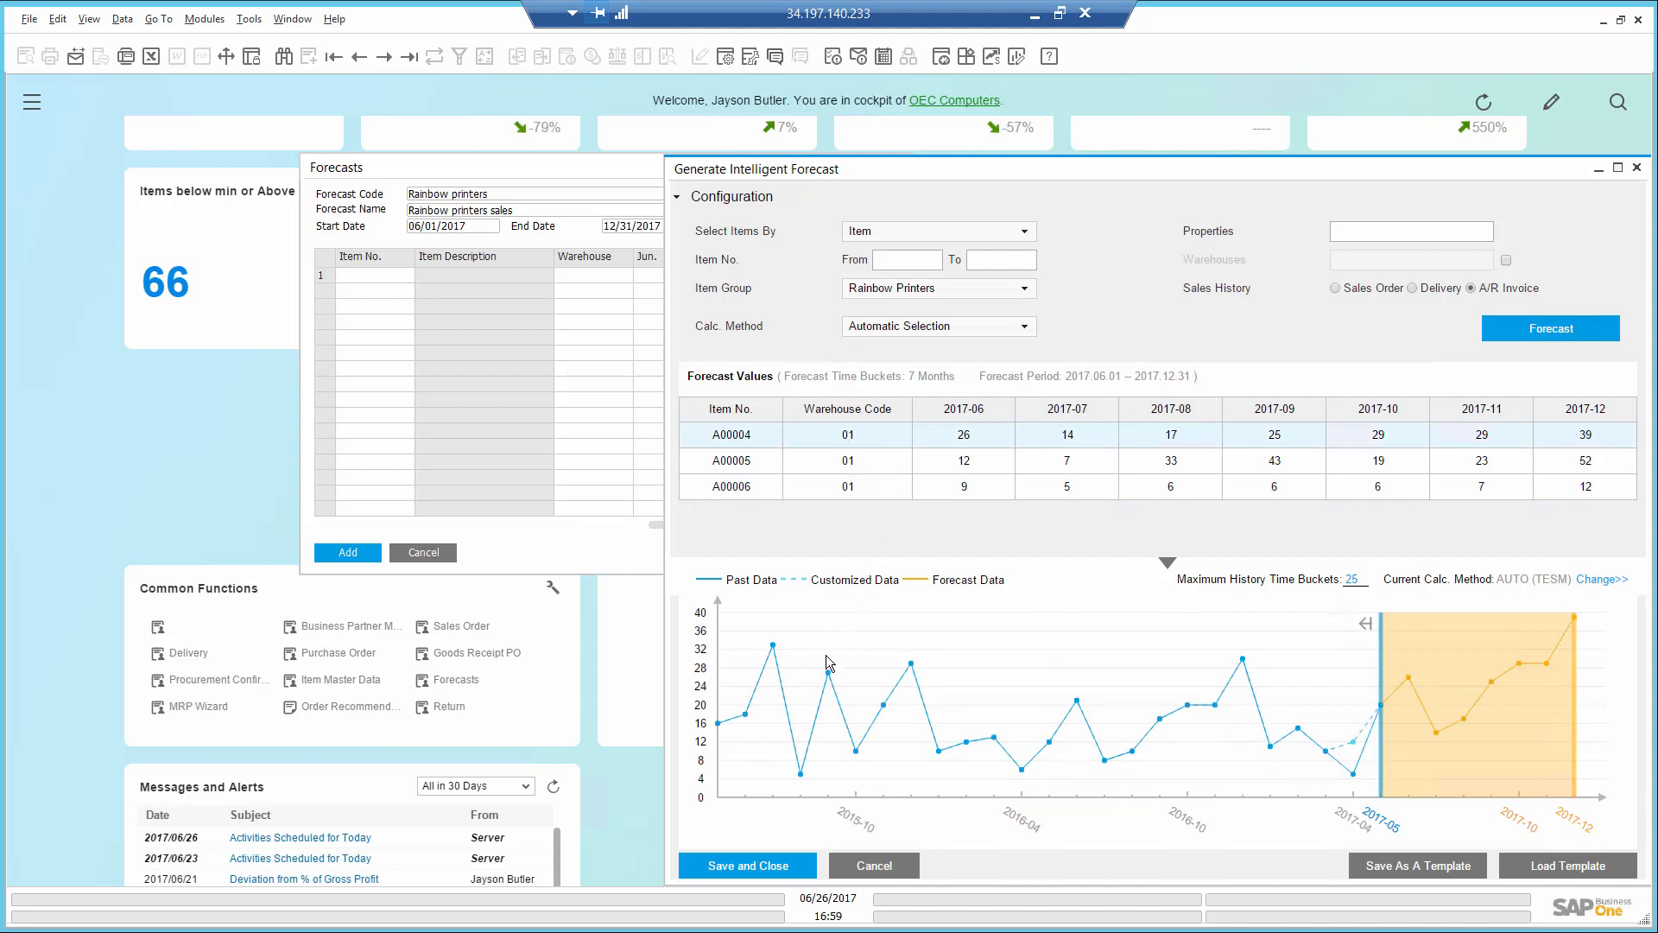
- Save the intelligent forecast values into the Rainbow printers forecast, add the forecast, and close its window
click(763, 866)
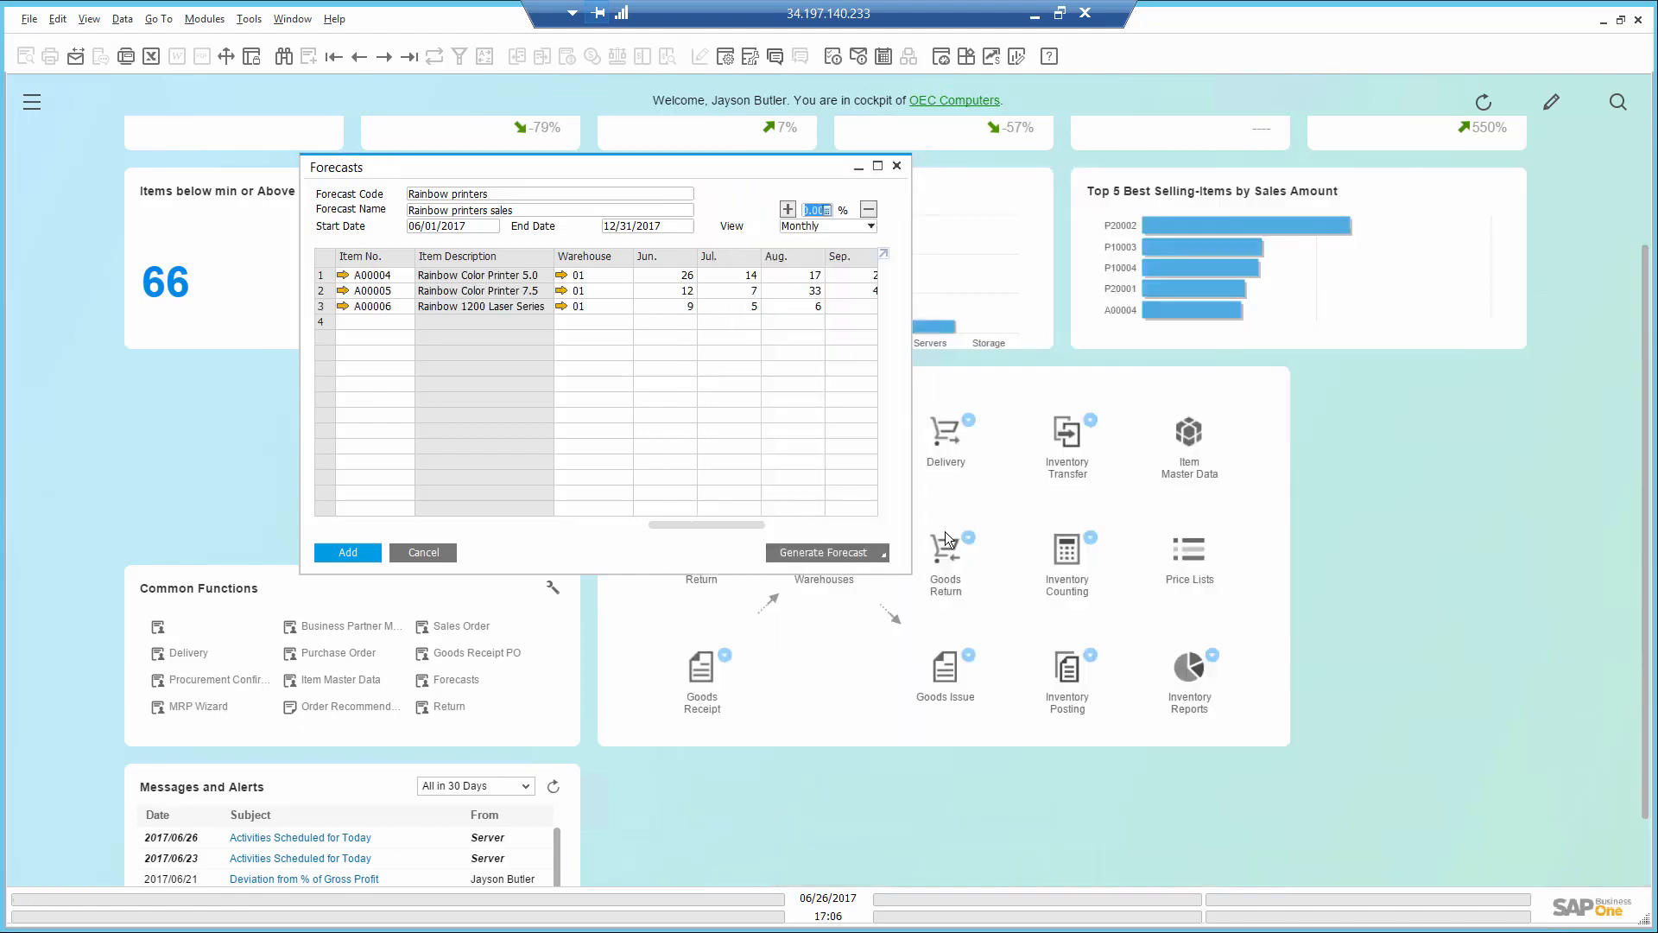
click(661, 277)
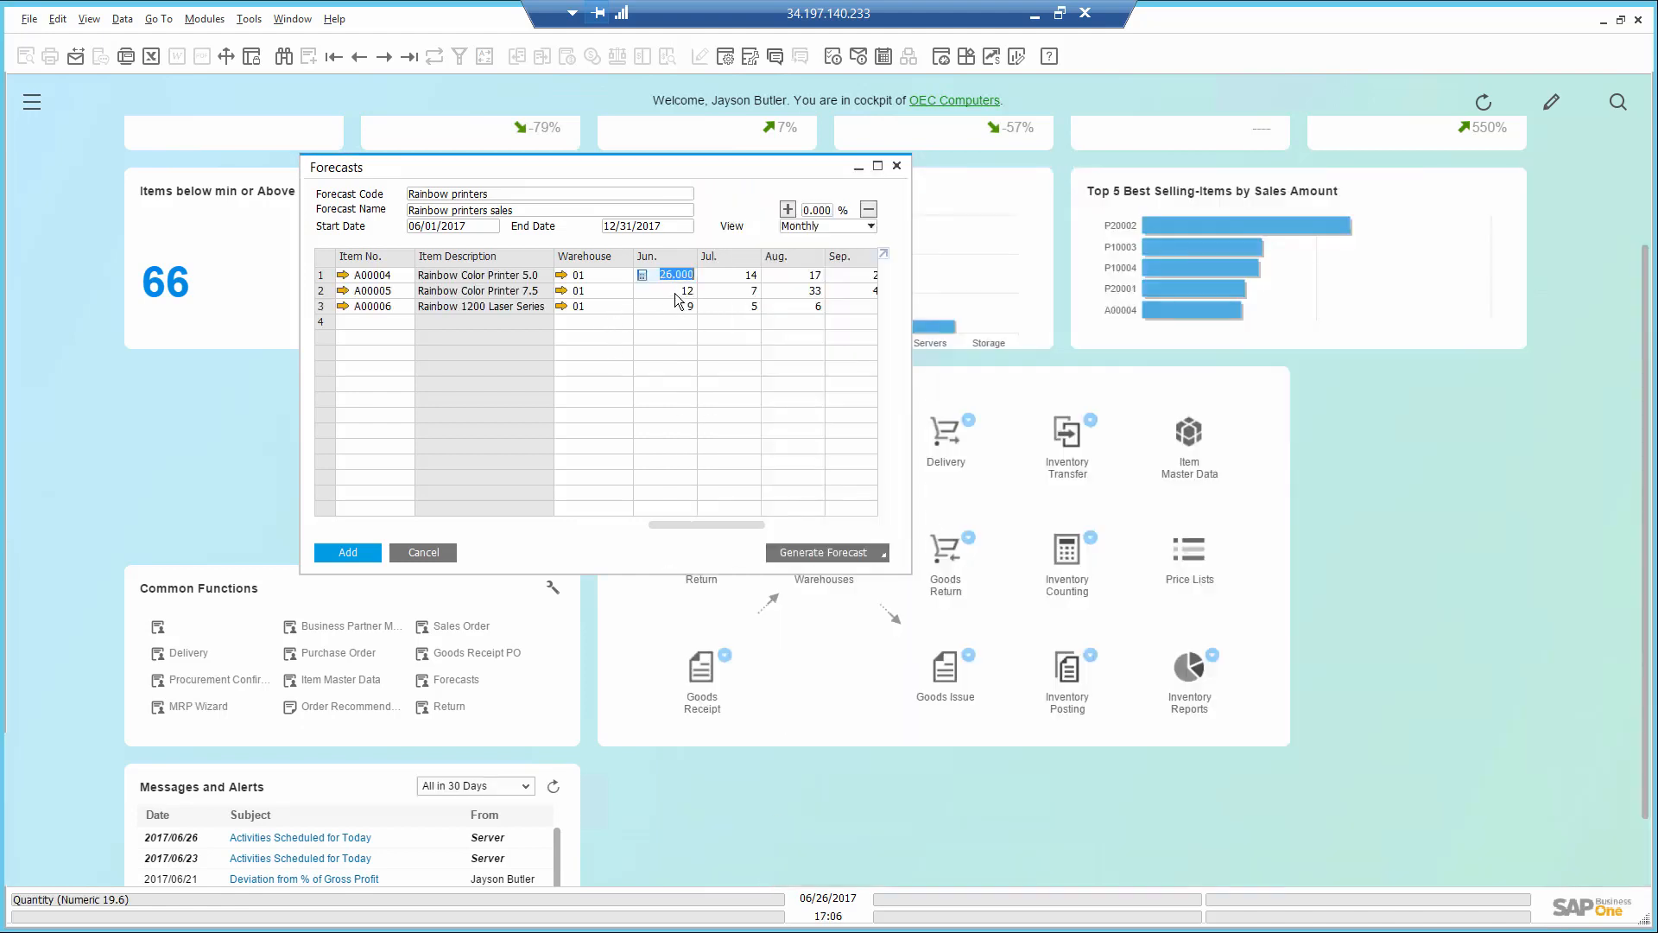
click(675, 291)
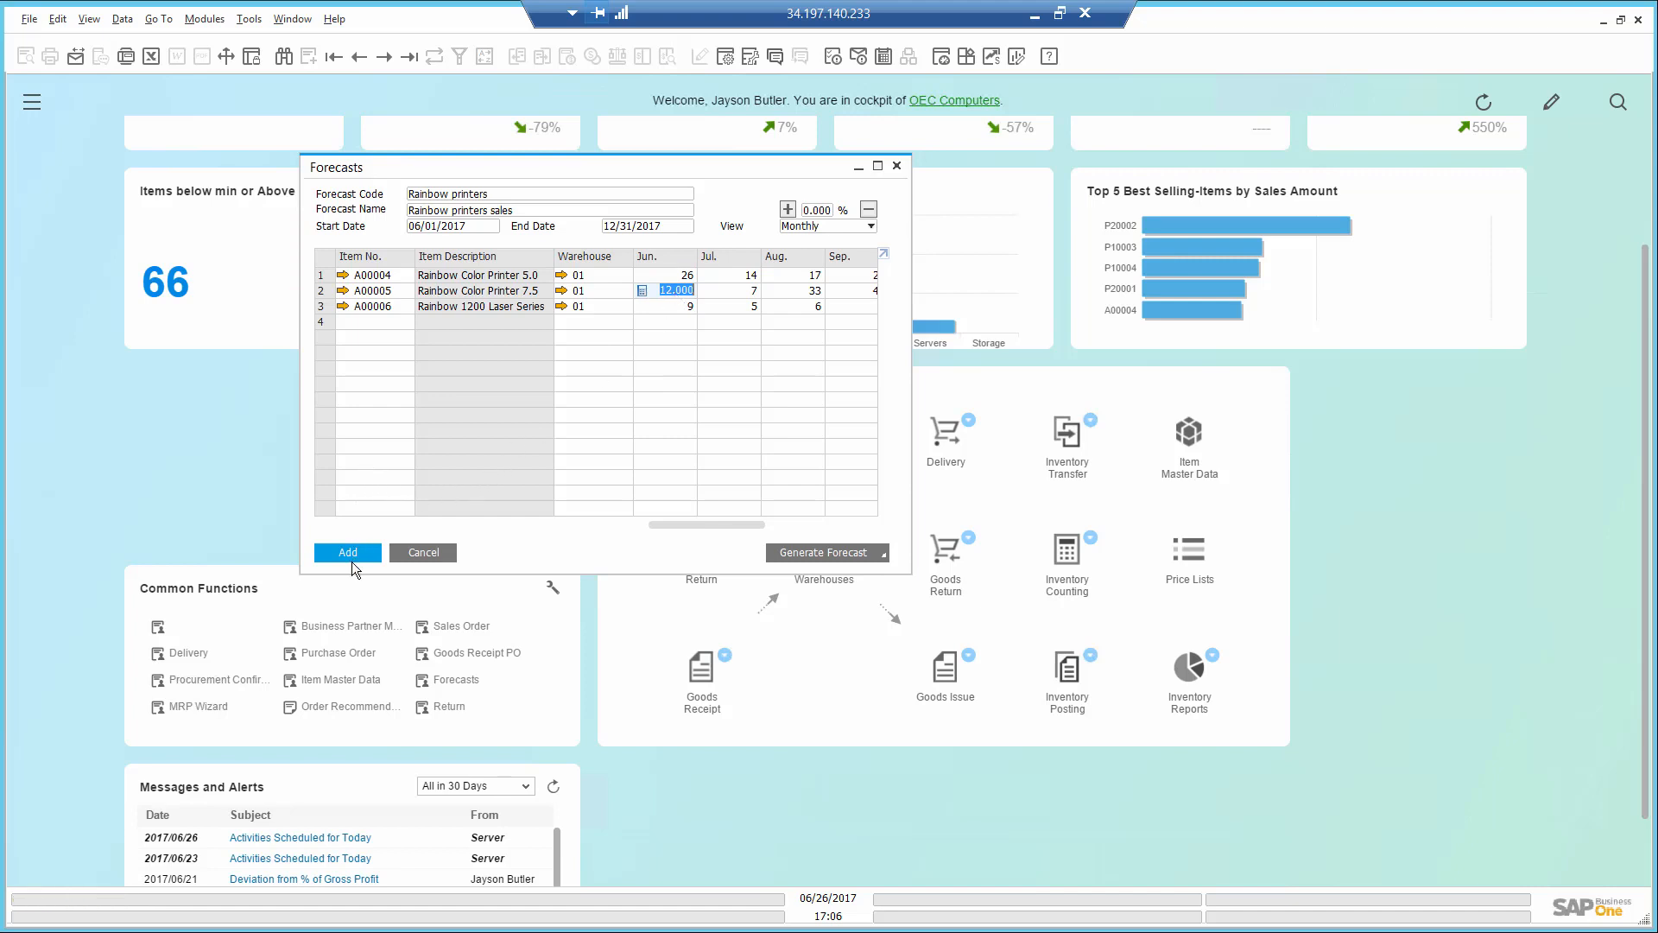
click(349, 553)
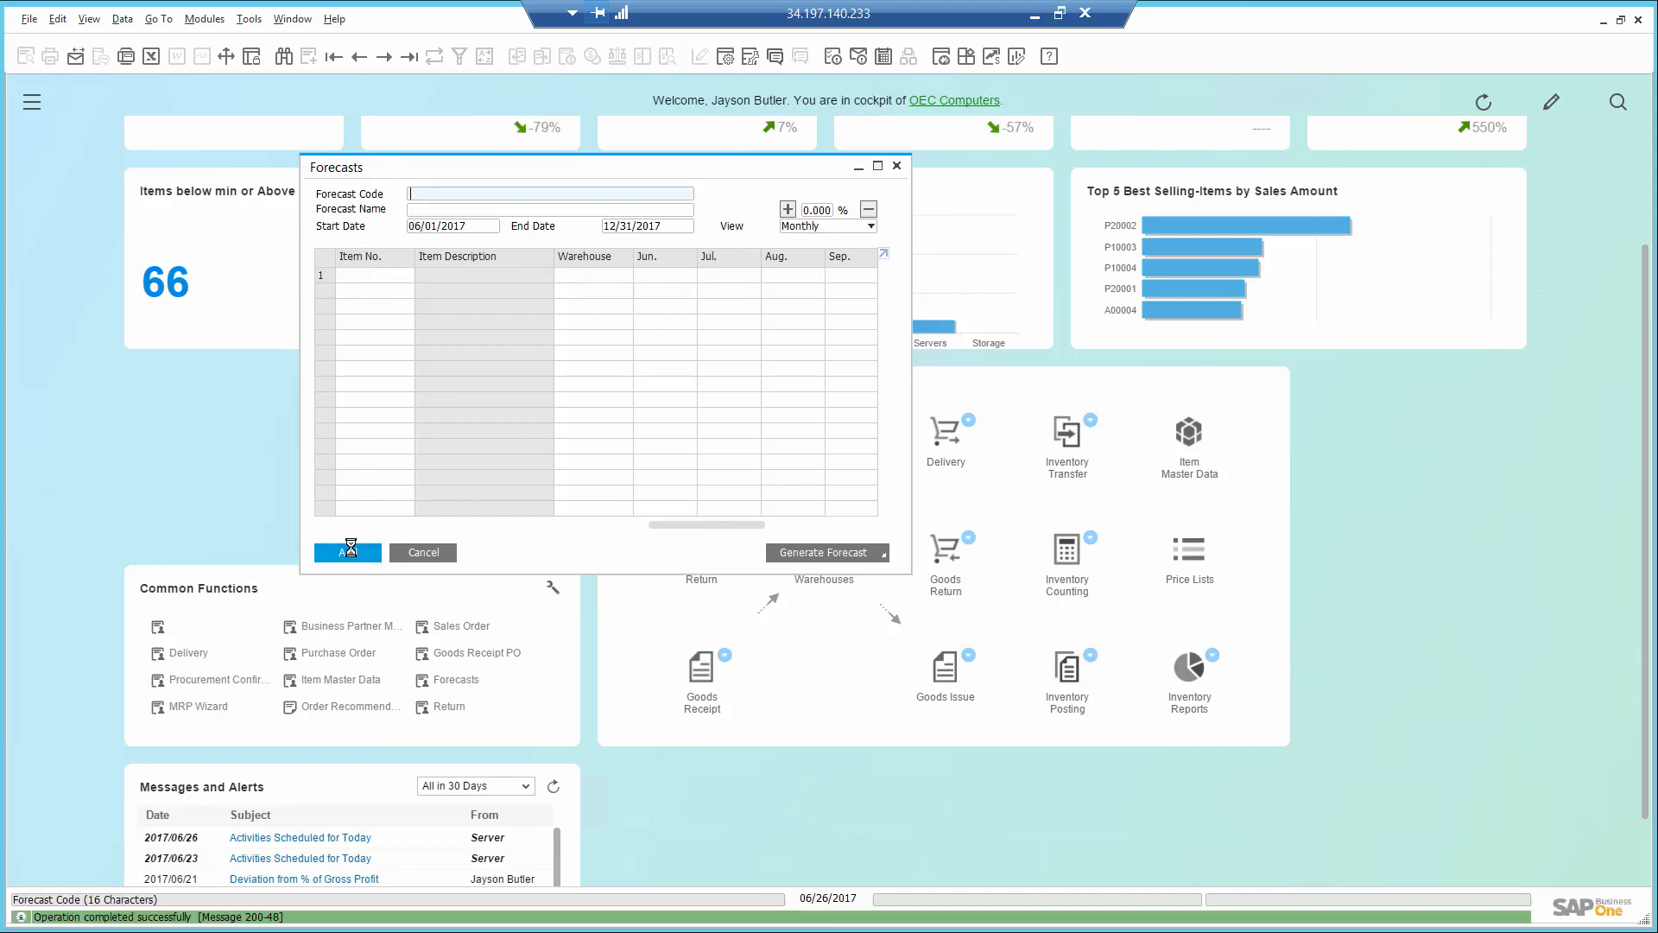
click(411, 553)
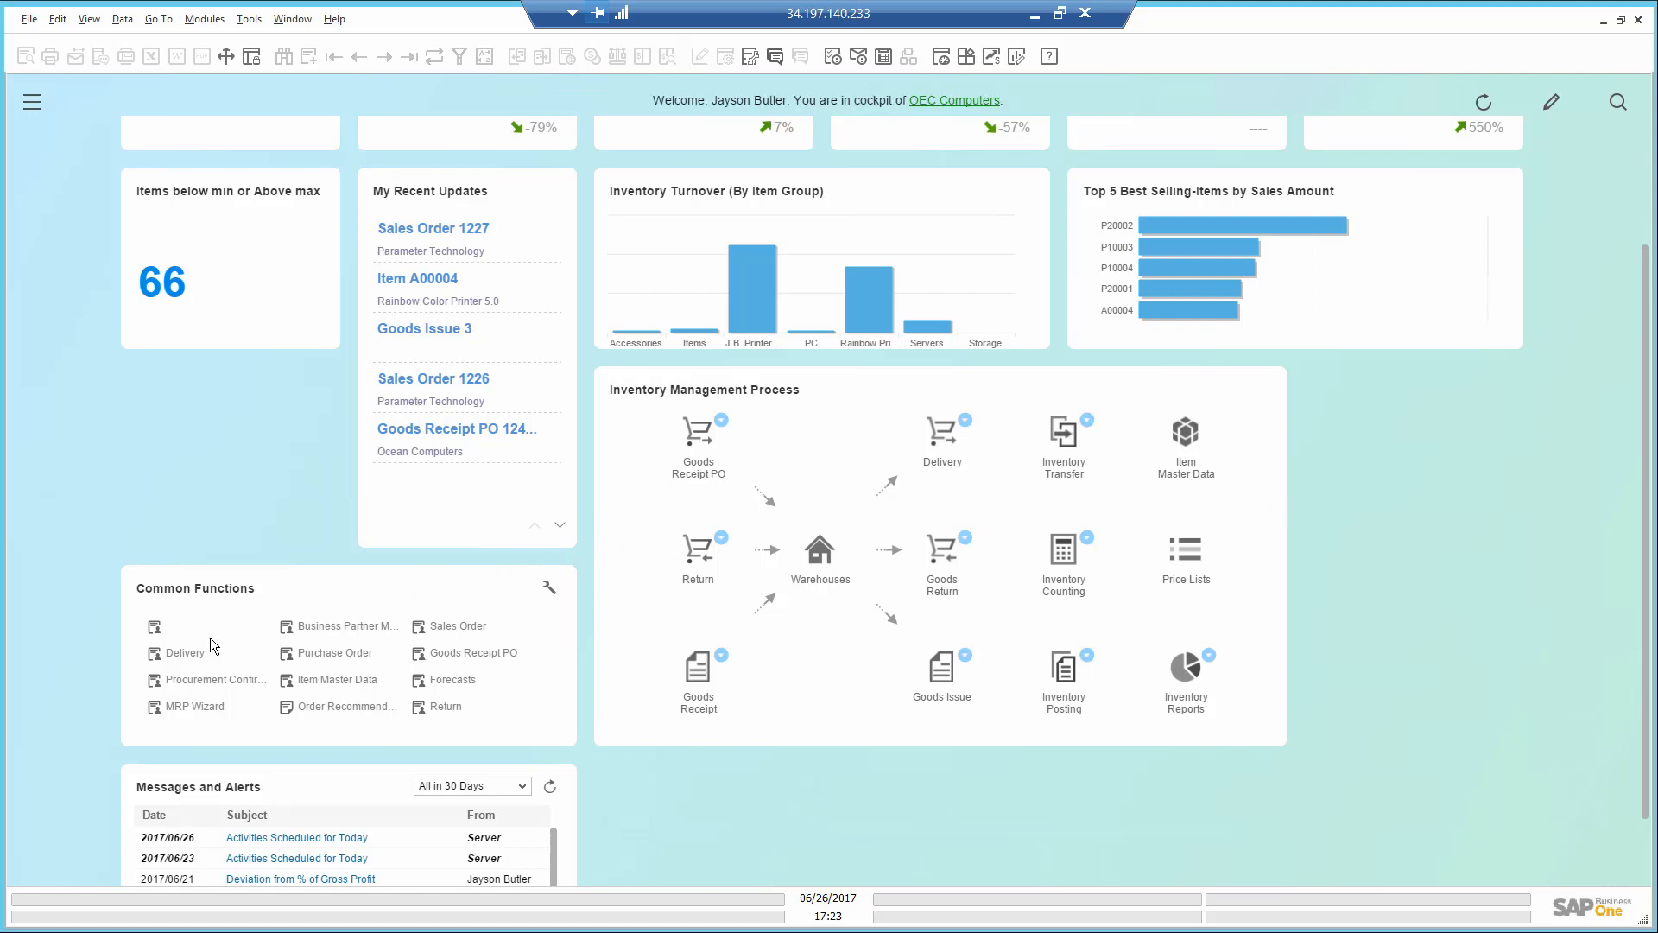
- Start the MRP Wizard with the existing Rainbow Printers scenario and keep its details, items and warehouse settings through to the documents data source
click(196, 706)
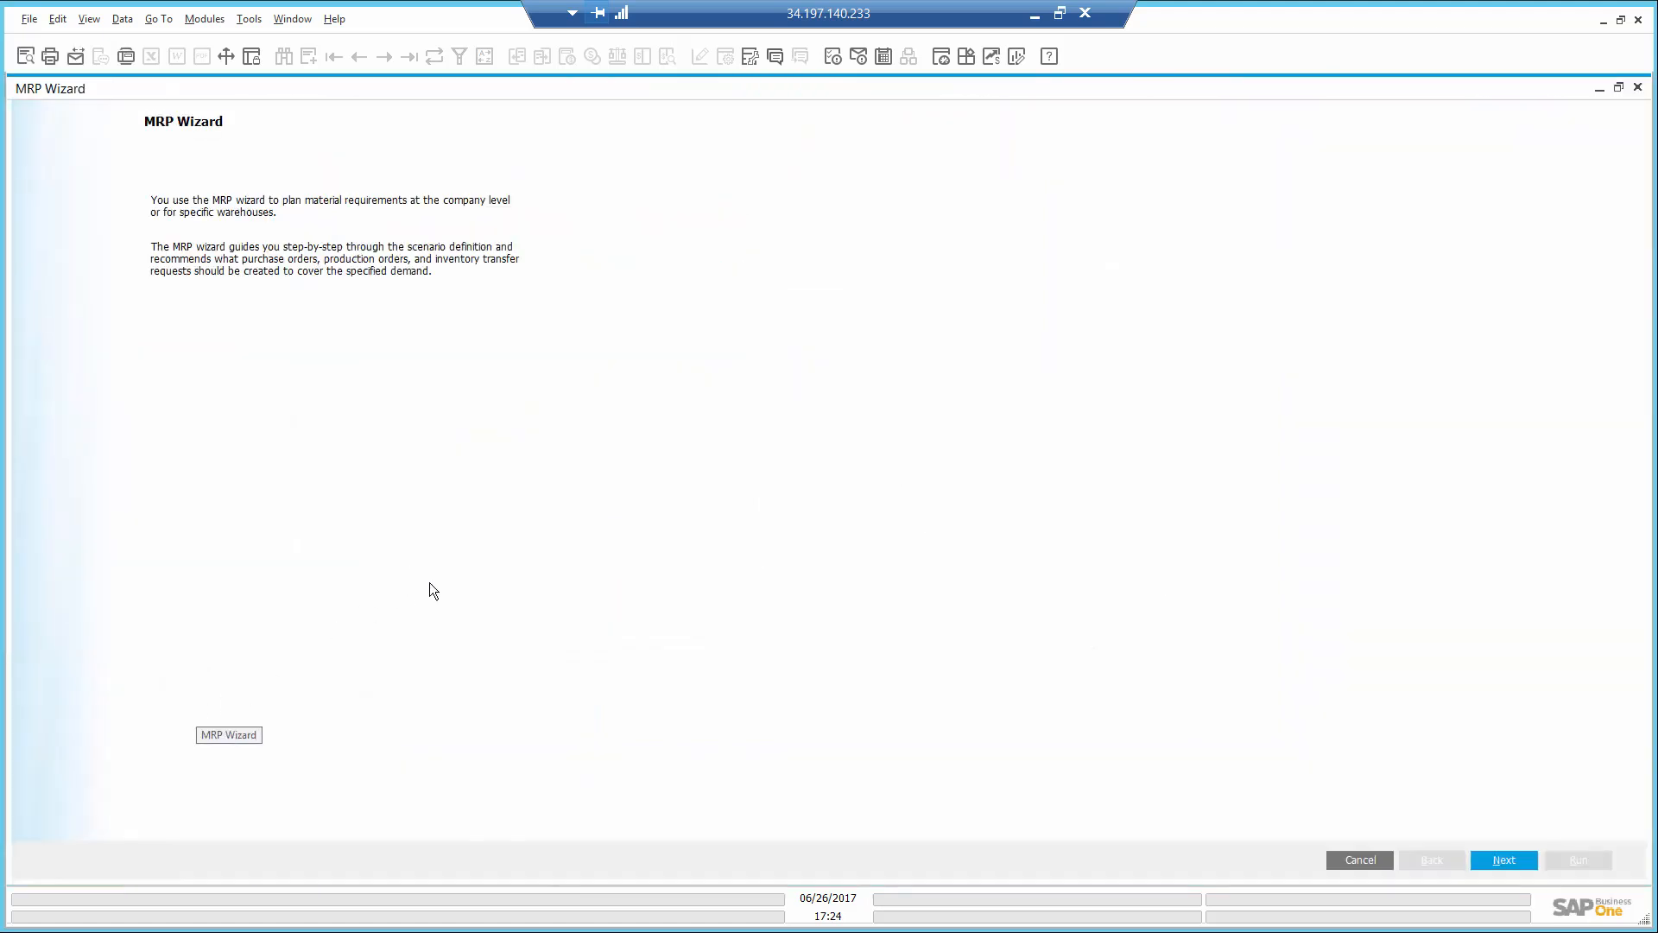
click(1502, 860)
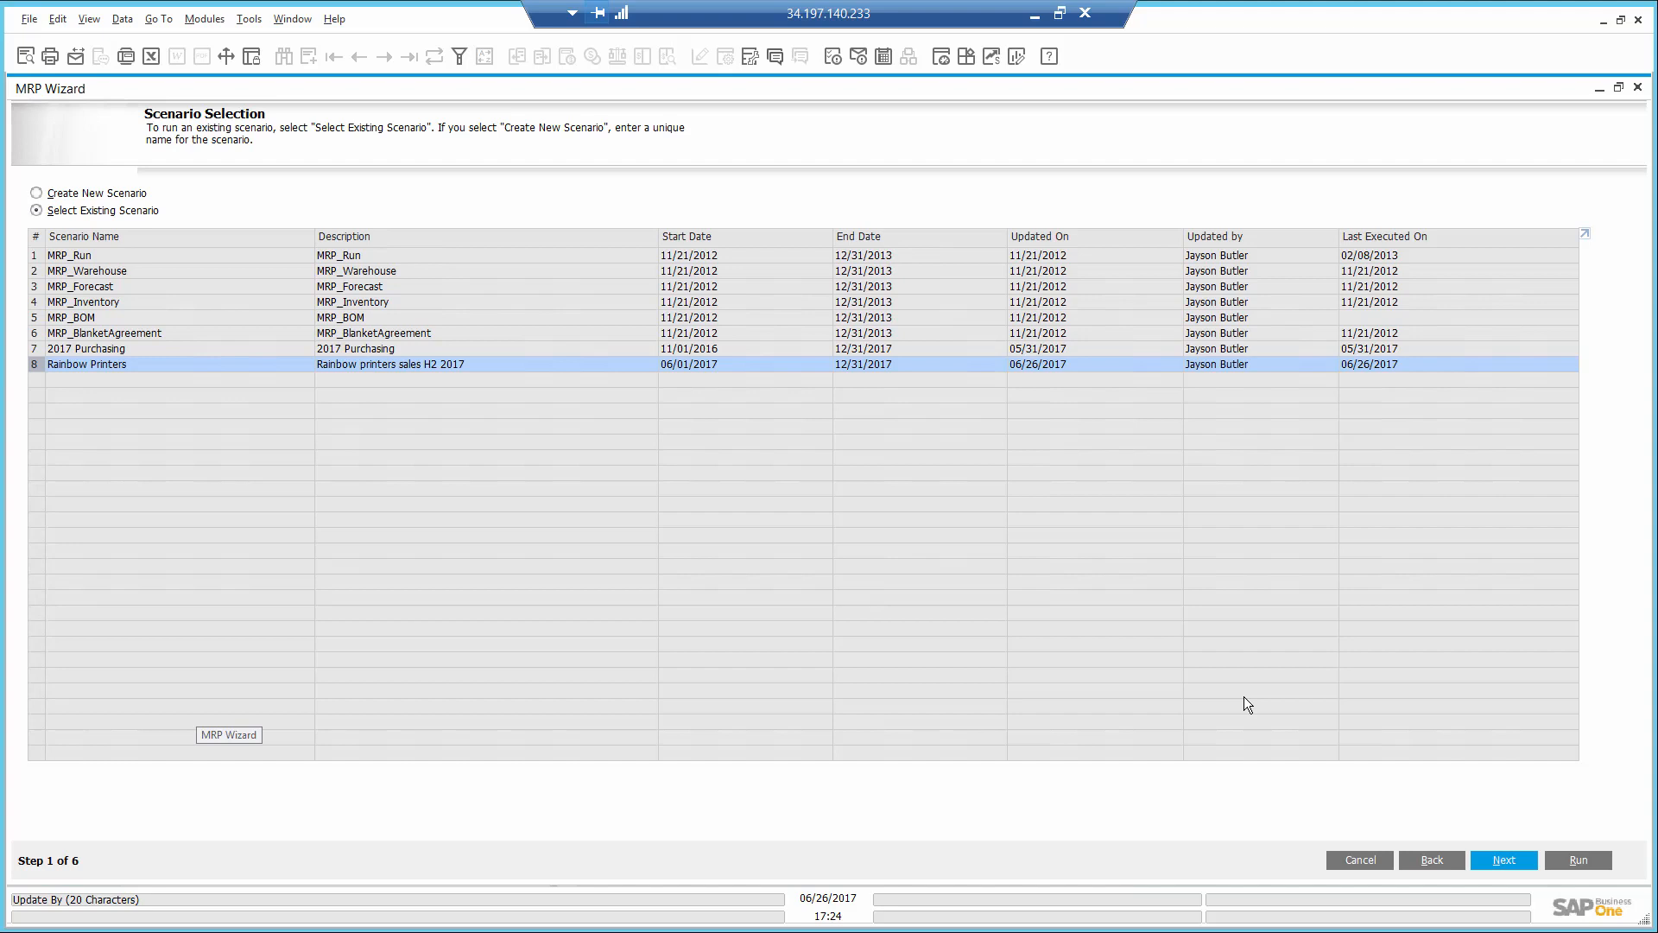
click(1496, 859)
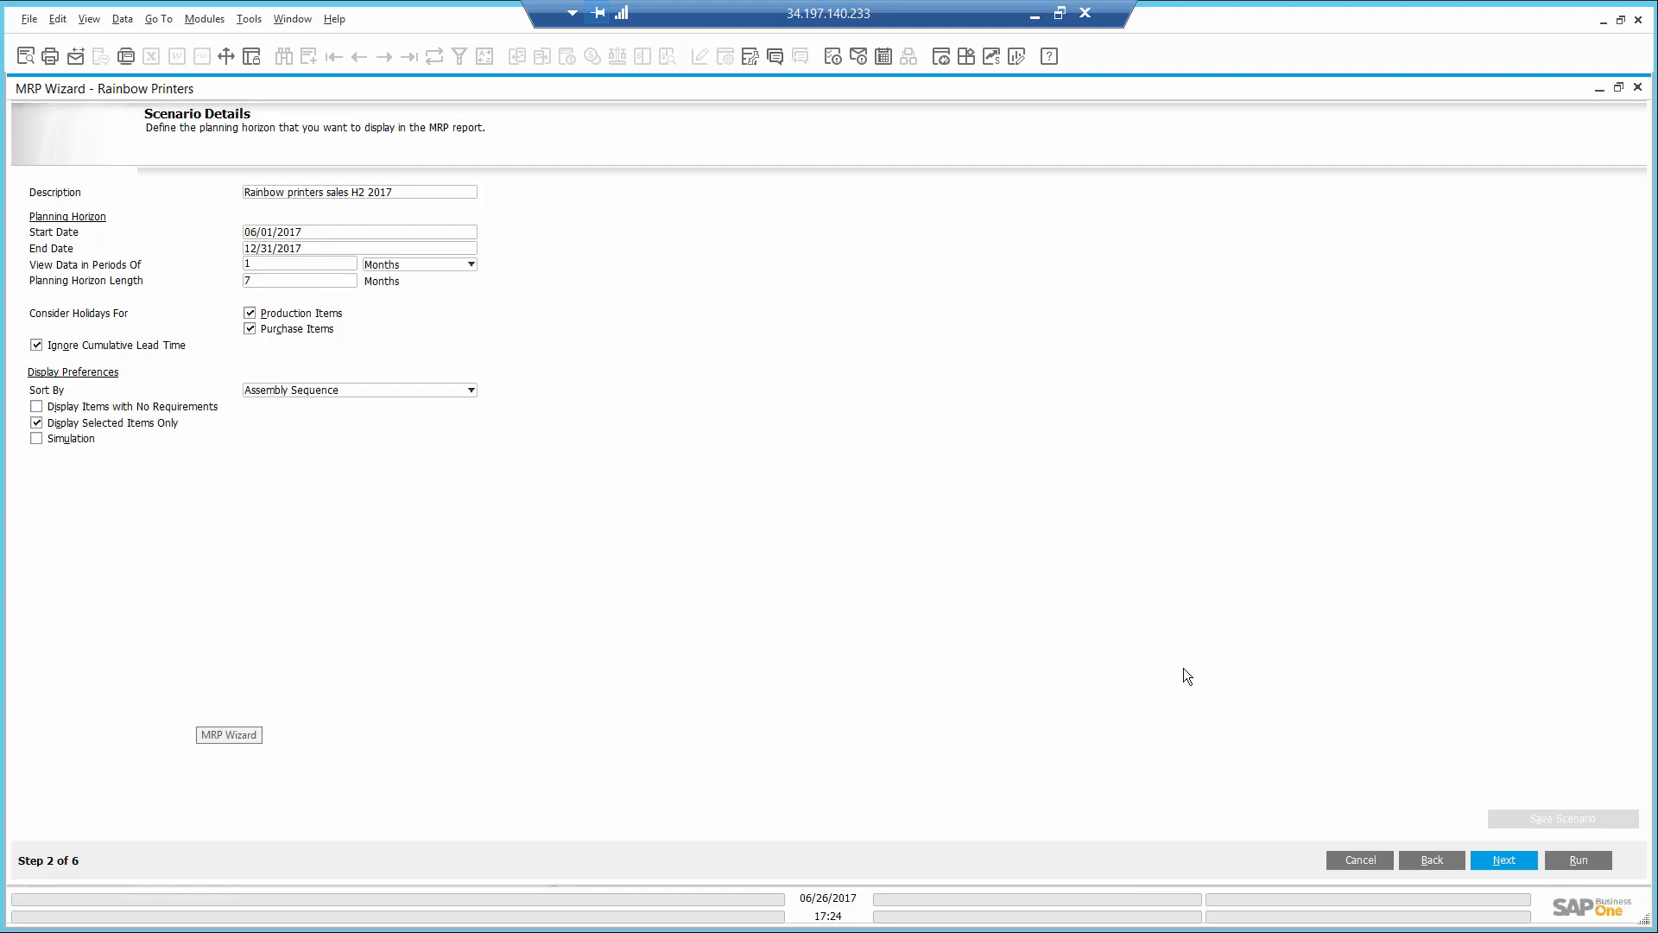
click(1502, 859)
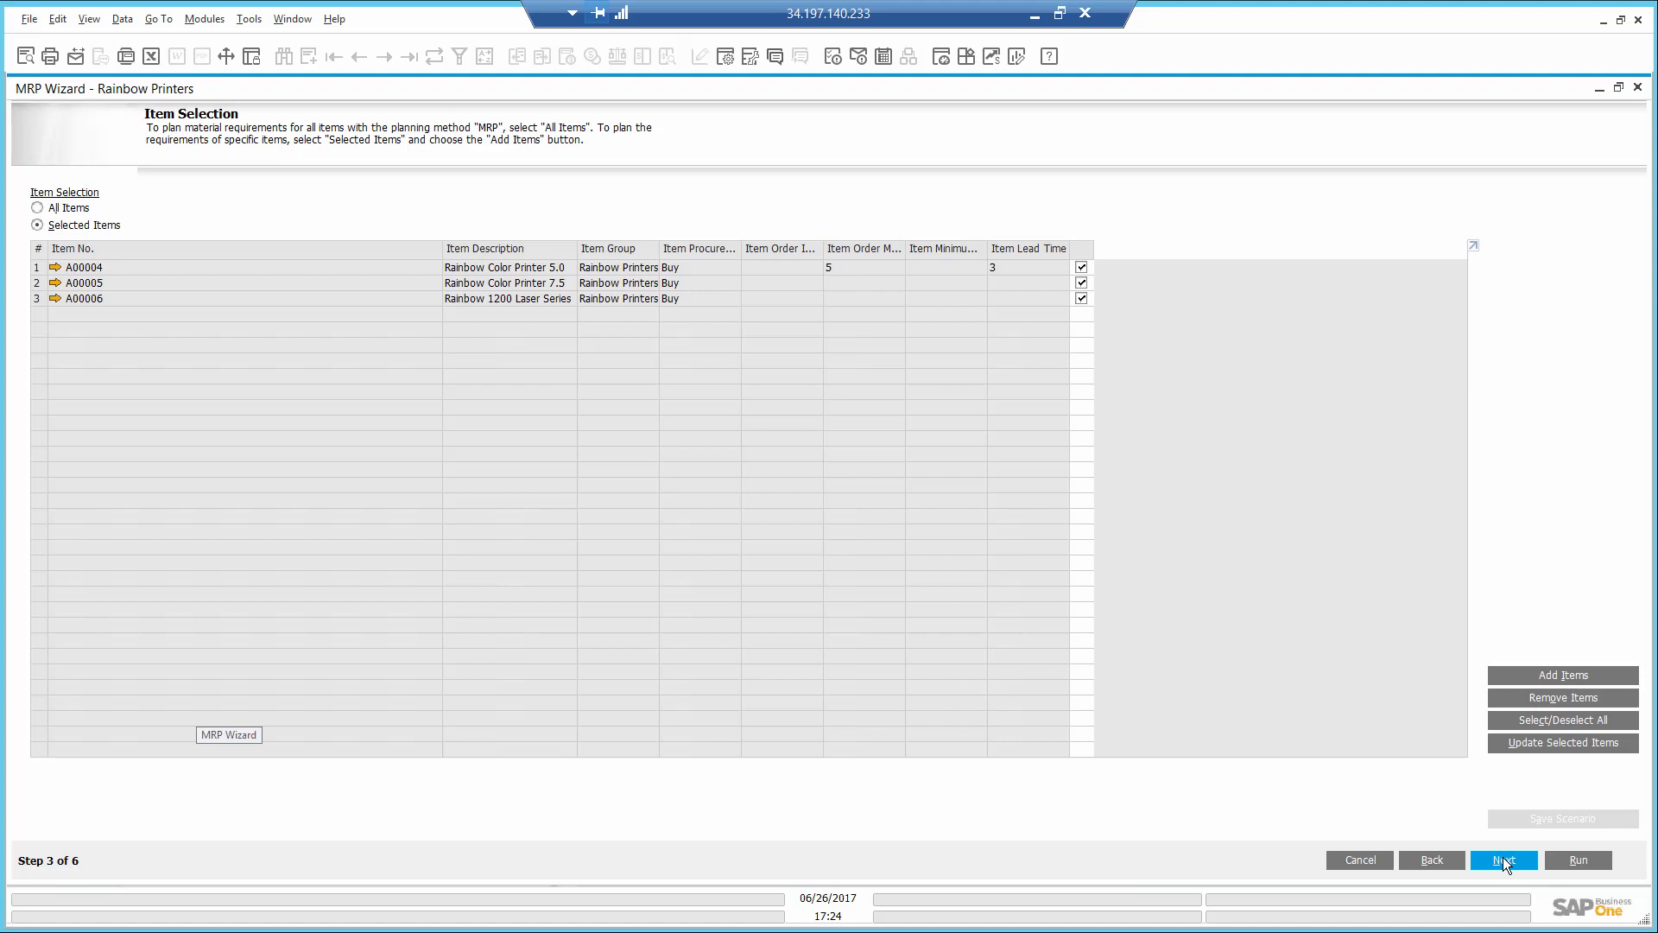
click(1502, 859)
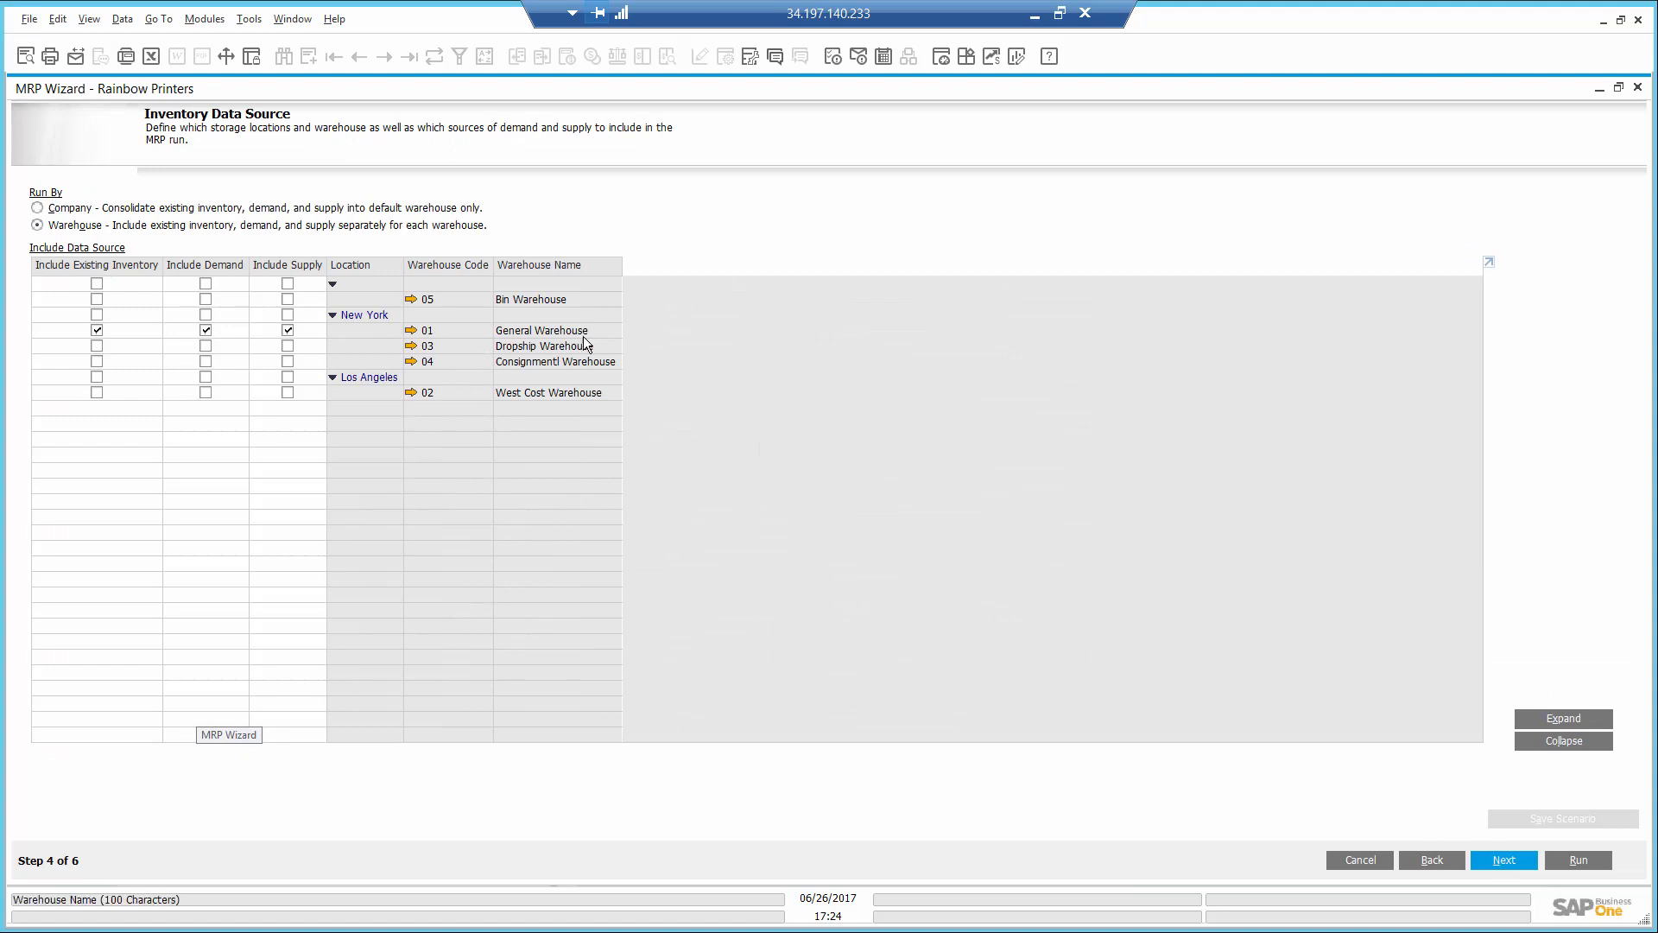
click(1509, 861)
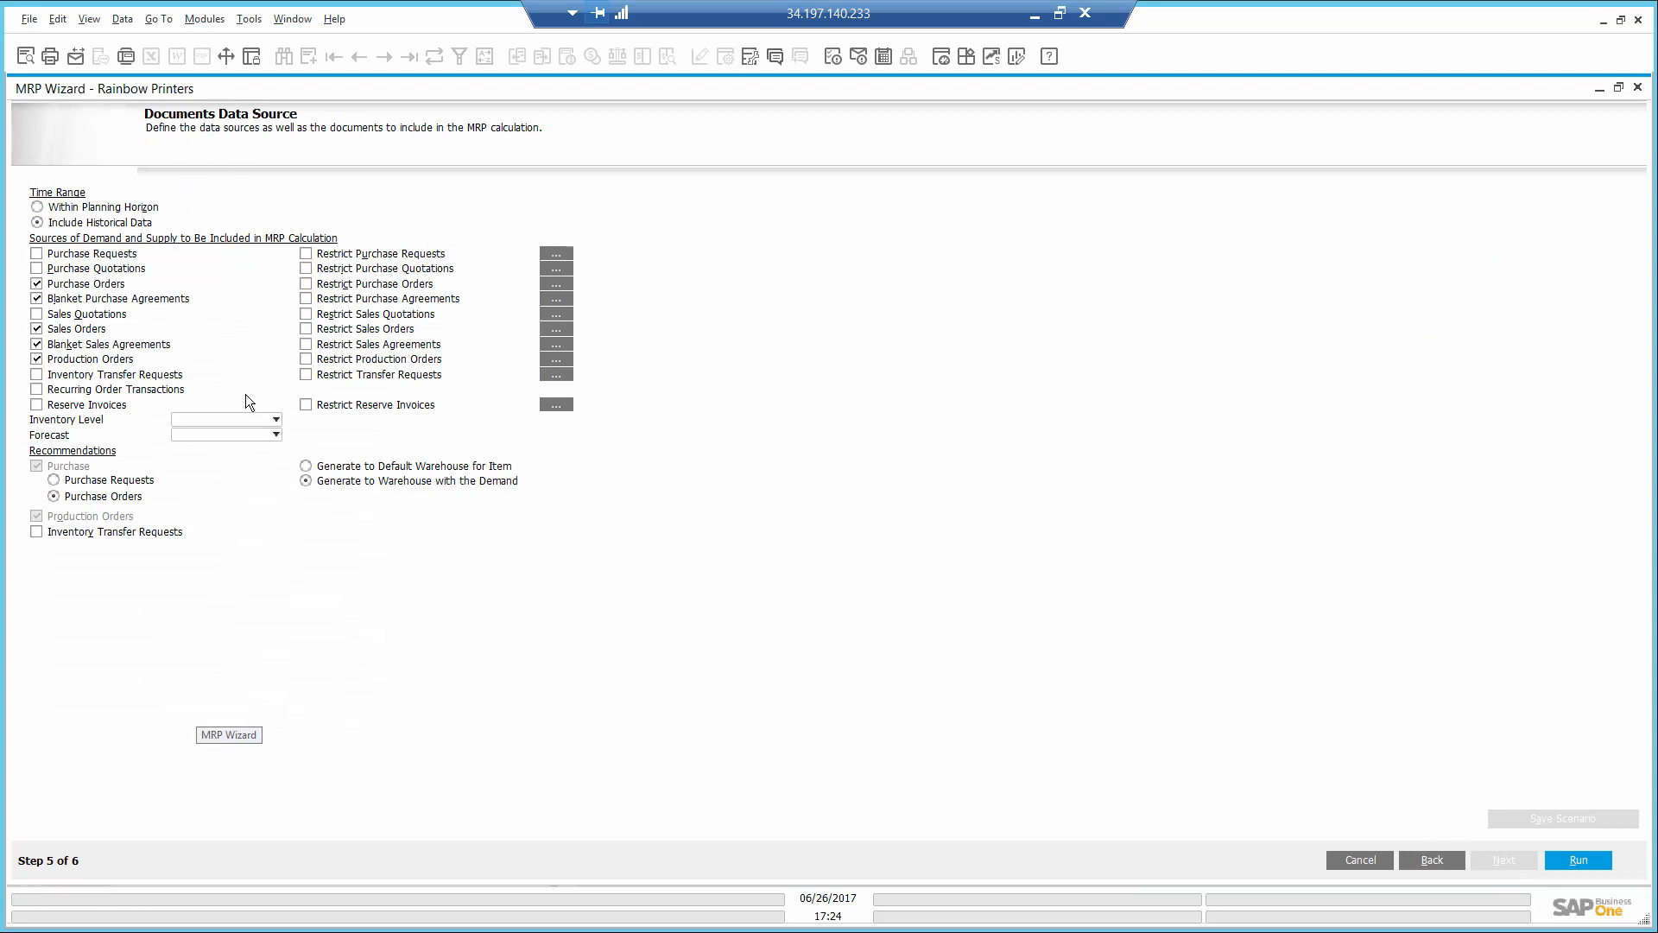
- Include the Rainbow printers forecast in the MRP calculation and run the scenario
click(257, 434)
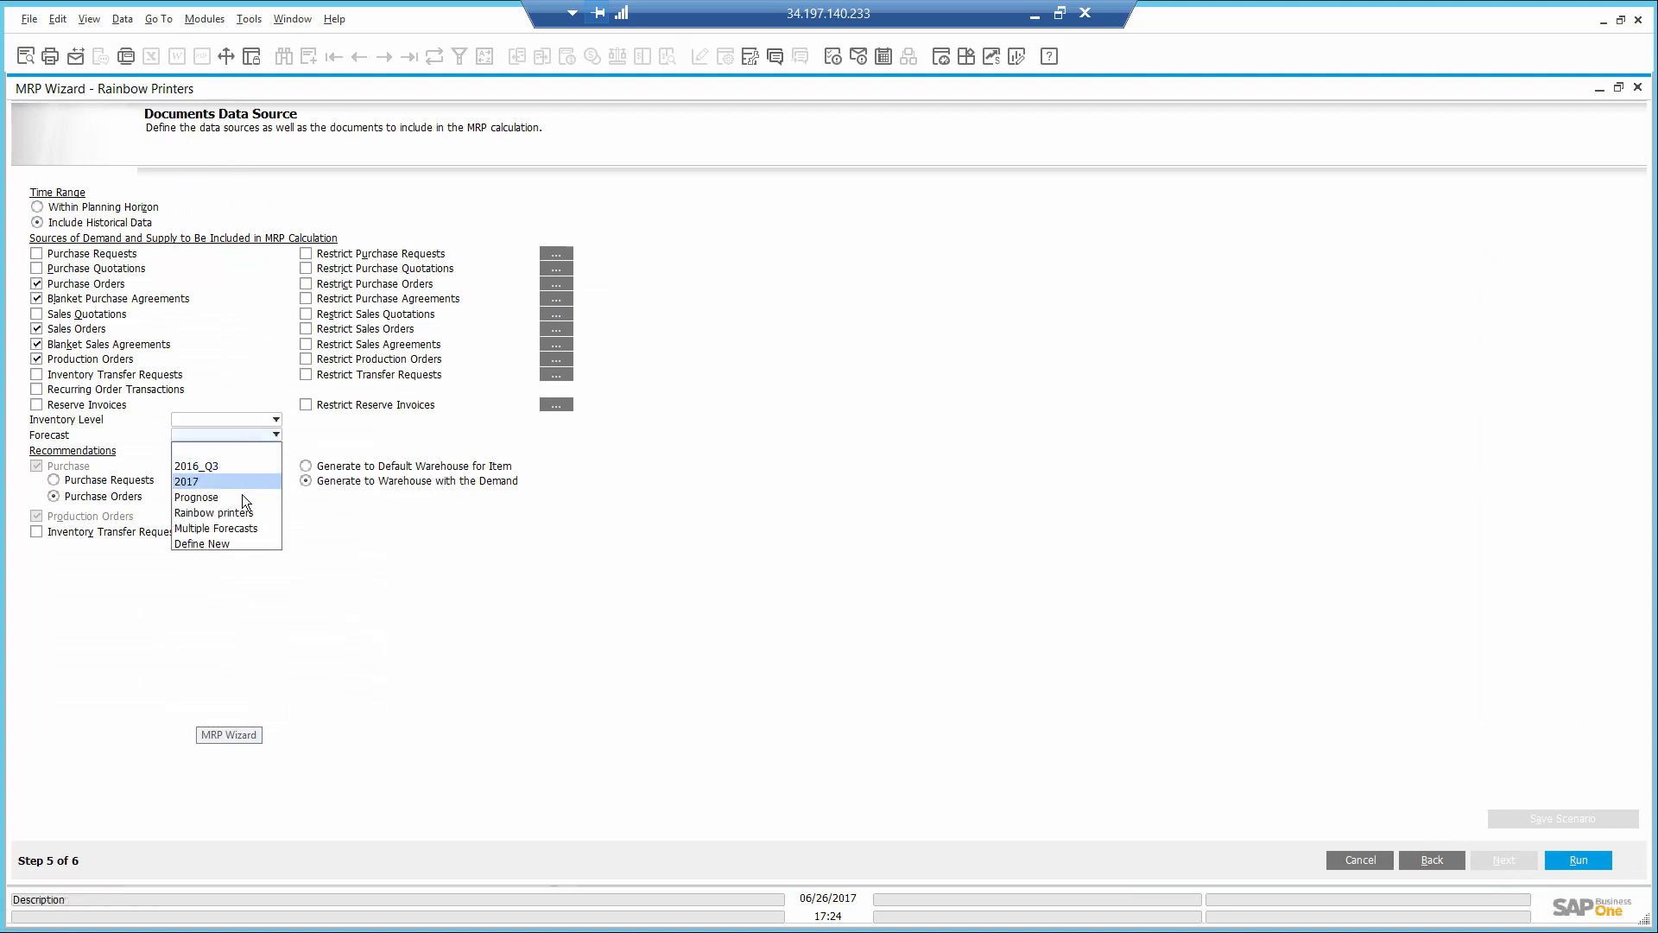
click(243, 517)
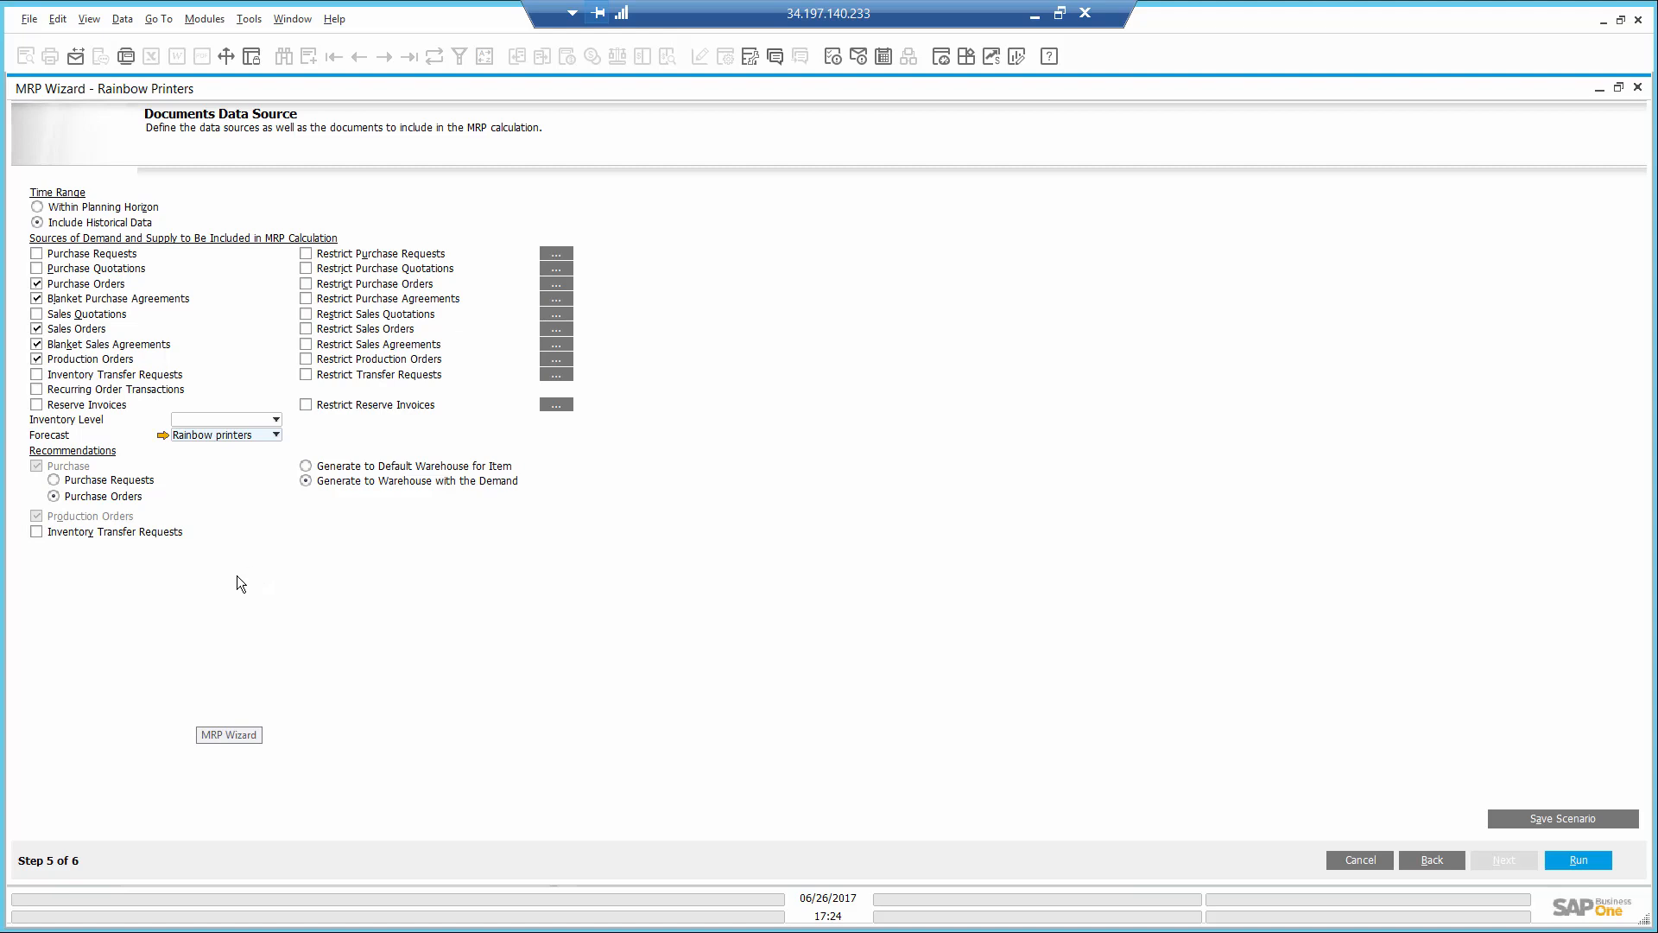
click(1577, 859)
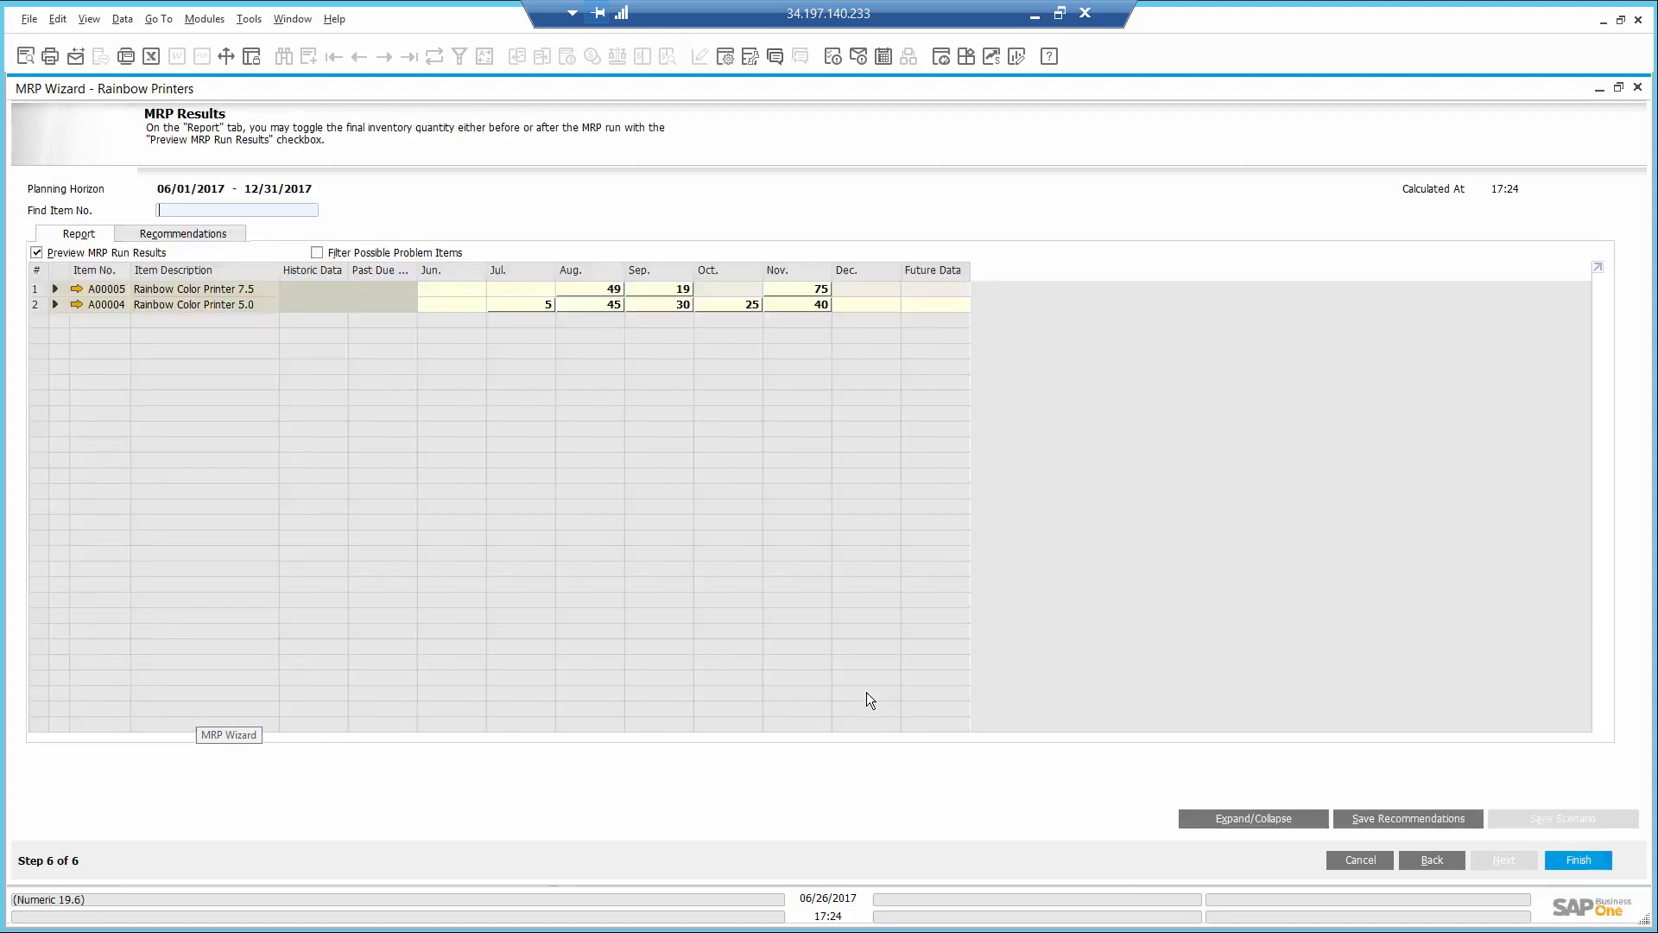
- Expand item A00004 in the MRP results and examine the sources of its July and August demand
click(55, 305)
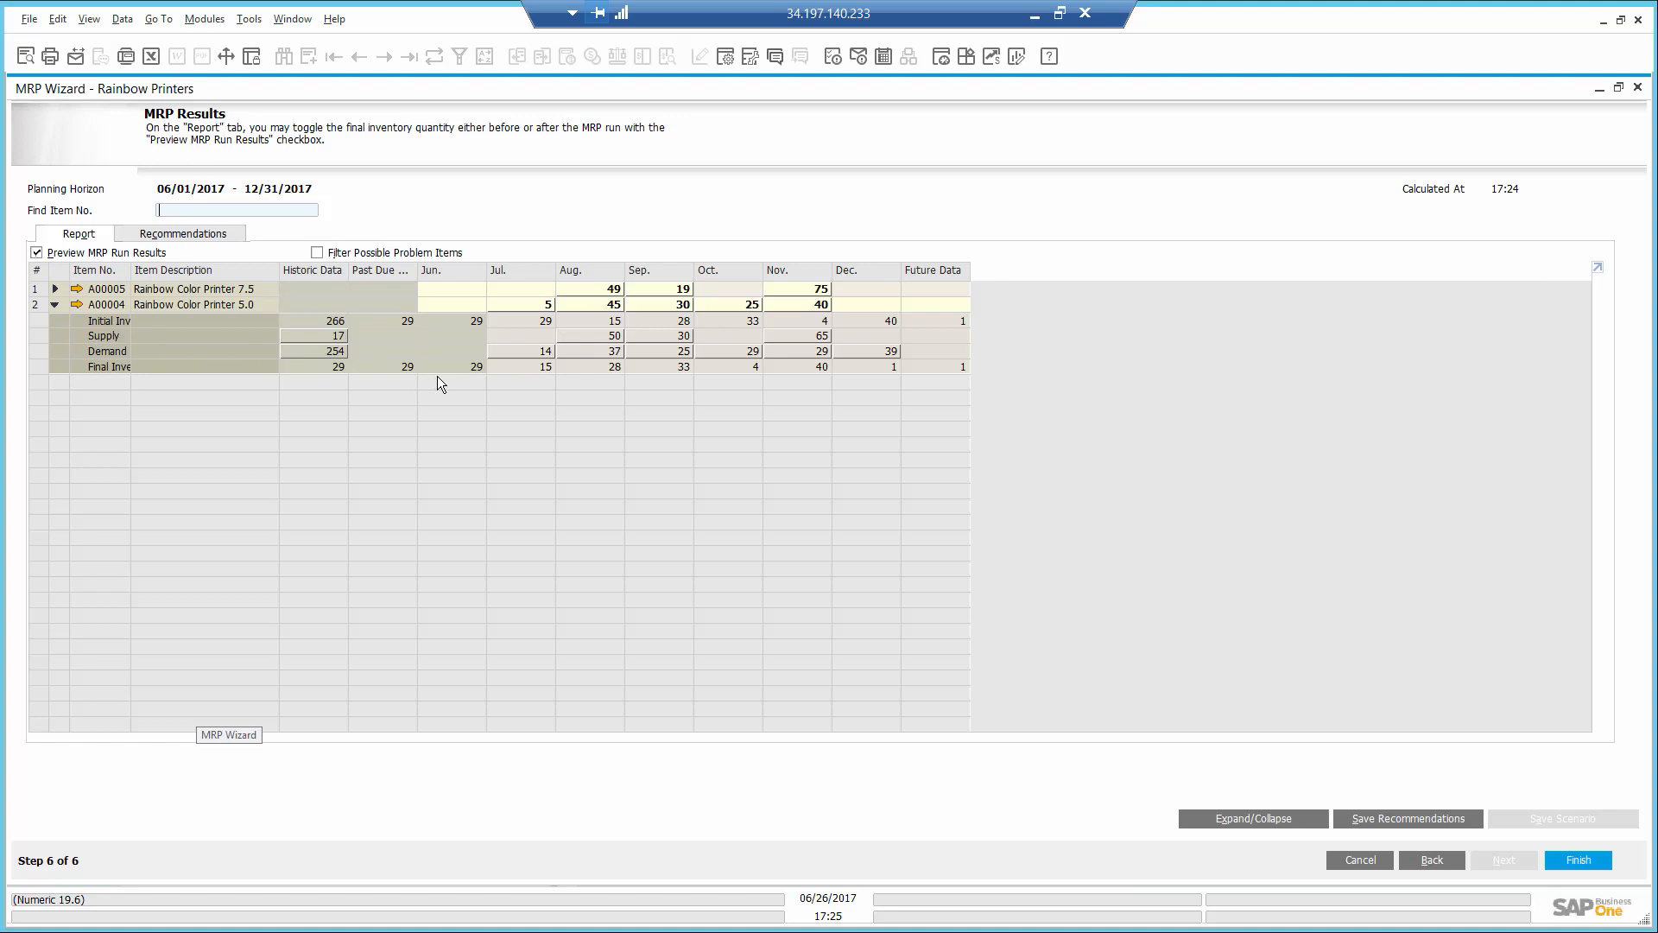
double_click(546, 352)
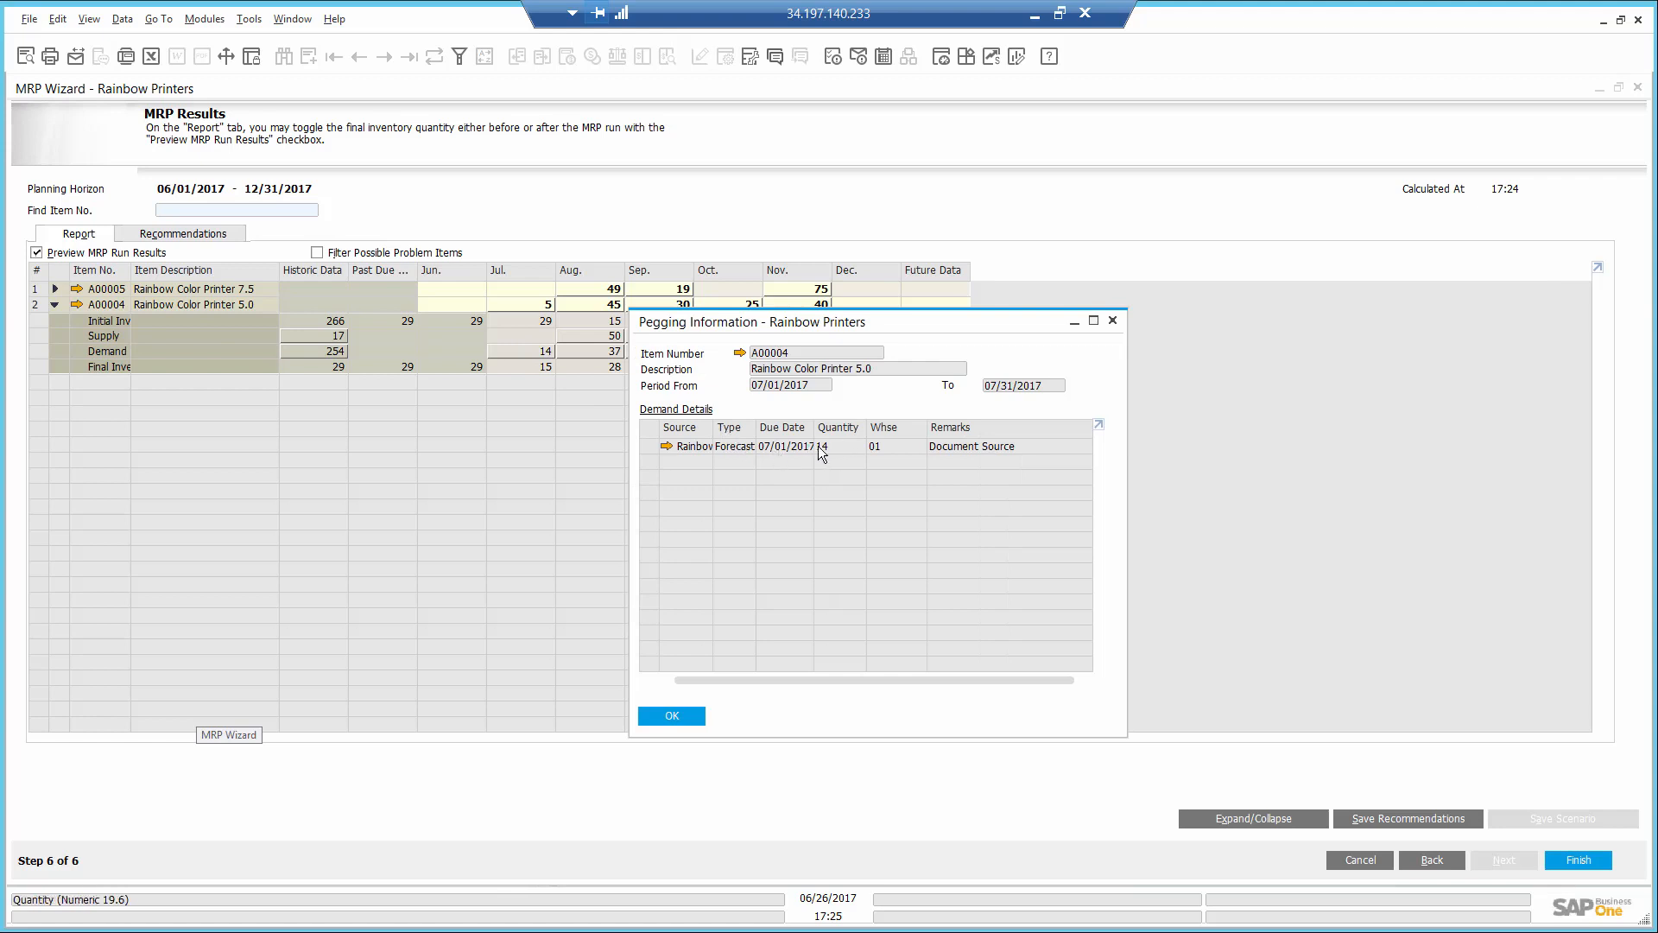
click(680, 715)
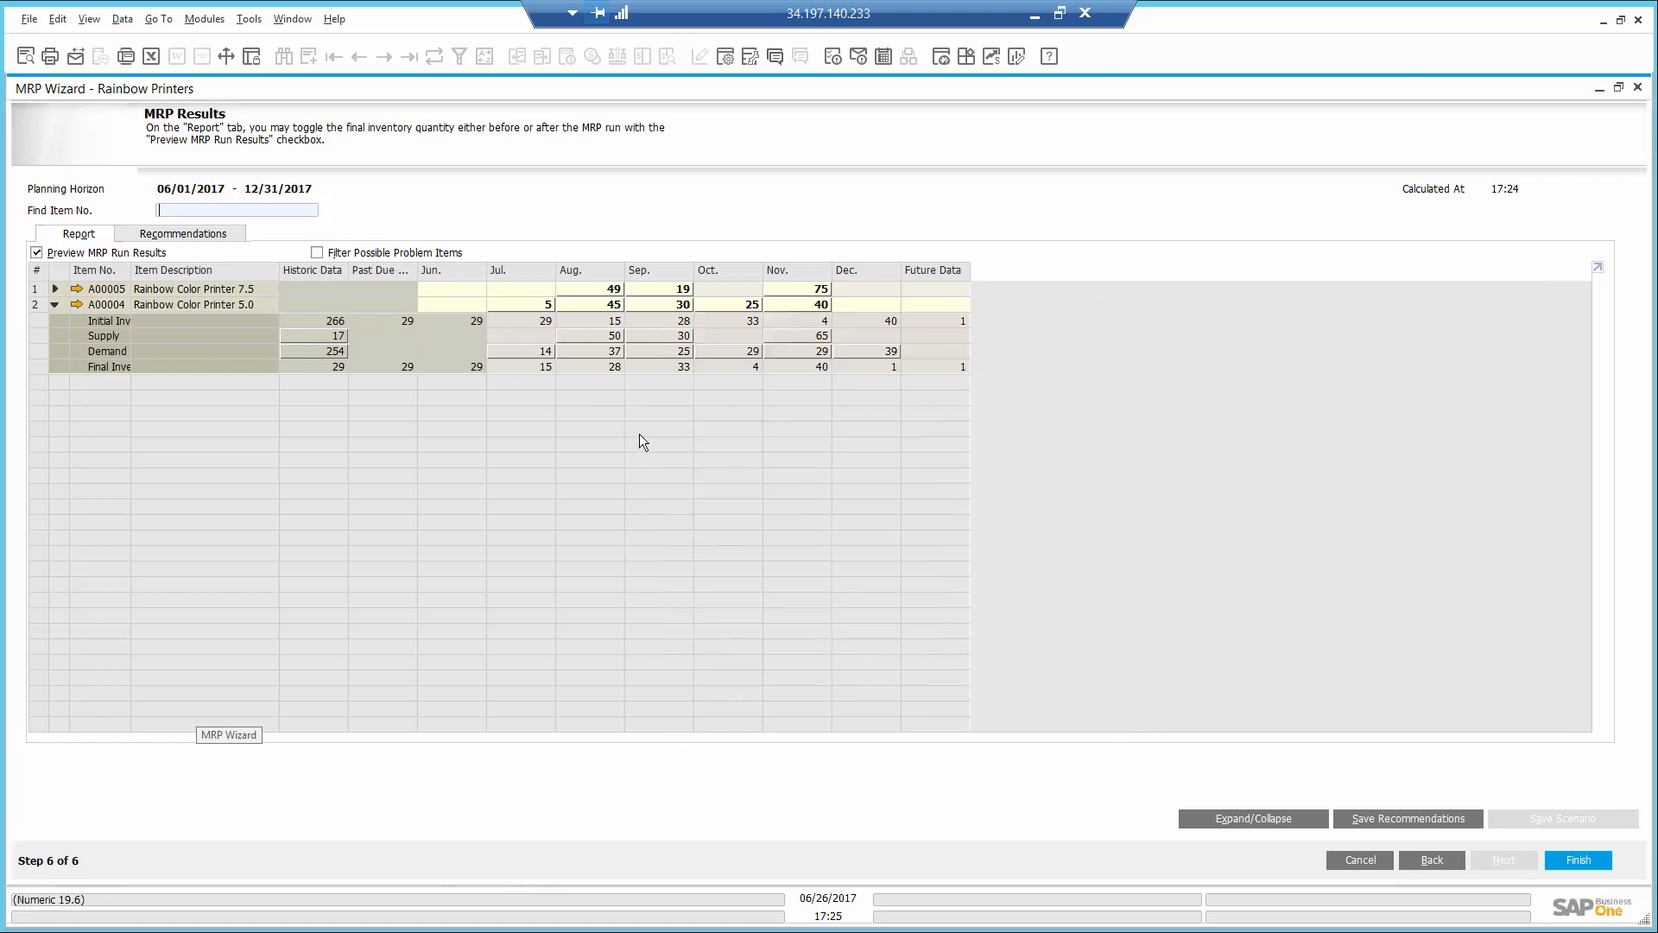
double_click(602, 352)
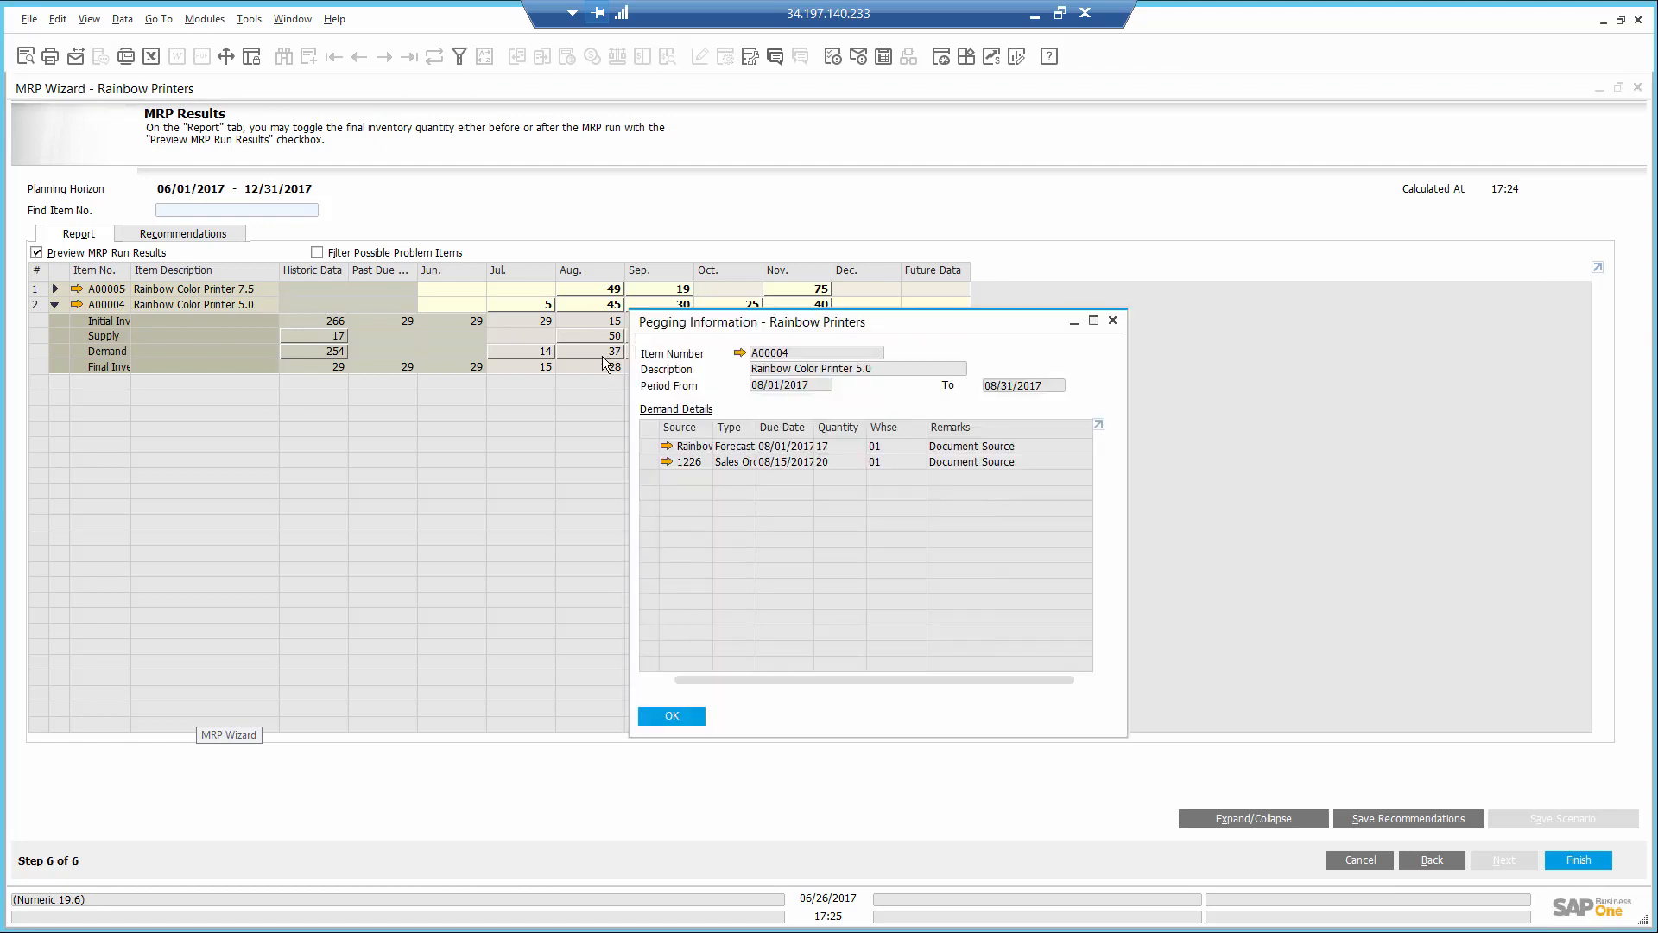
click(666, 716)
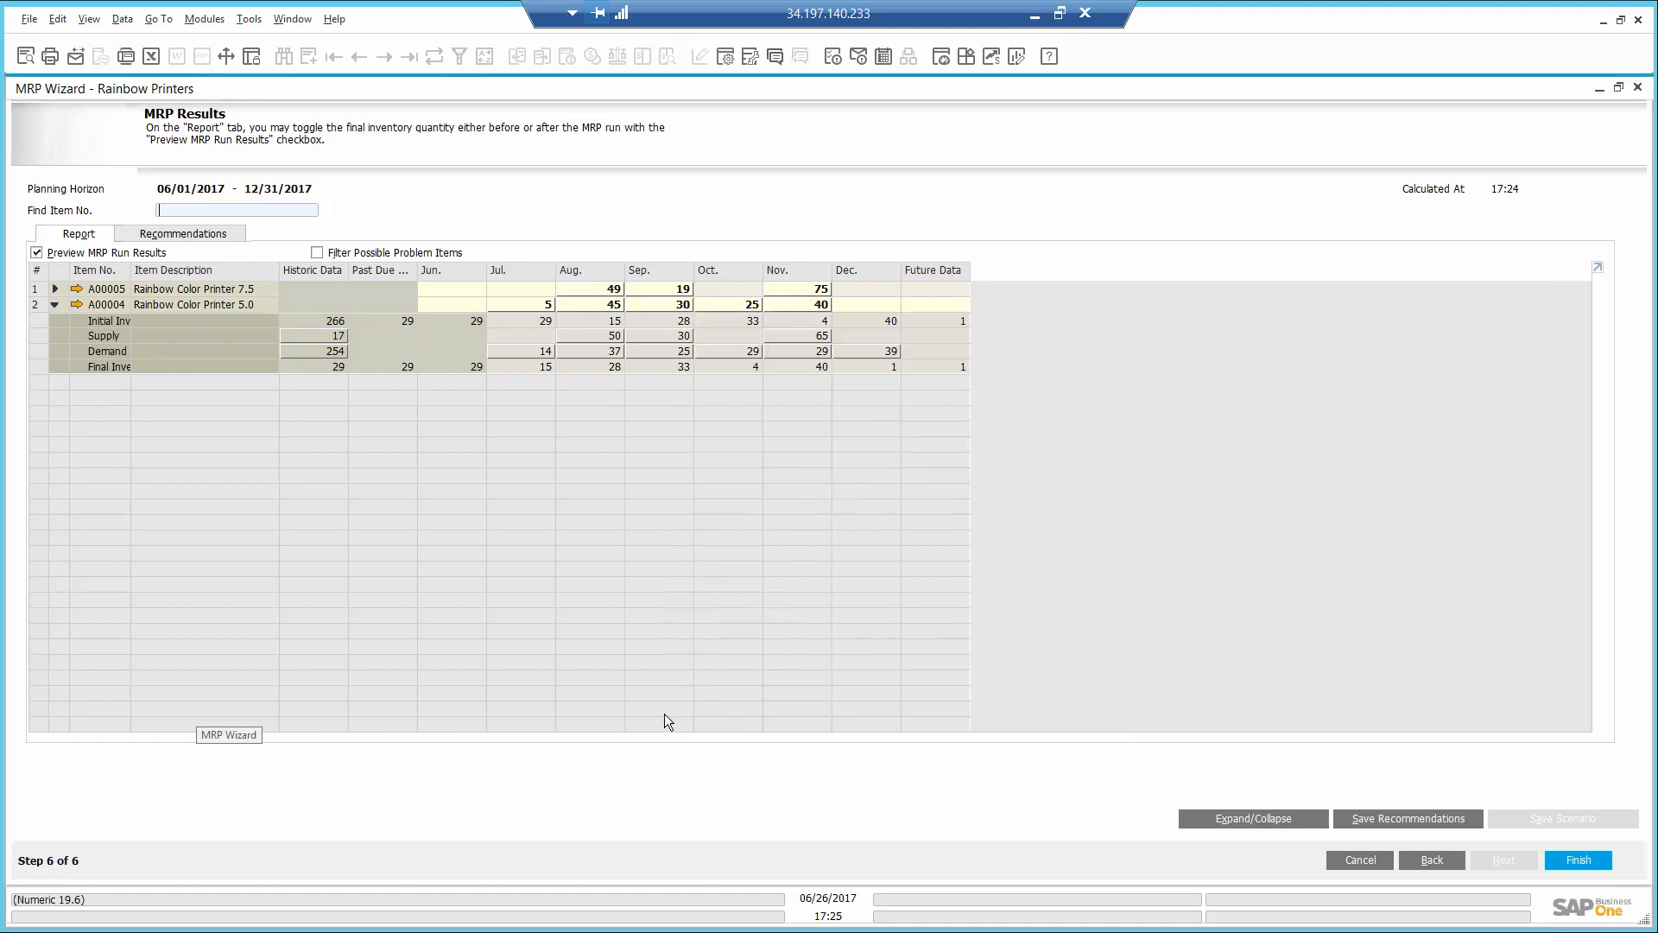
- Review the MRP purchase order recommendations, save them, and finish the wizard
click(184, 237)
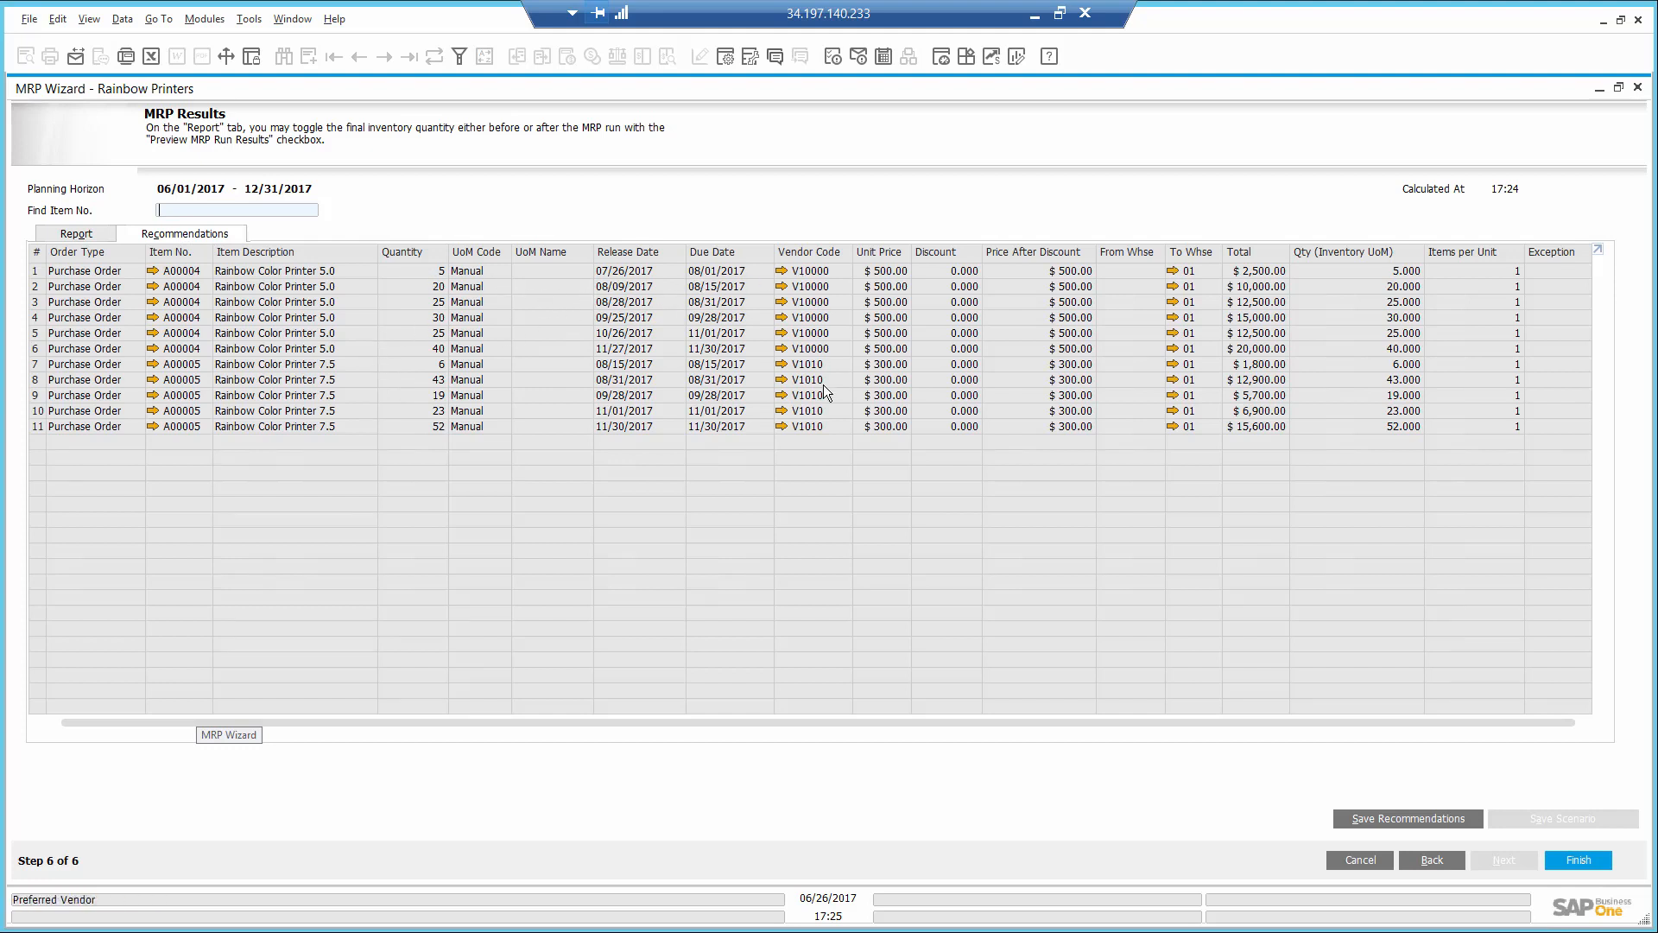
click(1387, 816)
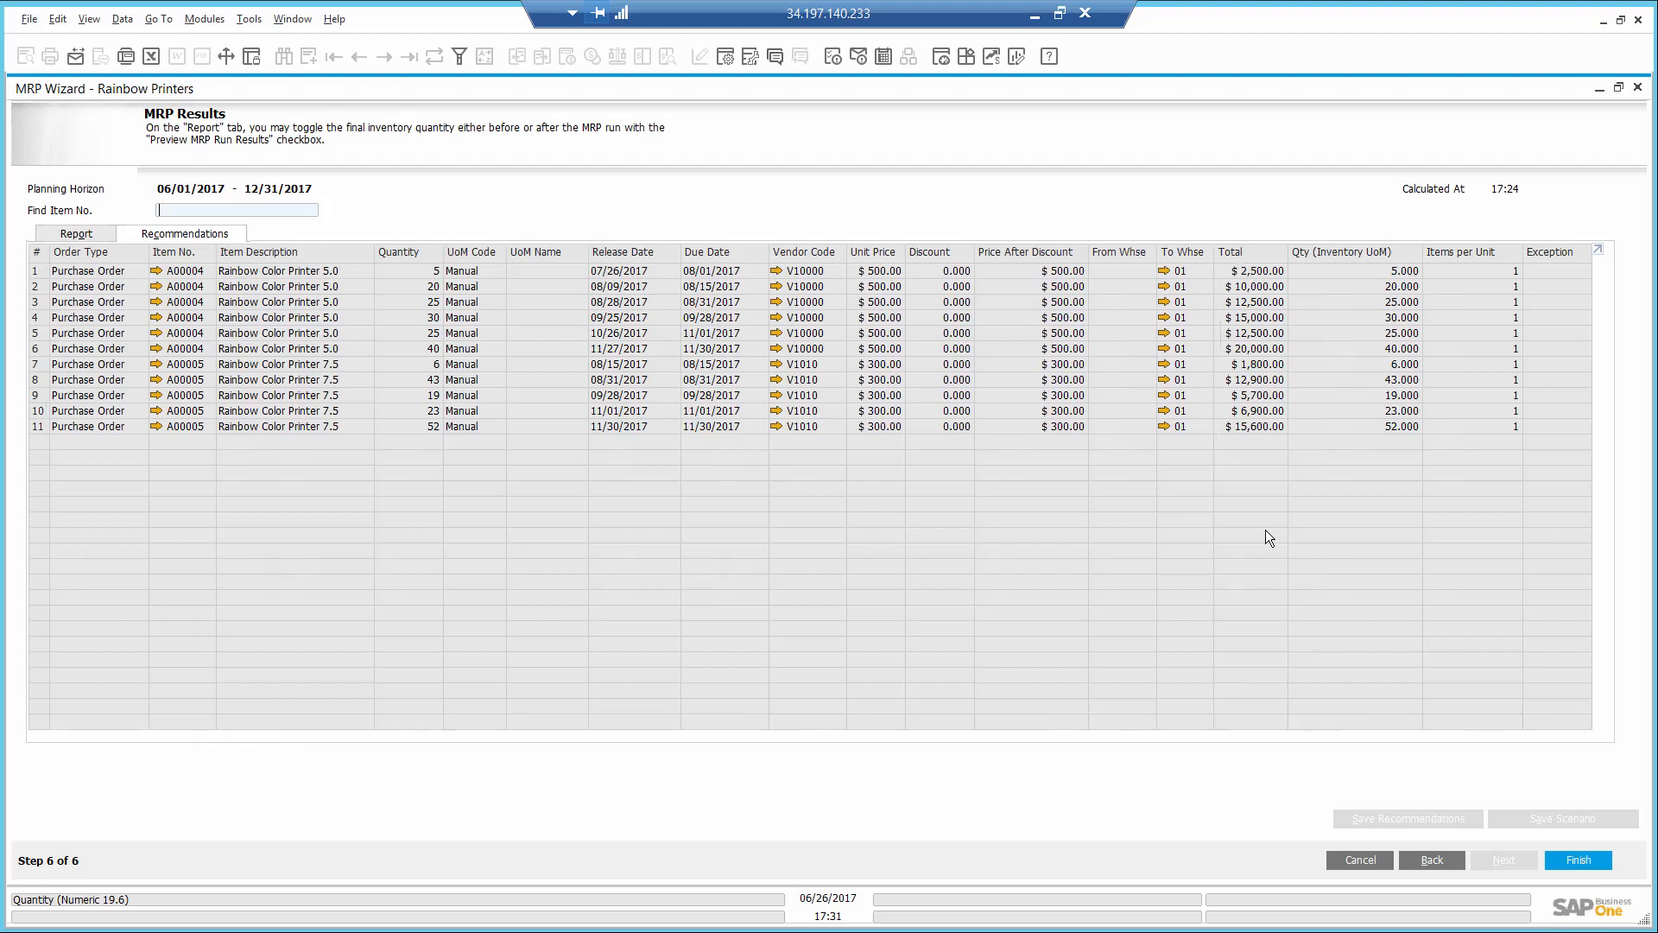
click(1582, 859)
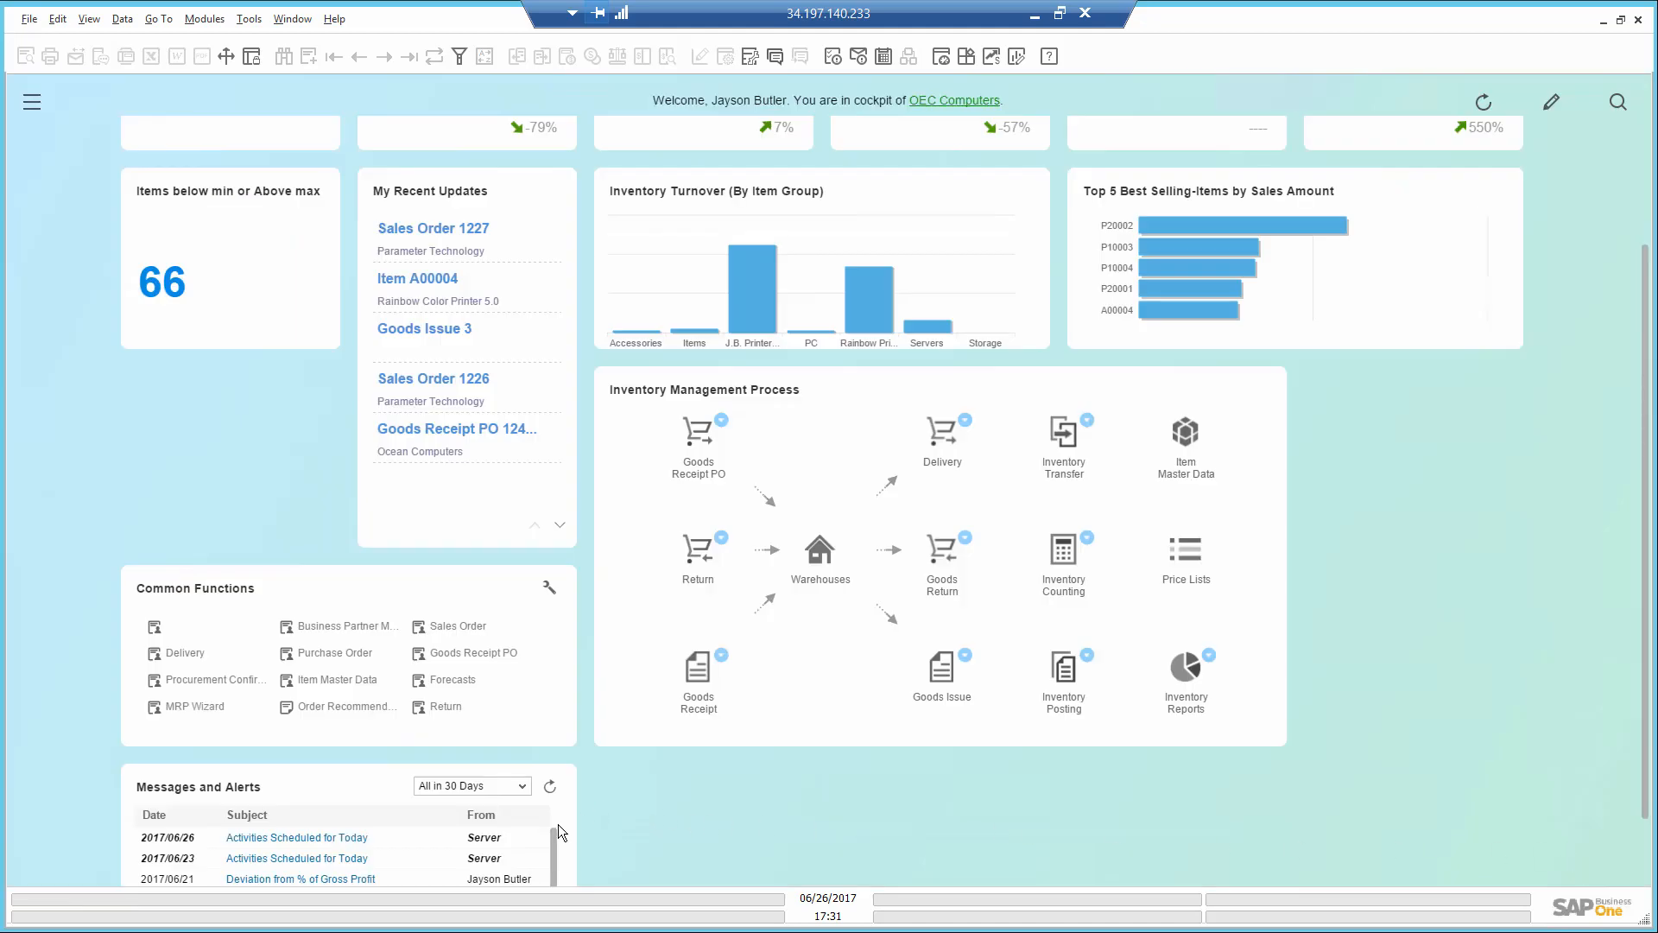
- Display the order recommendations for the Rainbow Printers scenario
click(344, 708)
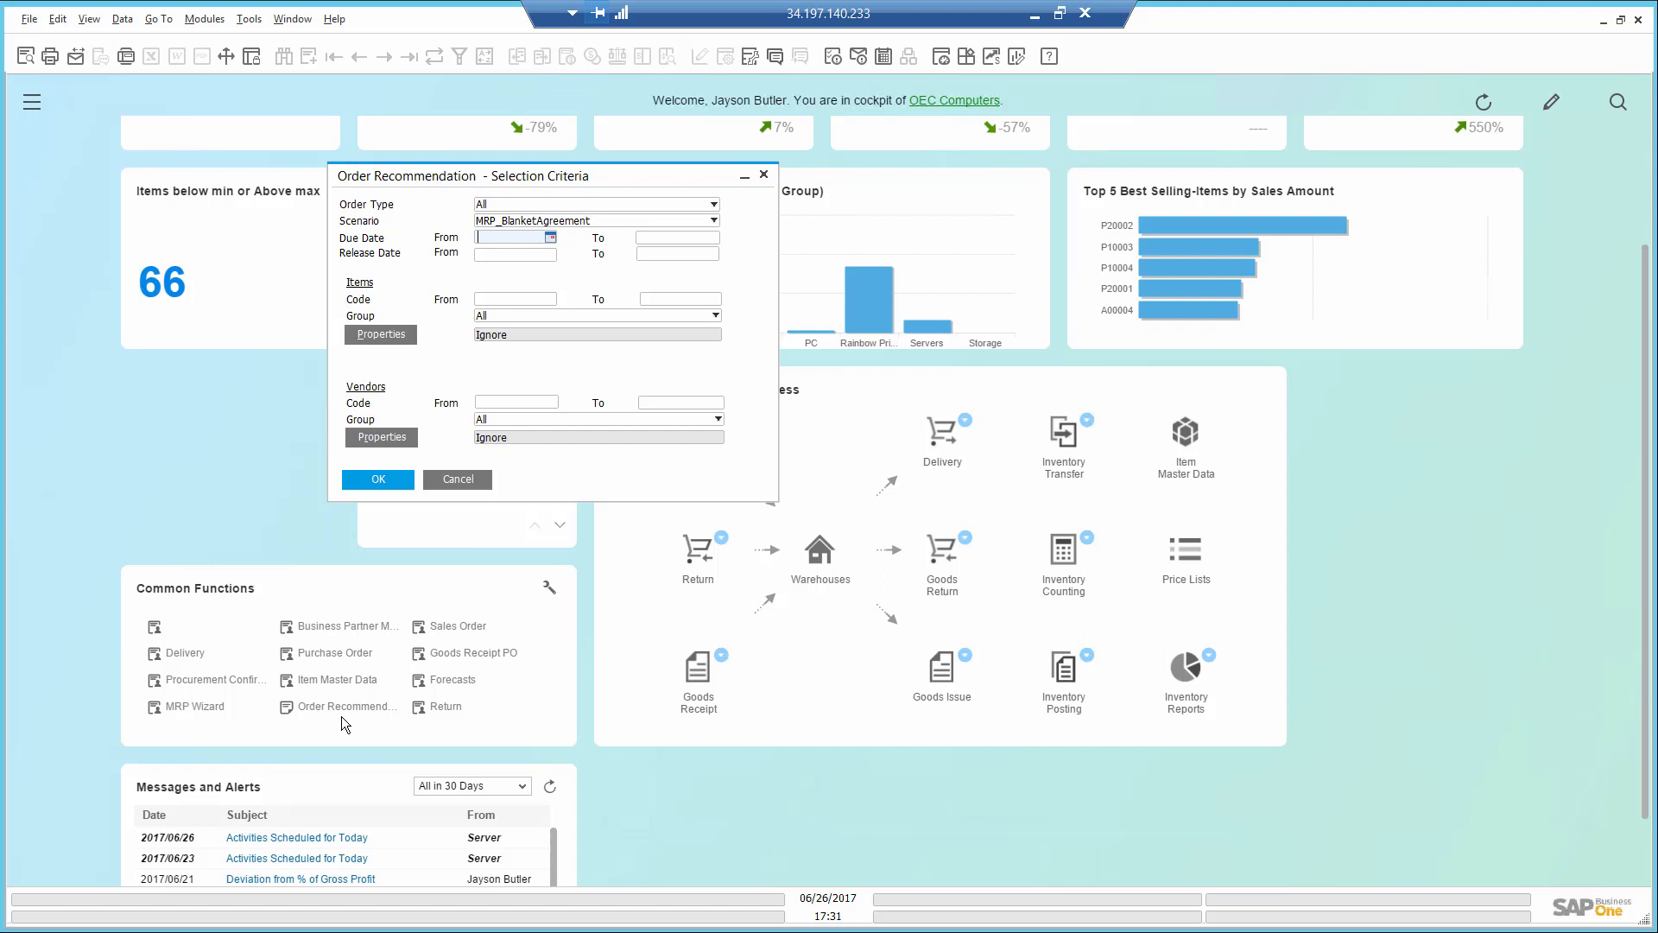
click(654, 220)
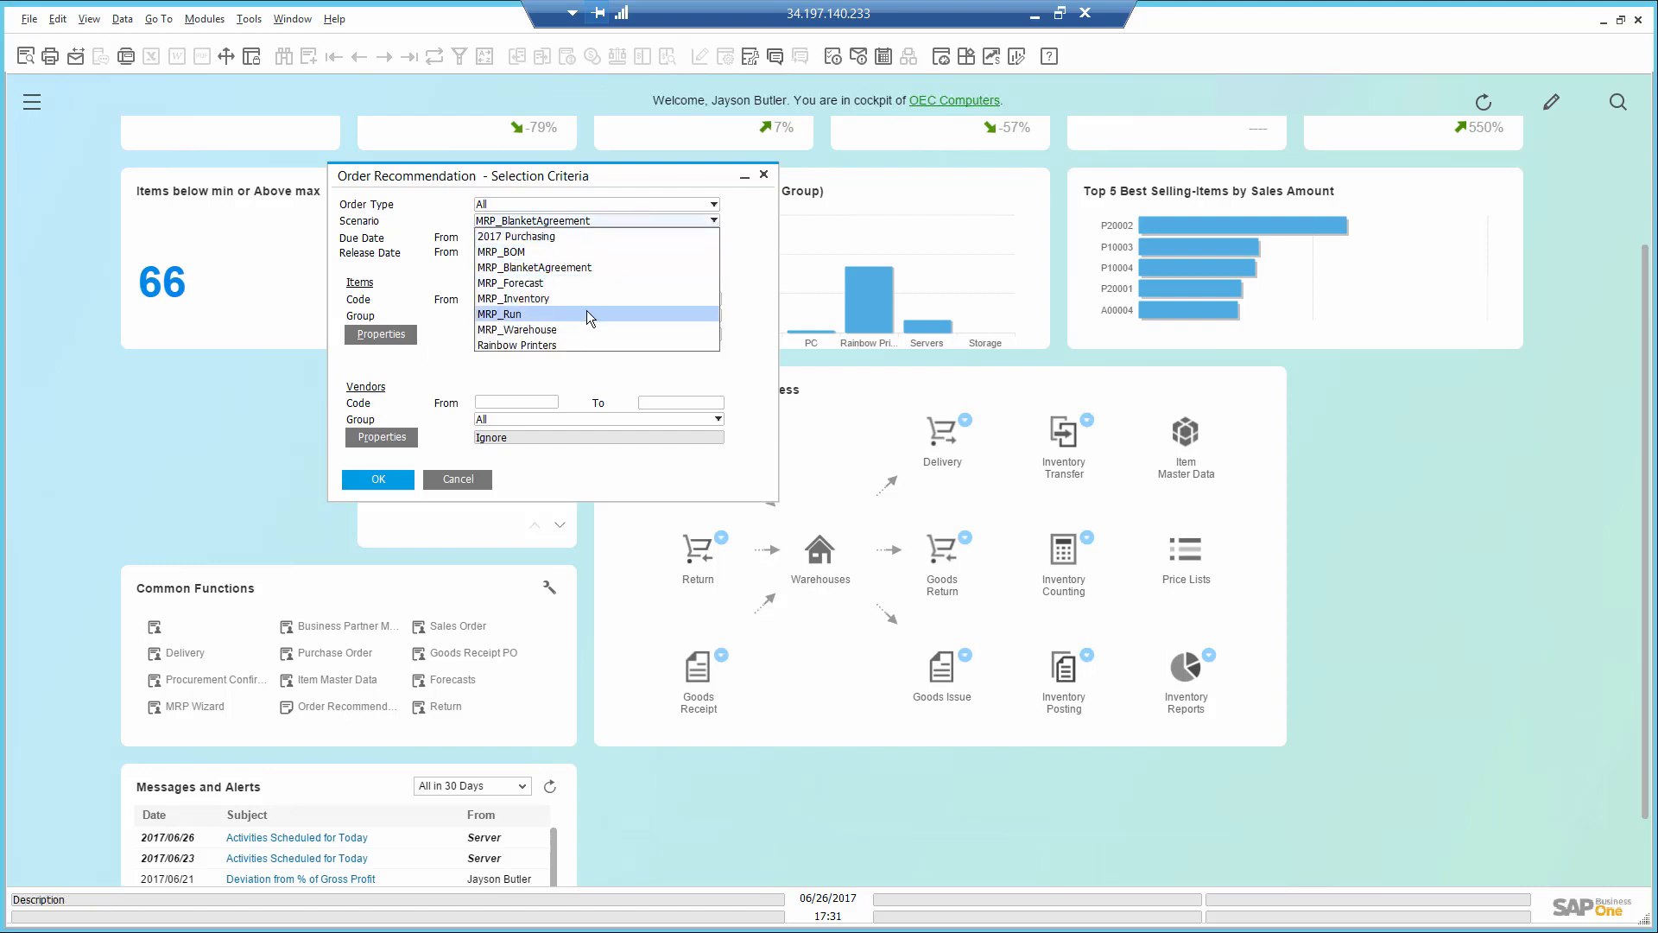
click(580, 344)
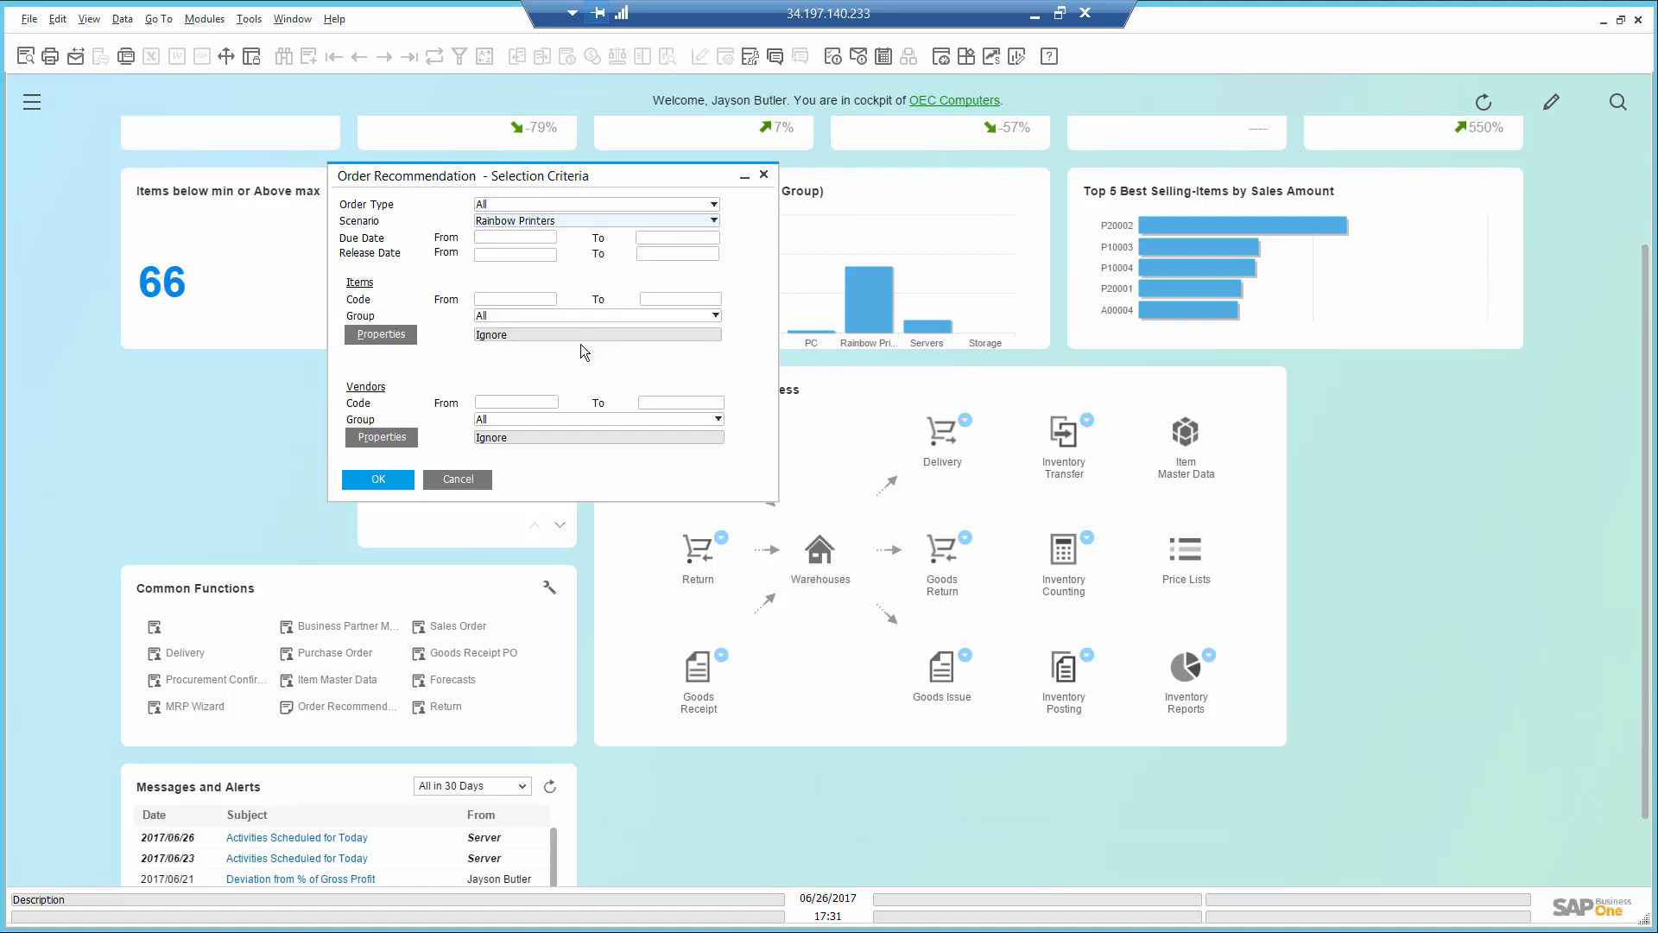
click(381, 480)
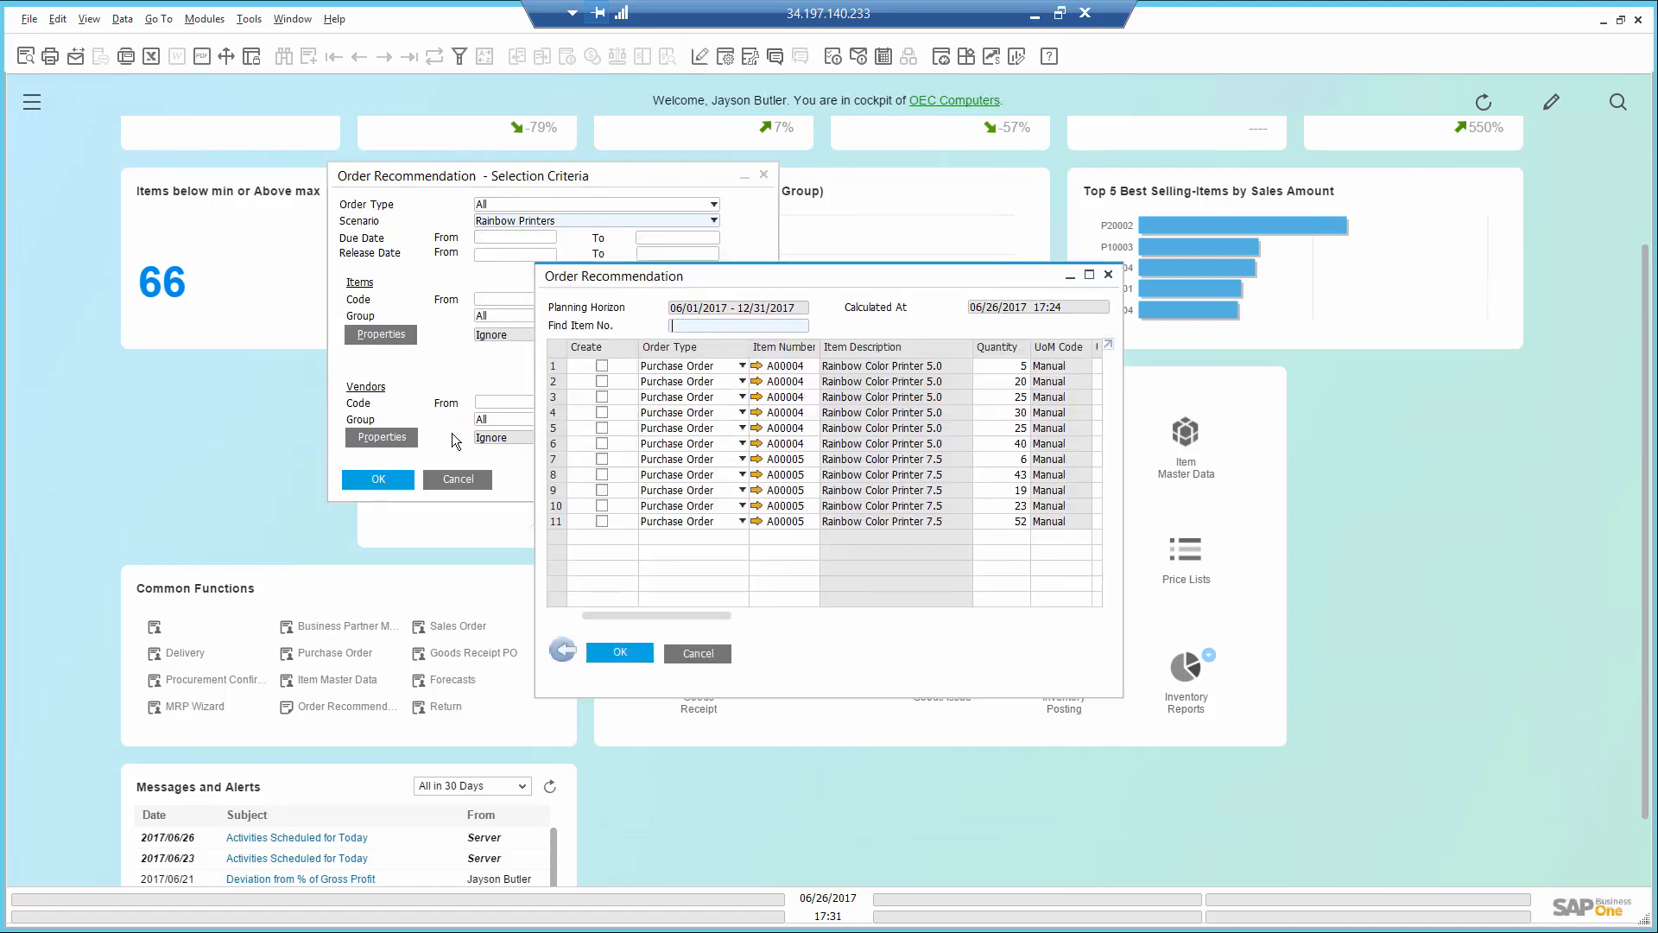
- Create a purchase order from the first four A00004 recommendations, and close the order recommendation and its selection criteria
click(602, 365)
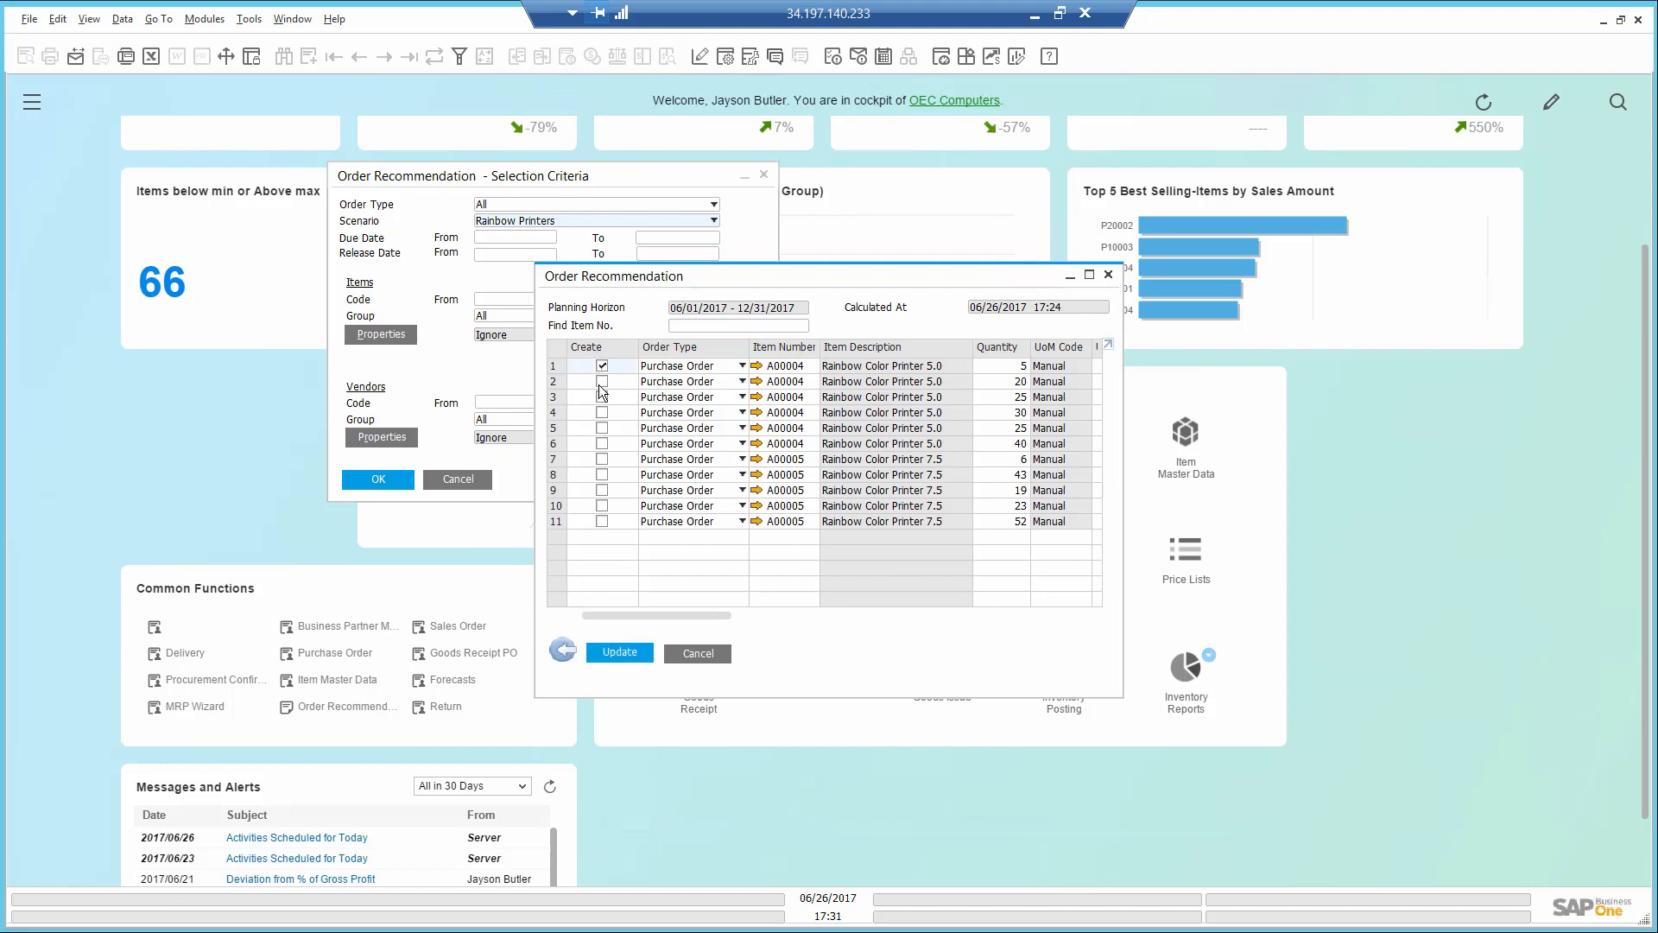
click(601, 381)
click(602, 398)
click(601, 412)
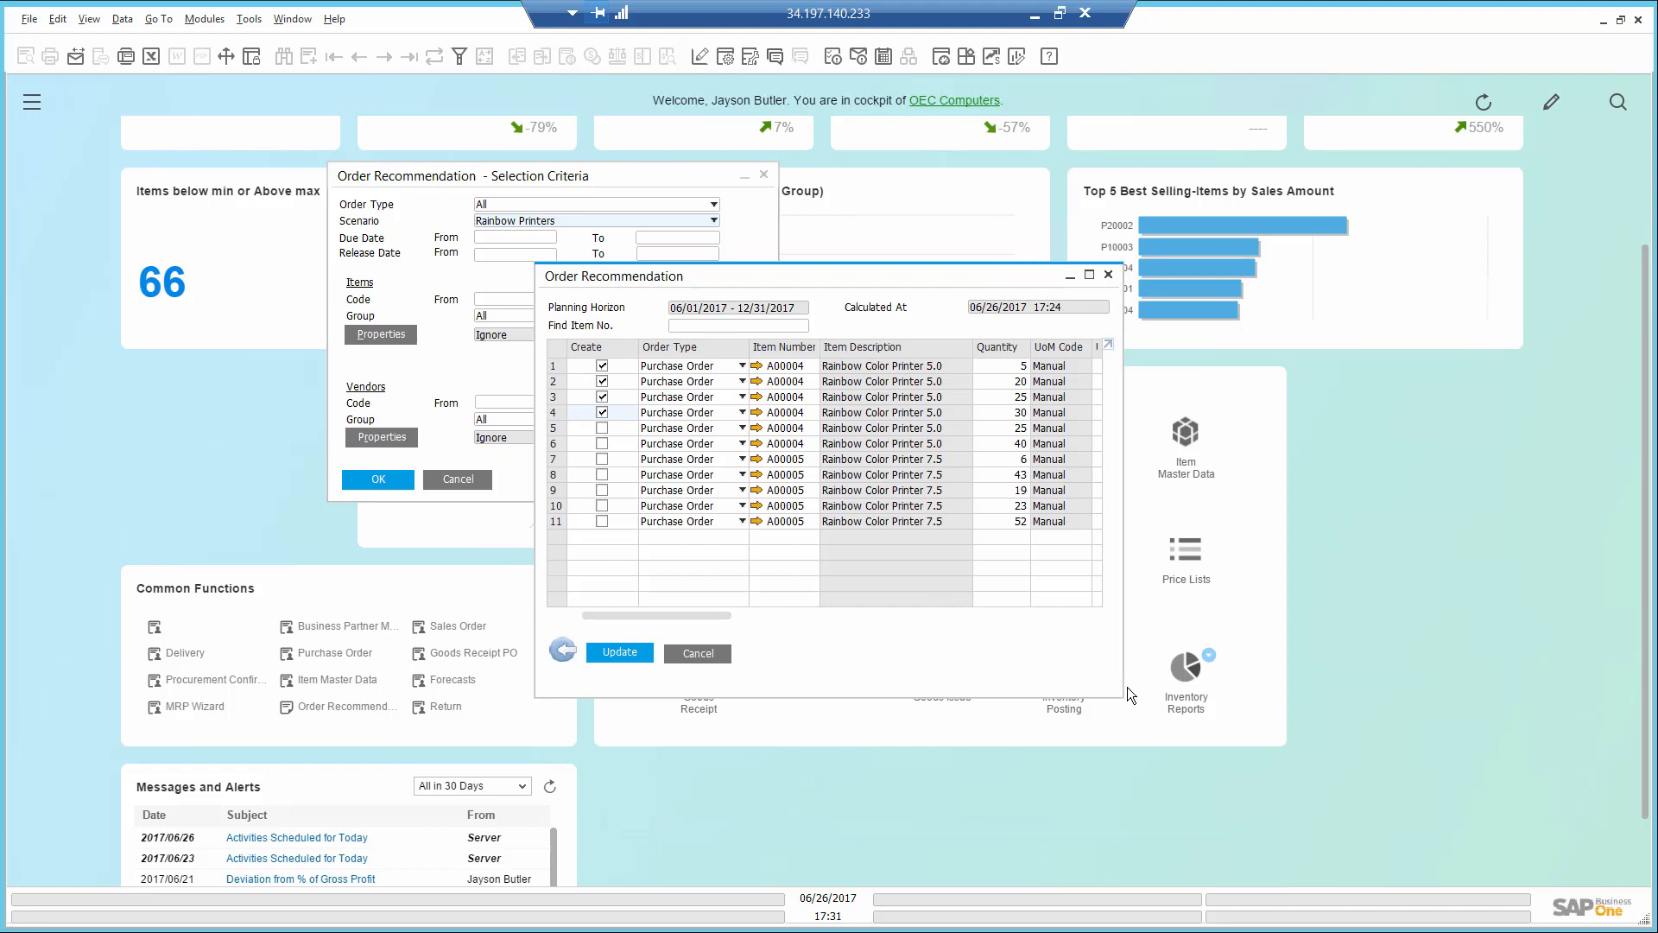
drag(1123, 696, 1559, 754)
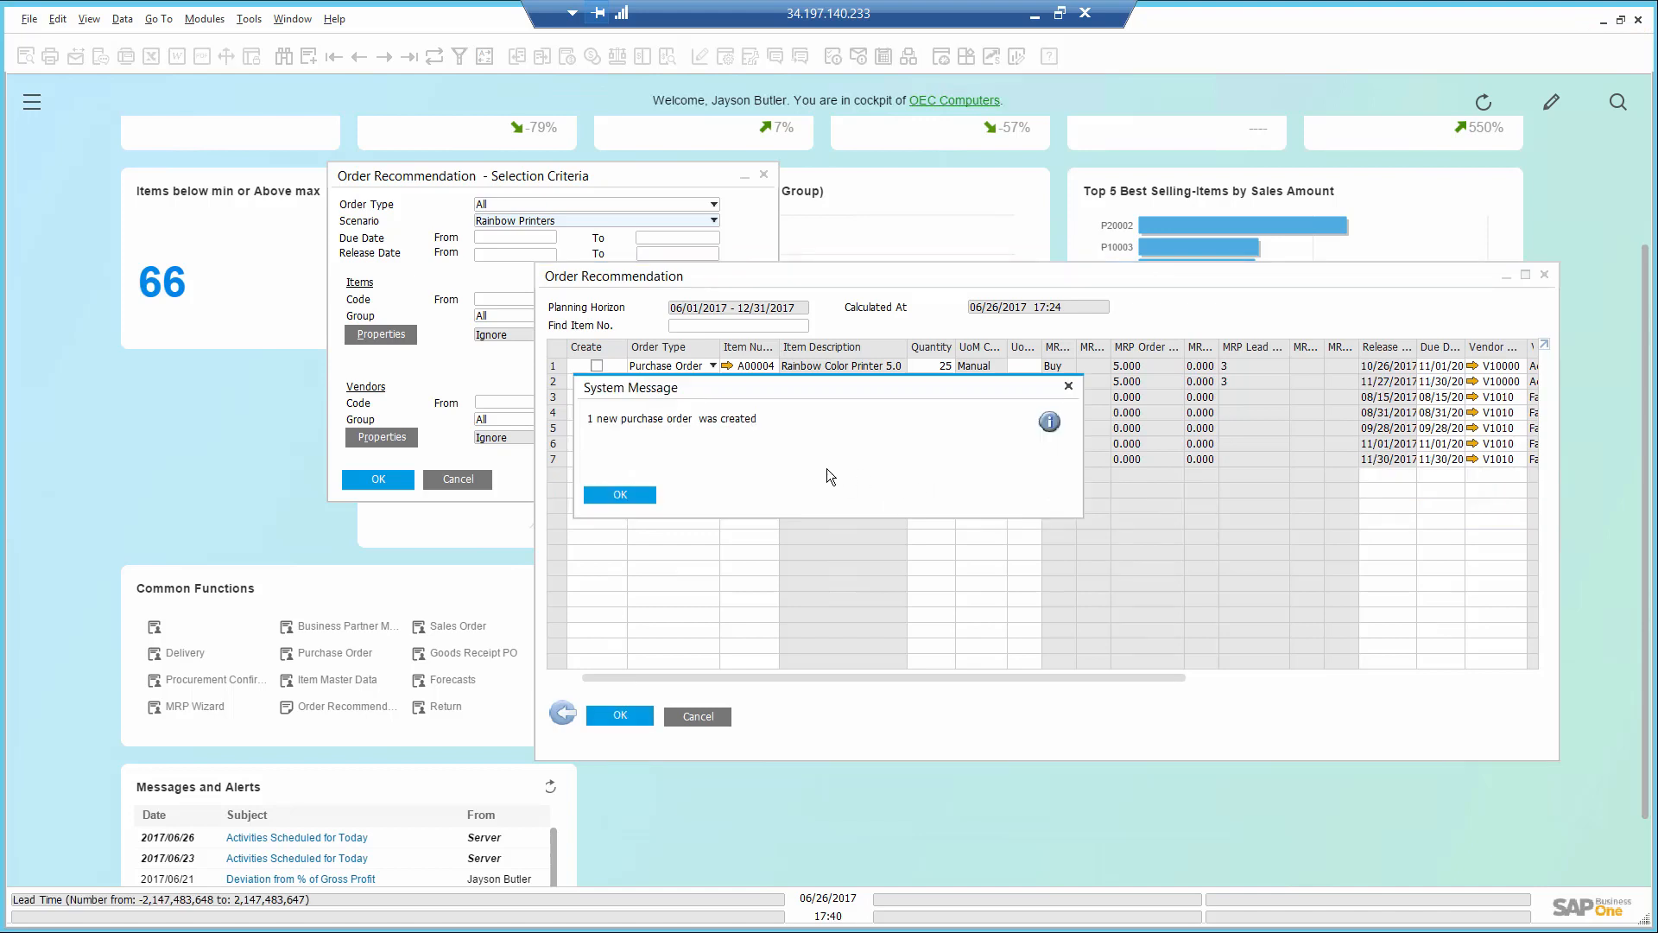
click(620, 495)
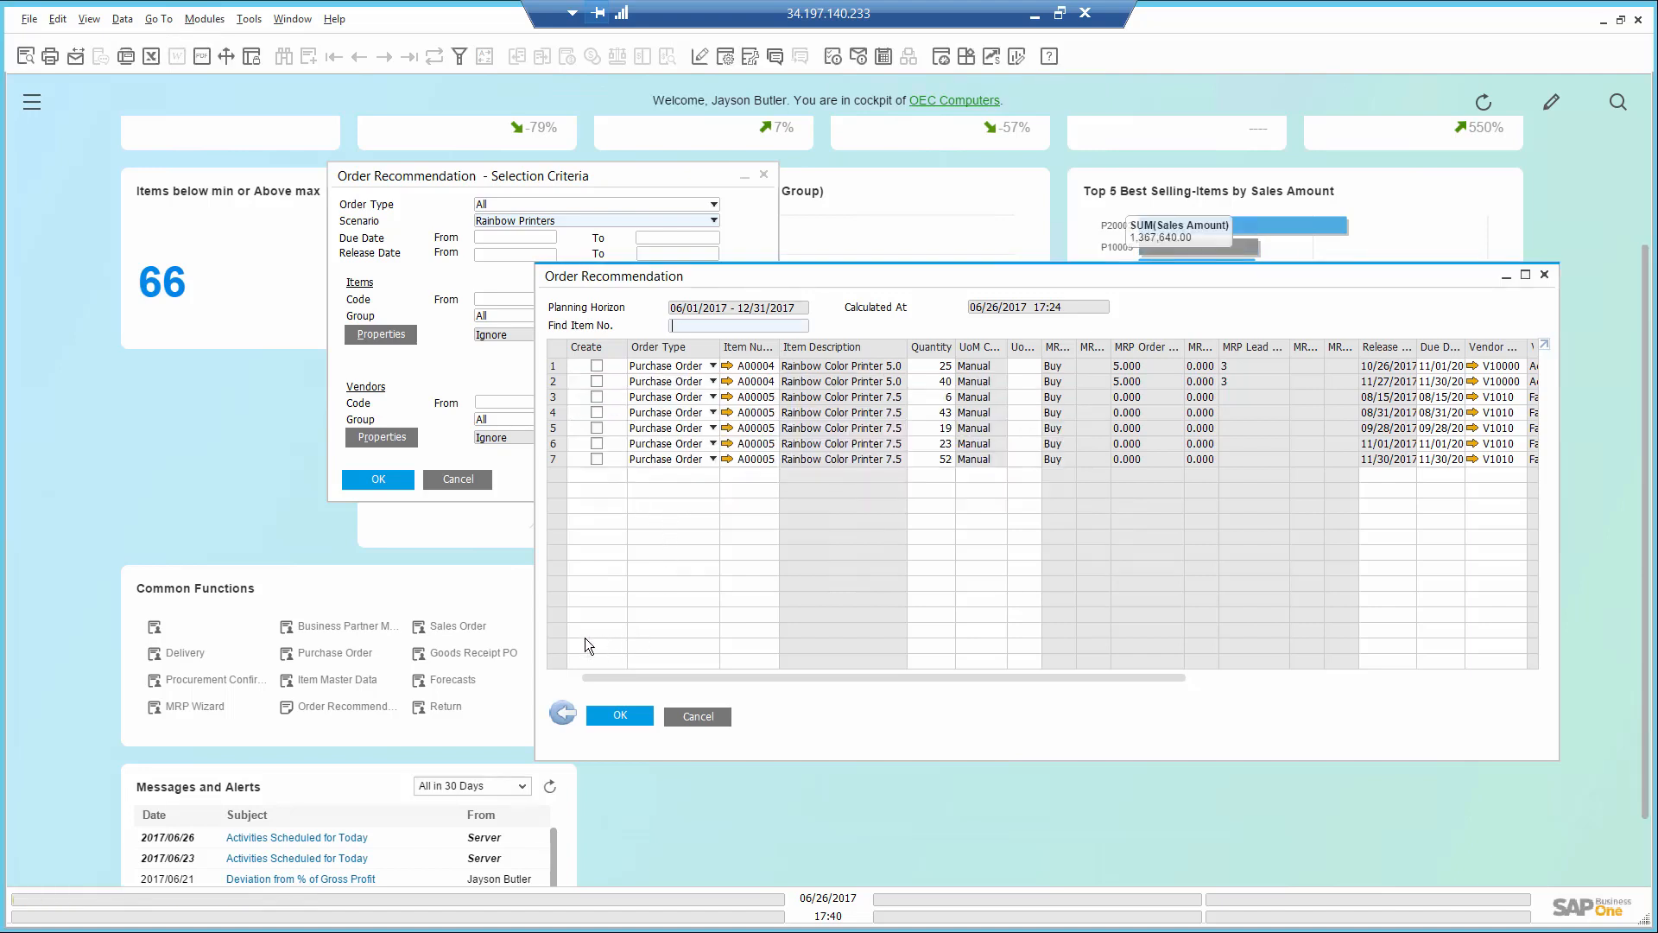
click(561, 713)
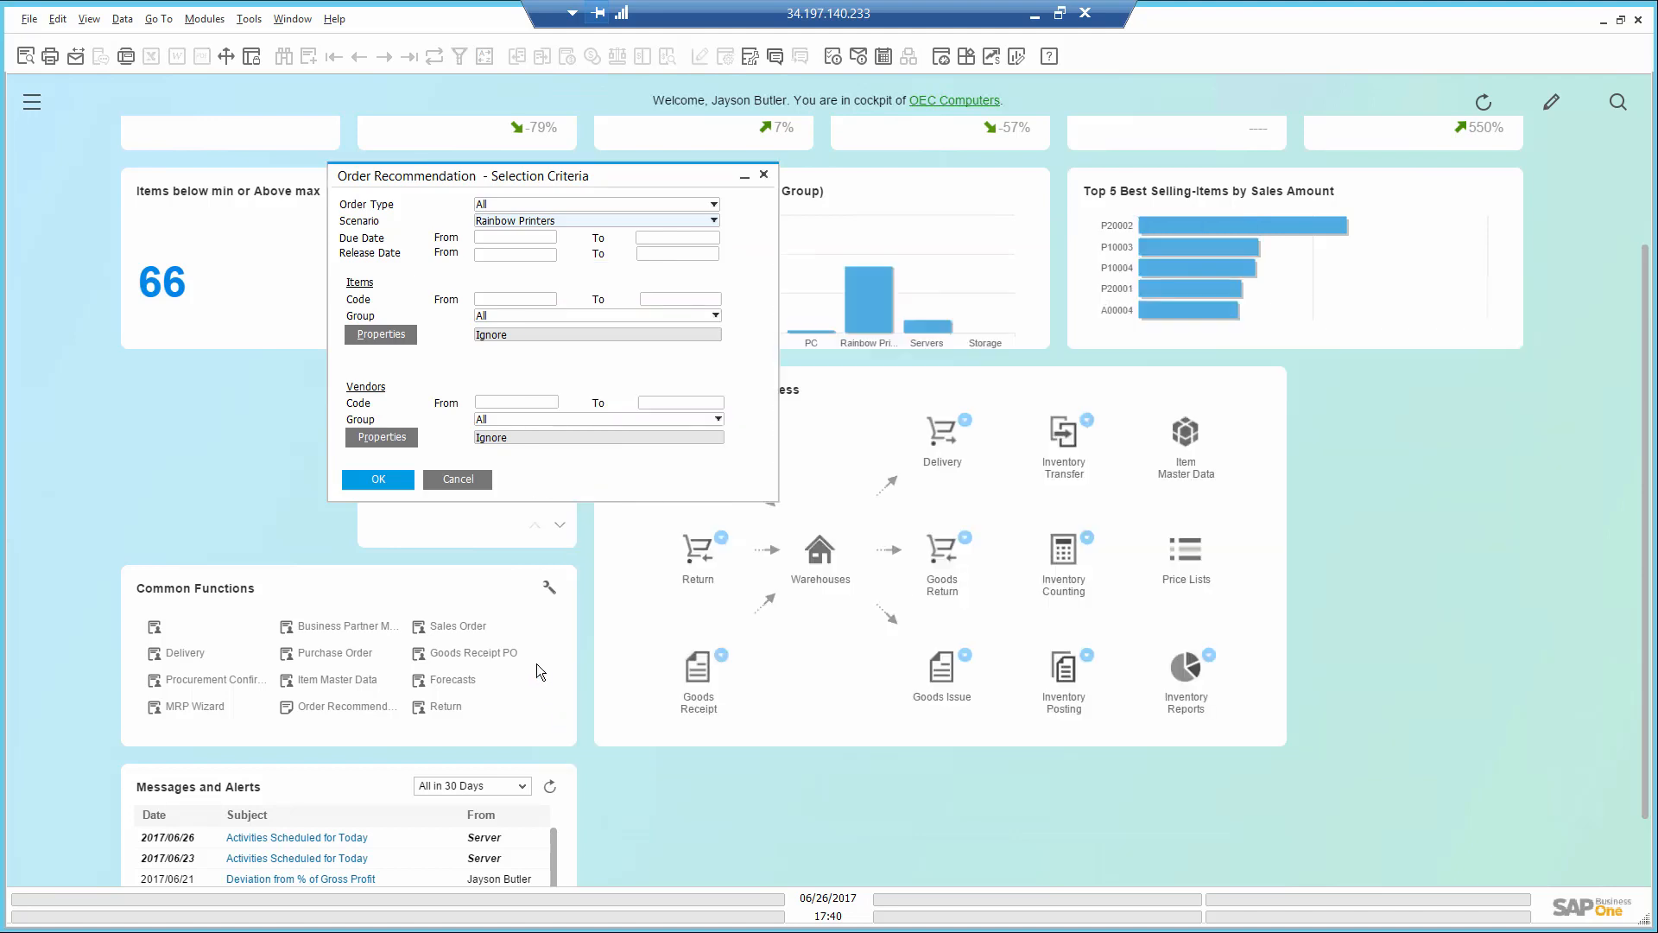
click(459, 481)
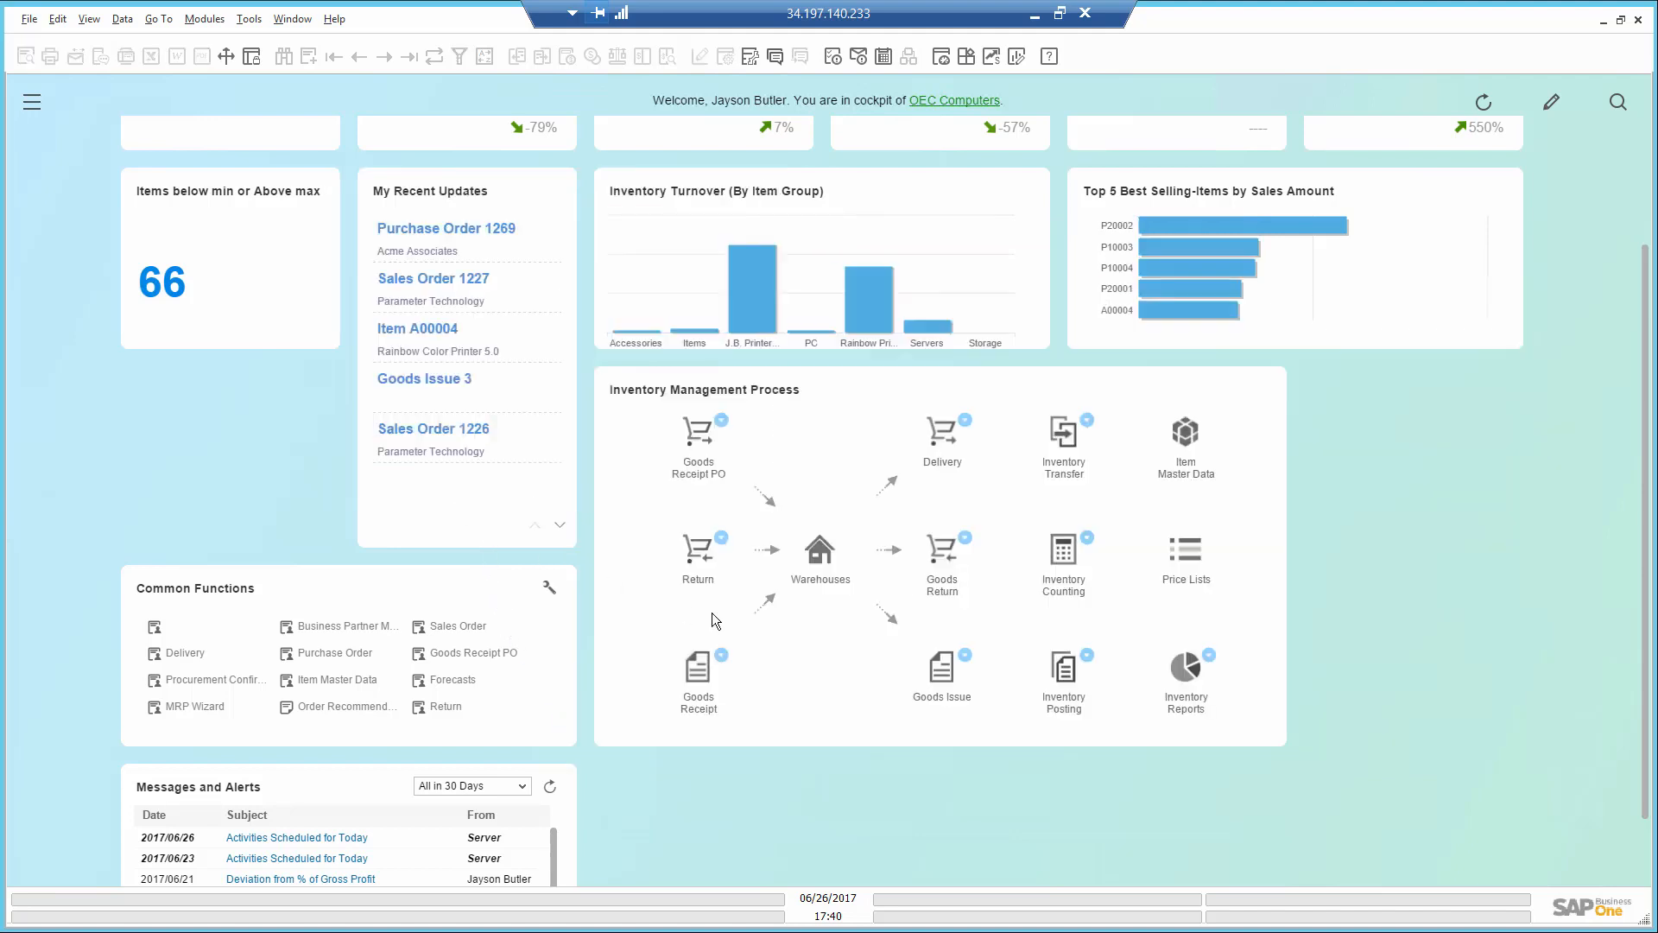